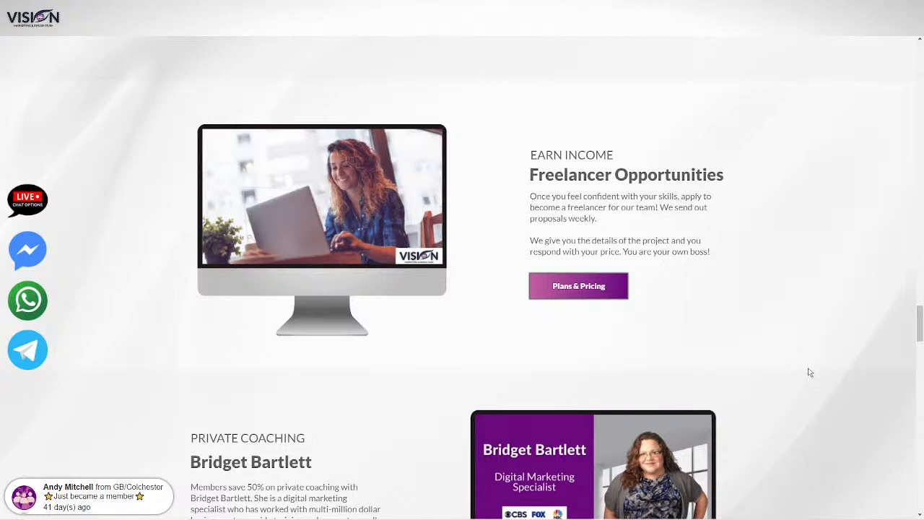
Review the membership page's sections on freelancer opportunities, private coaching, template discounts, team testimonials and member benefits
scroll(810, 371, down, 3)
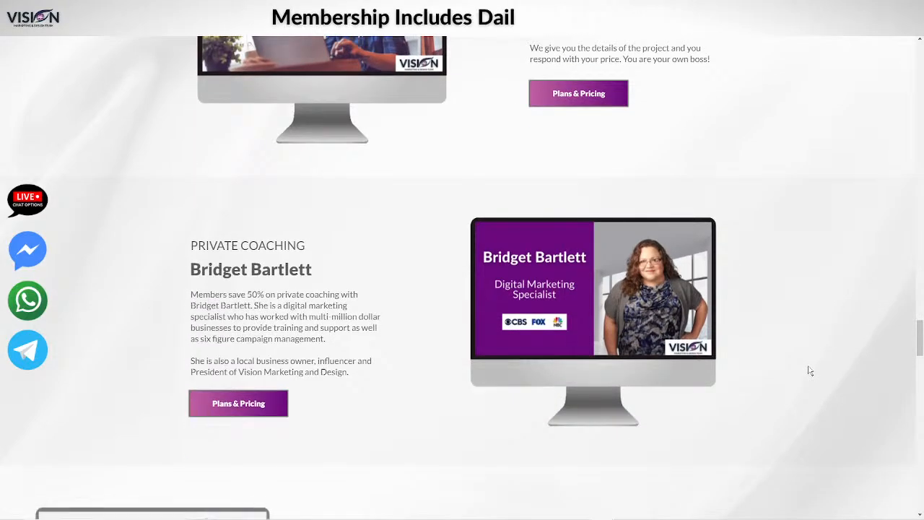
scroll(809, 371, down, 2)
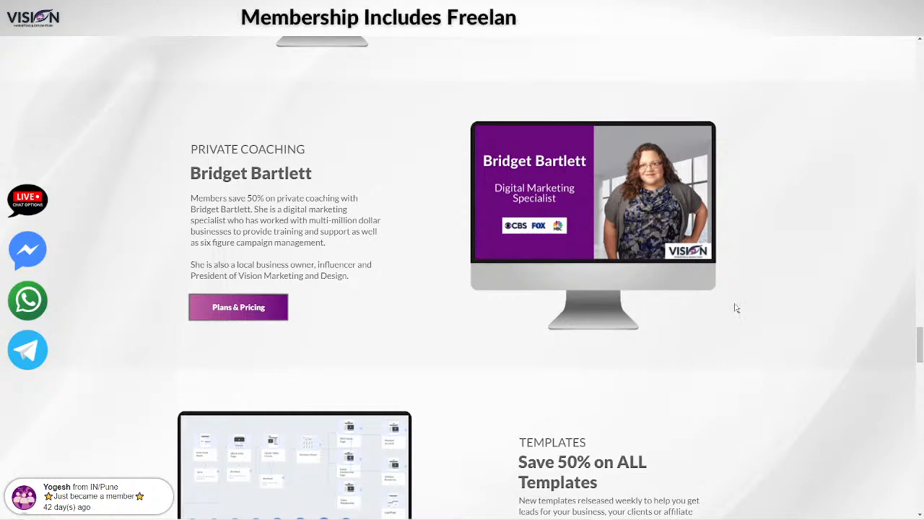
scroll(736, 308, down, 4)
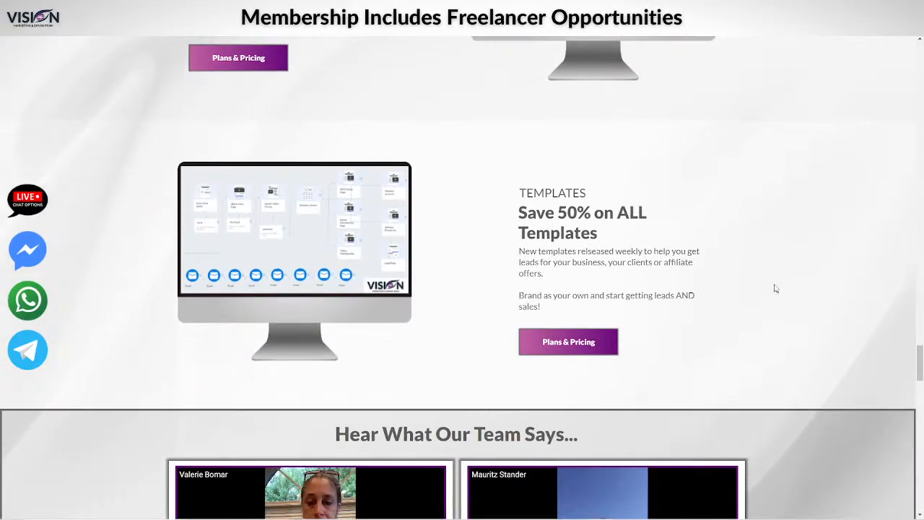
scroll(775, 288, down, 1)
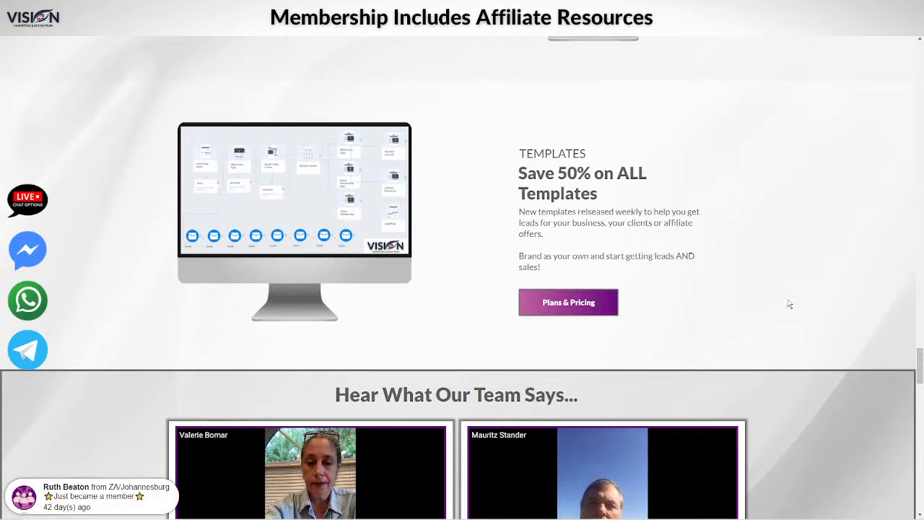
scroll(791, 303, down, 5)
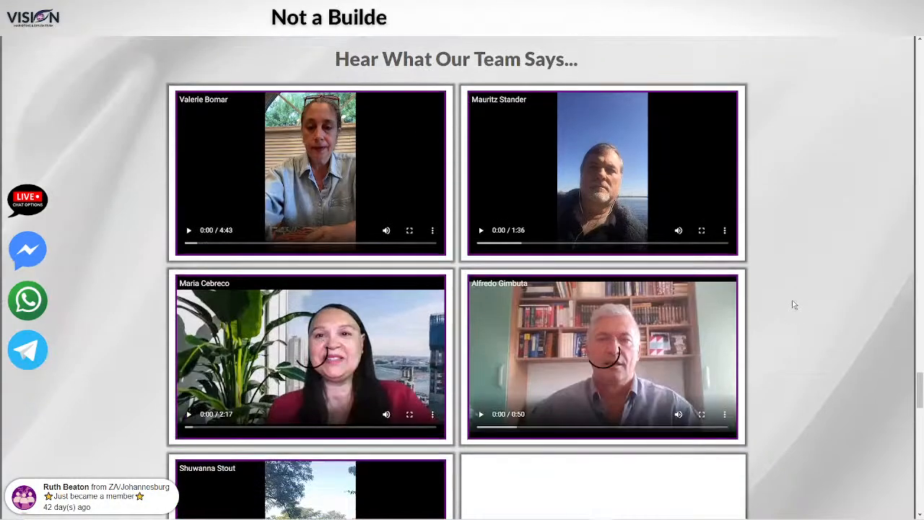
scroll(794, 304, up, 1)
scroll(797, 307, down, 1)
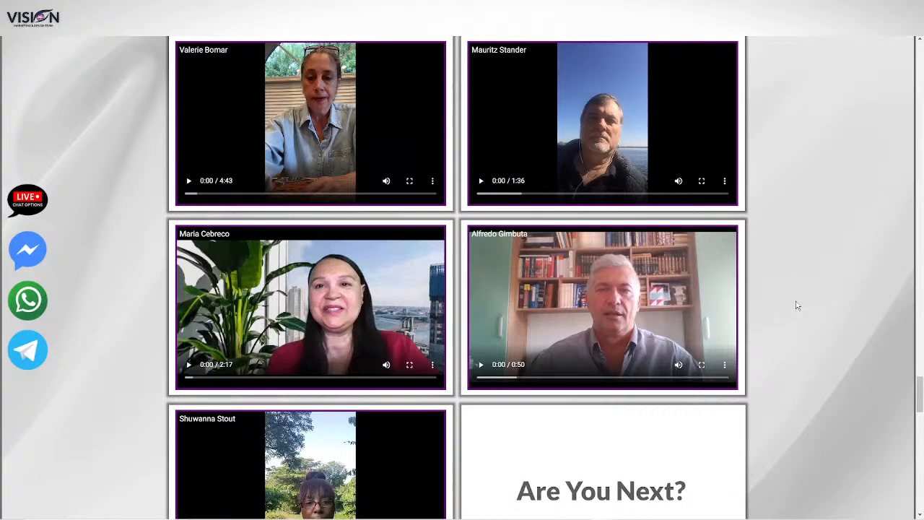
scroll(797, 306, down, 2)
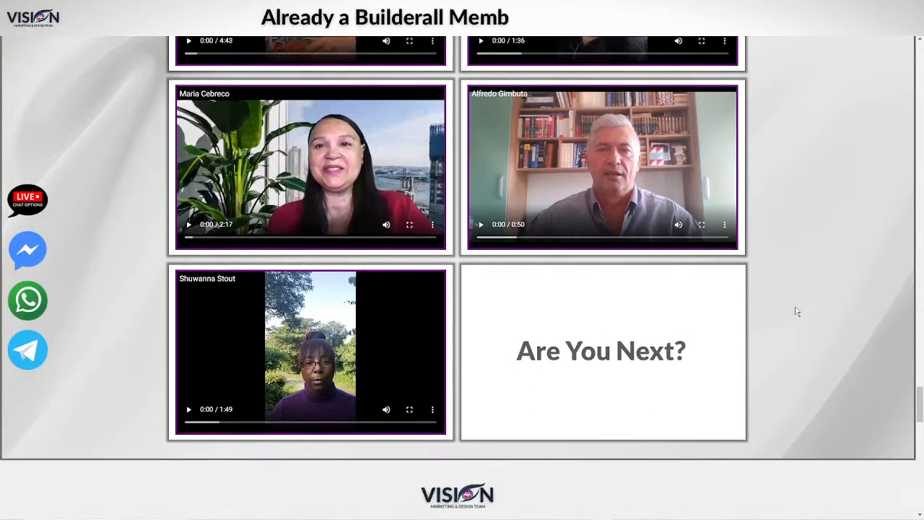
scroll(797, 311, down, 5)
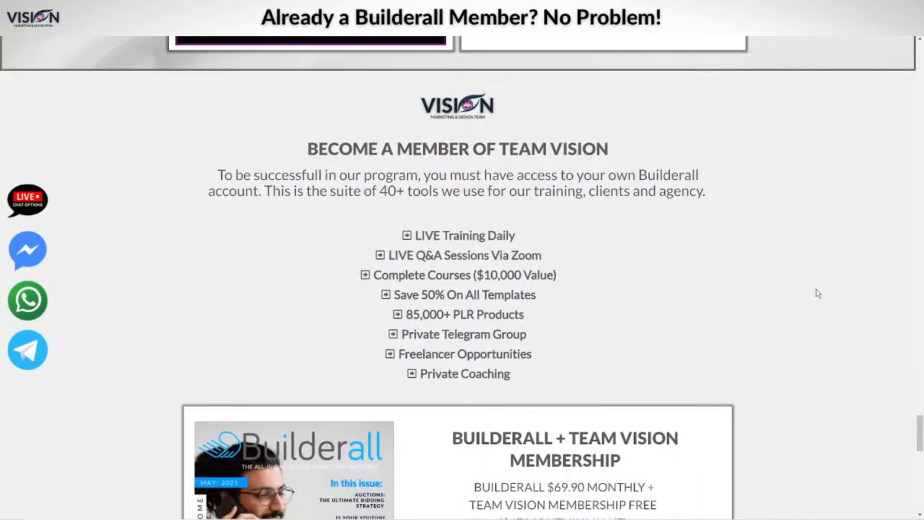
Compare the Builderall + Team Vision membership offer with the Team Vision Membership Only plan
scroll(817, 293, down, 4)
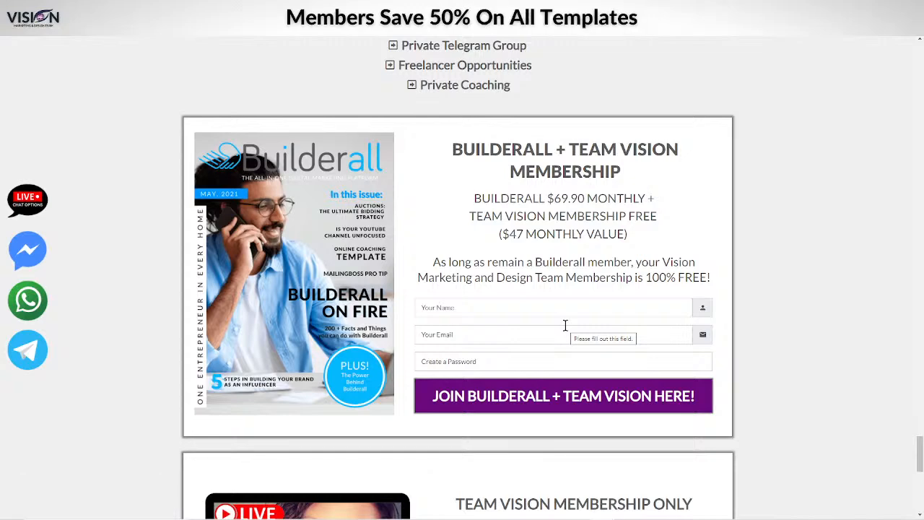
scroll(565, 324, down, 3)
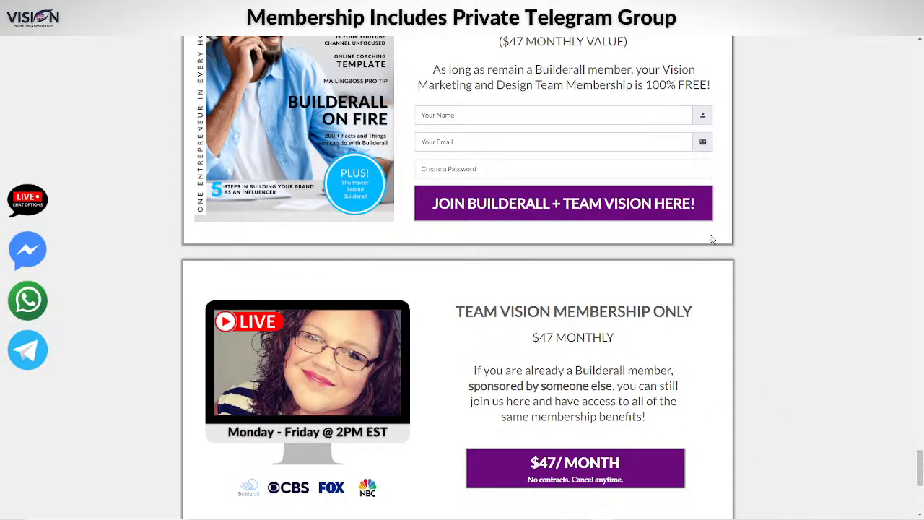
scroll(450, 245, up, 2)
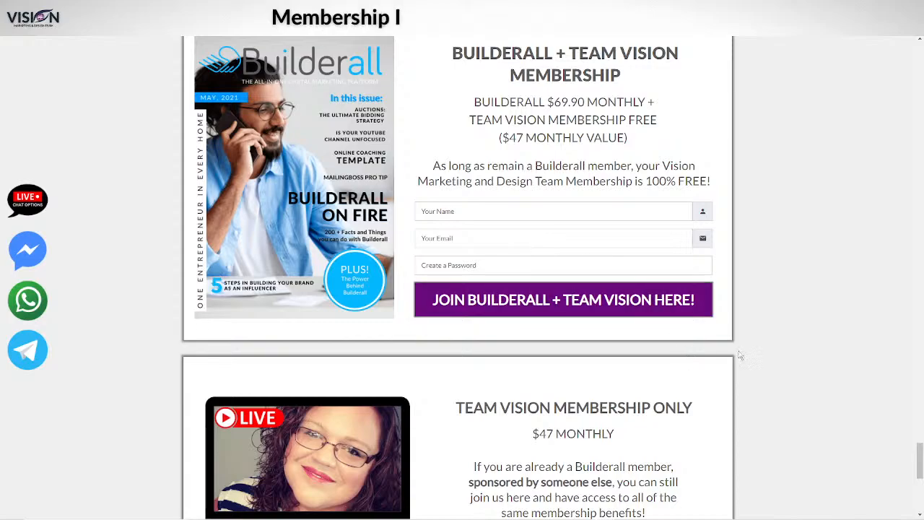
scroll(830, 325, down, 3)
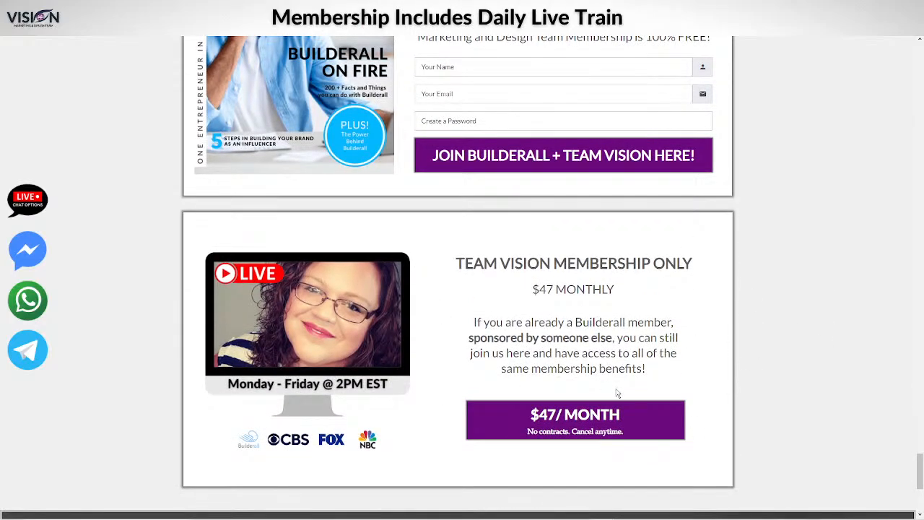
Go to the website's login page and enter the members area with the live training page
scroll(823, 339, up, 8)
scroll(818, 313, up, 20)
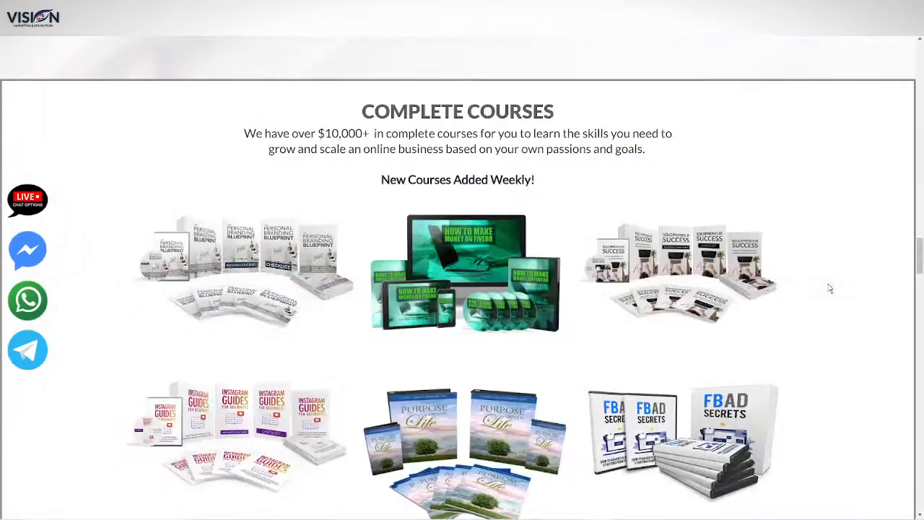
scroll(836, 285, up, 1)
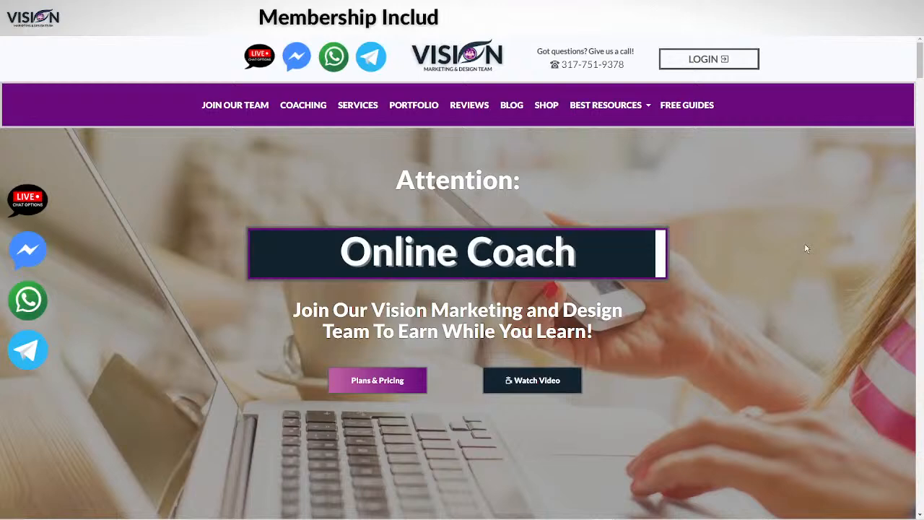
click(708, 61)
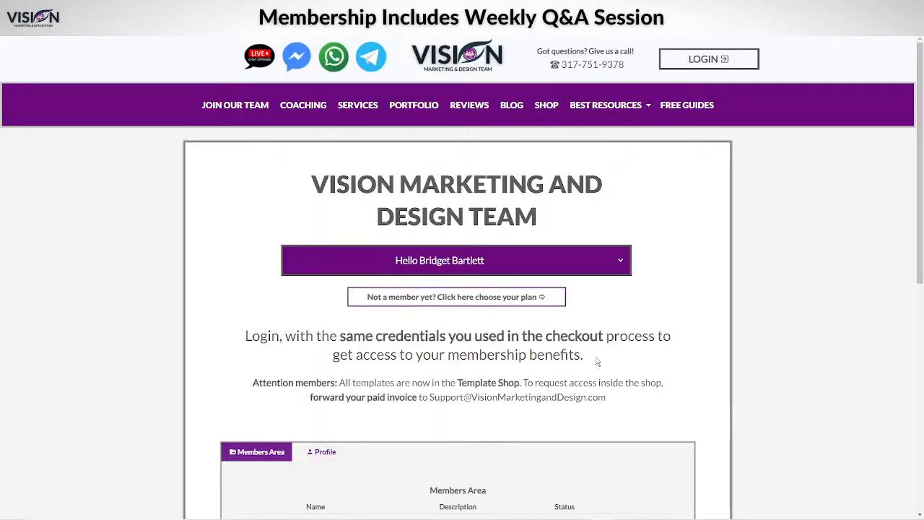
scroll(597, 354, down, 4)
click(636, 264)
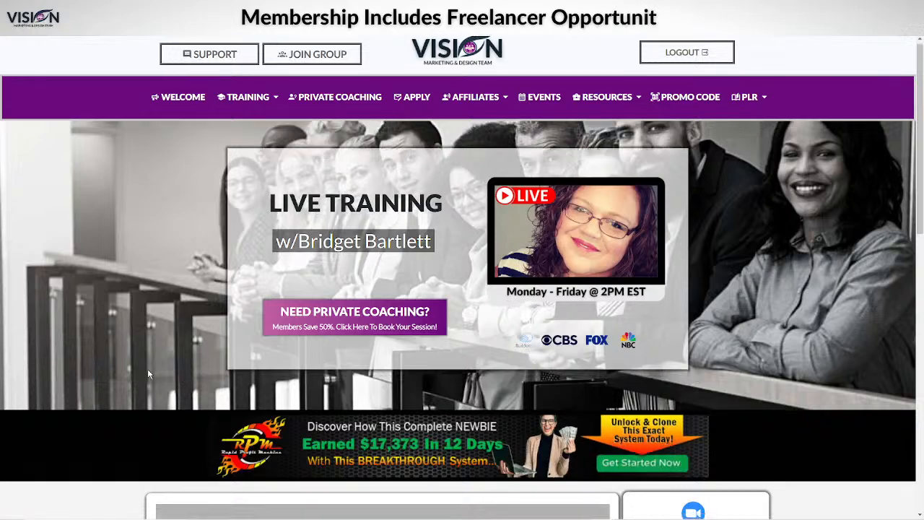
Fill in the attendee's name in the live training webinar form and join the webinar
scroll(222, 280, down, 8)
click(268, 212)
click(252, 228)
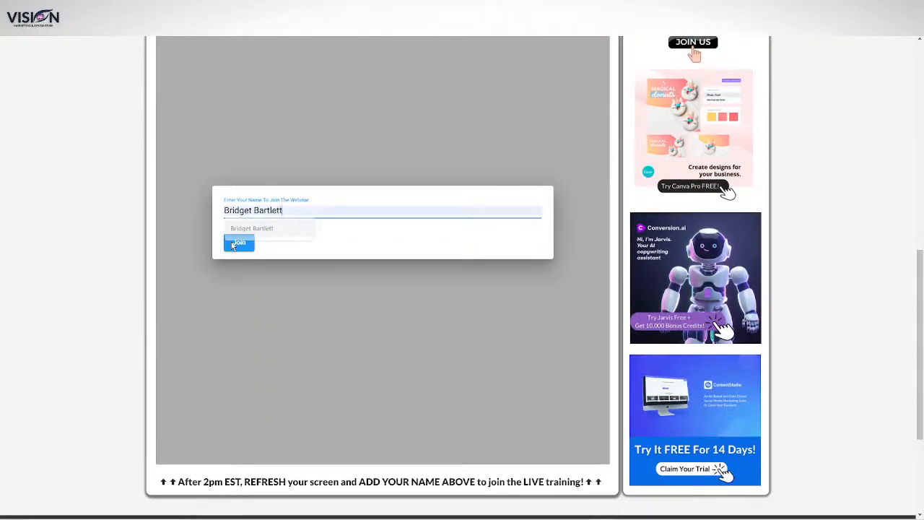
click(239, 243)
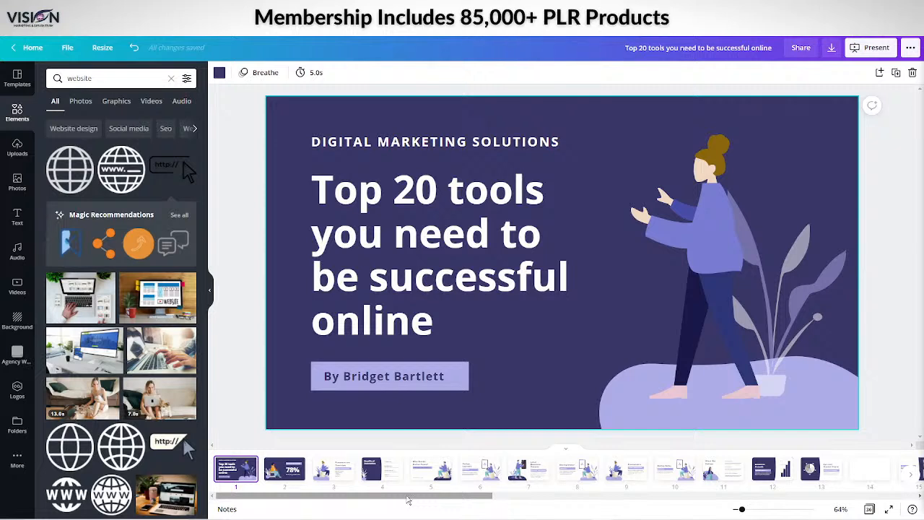
In Canva, open the Website Builder slide, page 17, of the "Top 20 tools you need to be successful online" presentation
mouse_move(409, 499)
mouse_down()
mouse_move(434, 489)
mouse_move(394, 497)
mouse_up()
drag(335, 498, 488, 474)
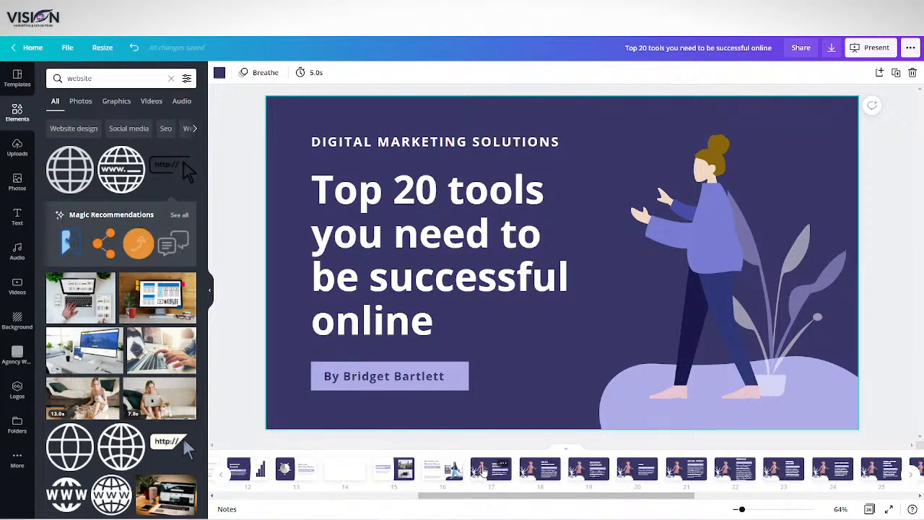
click(484, 470)
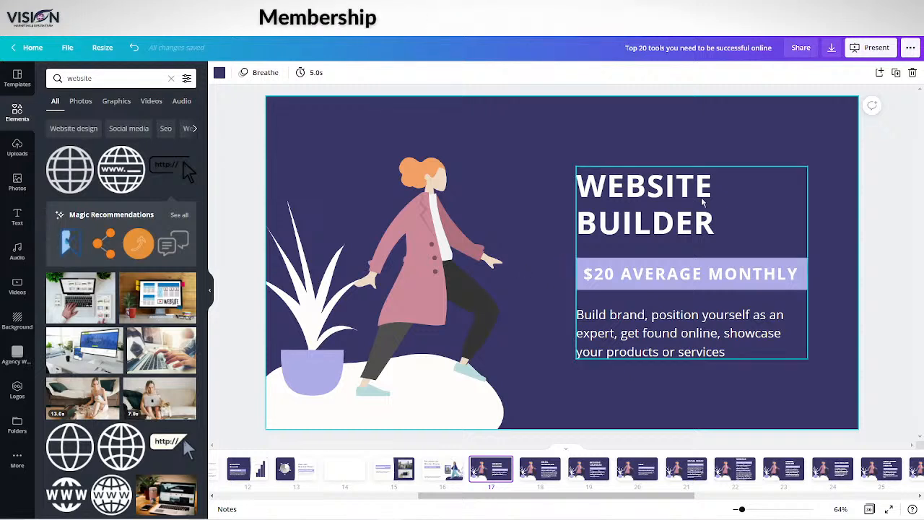
Look through the tool slides on pages 18 to 20 and return to the Website Builder slide
click(531, 469)
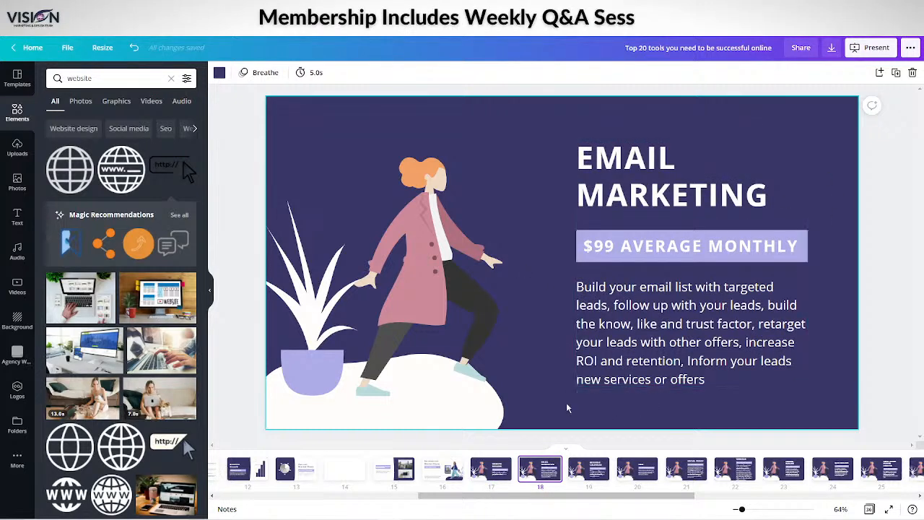
click(579, 468)
click(539, 469)
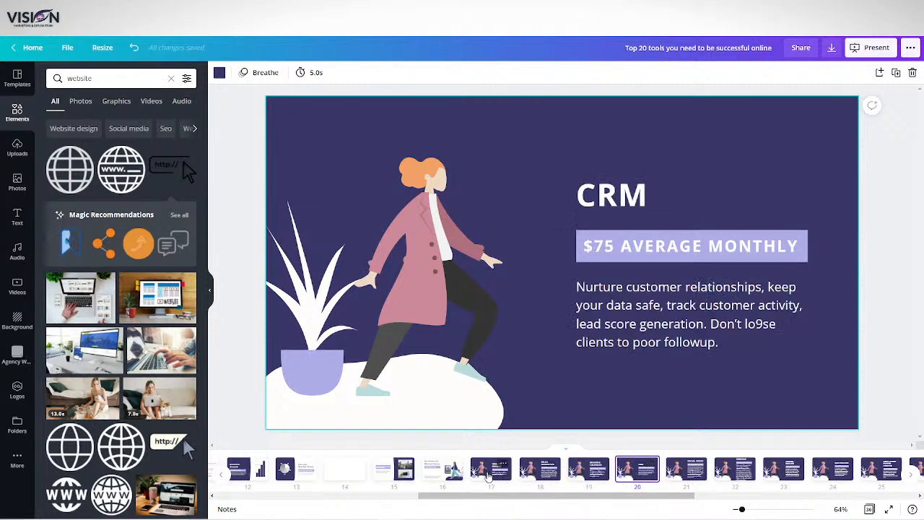
click(490, 471)
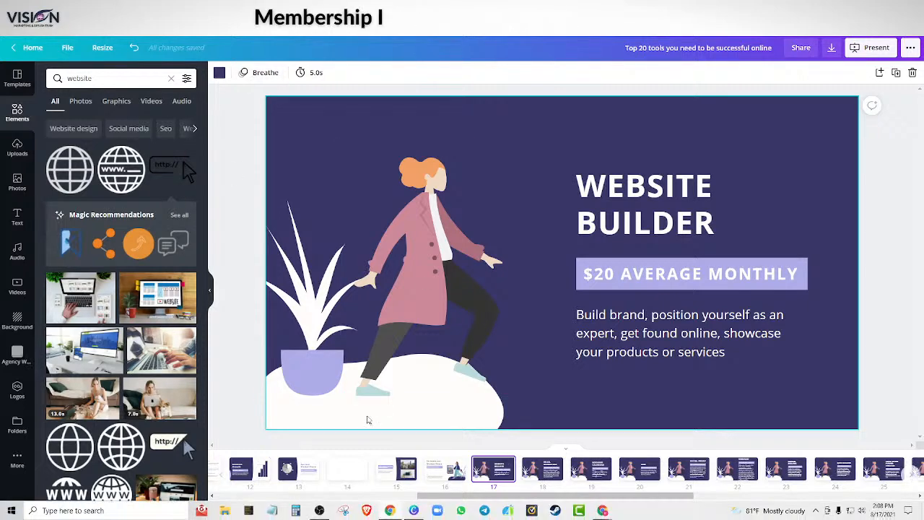
Search the elements library for "website" and browse the graphics, photos and videos offered
click(106, 82)
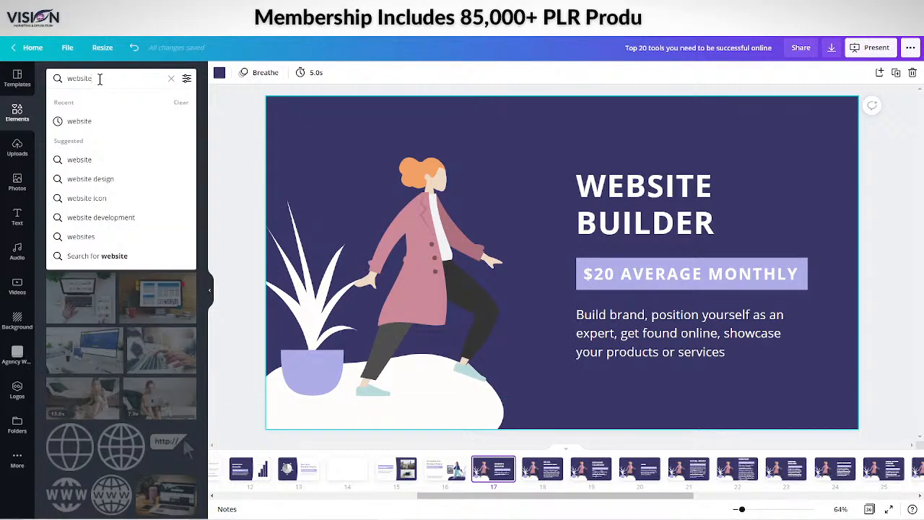
key(Return)
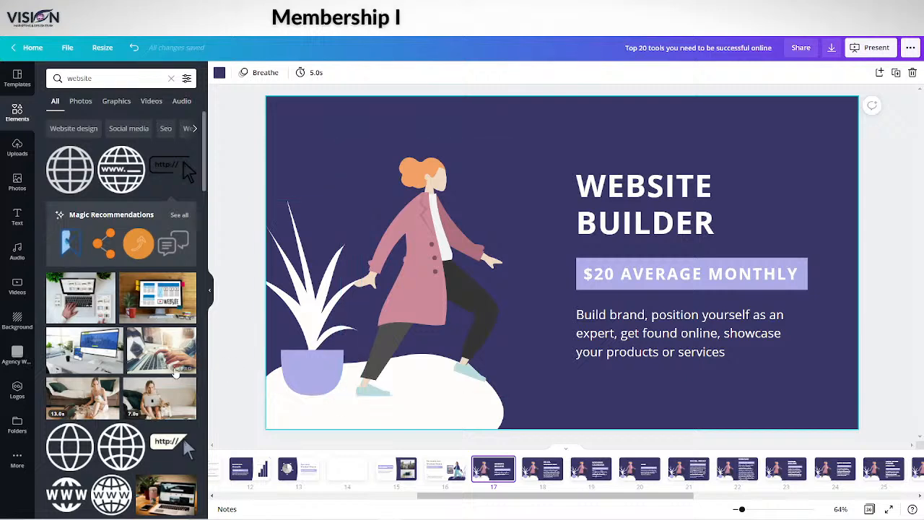
scroll(141, 166, down, 5)
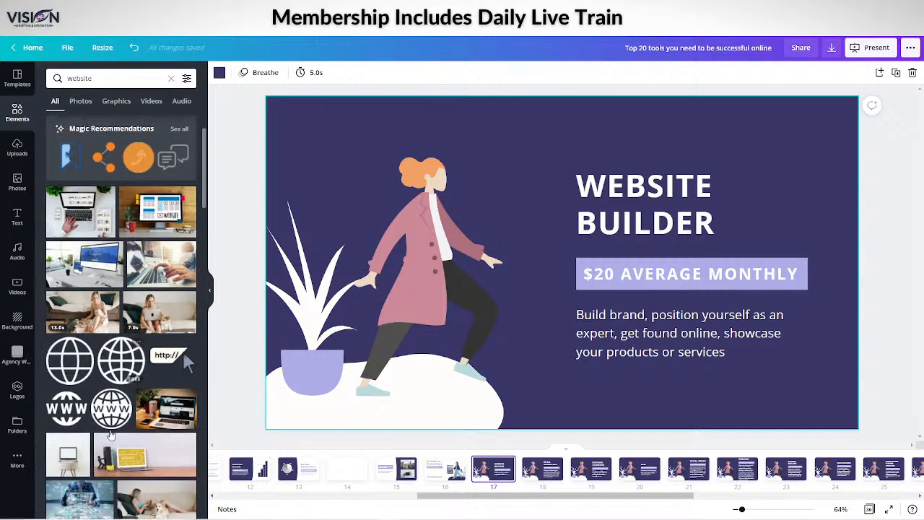
scroll(141, 166, down, 2)
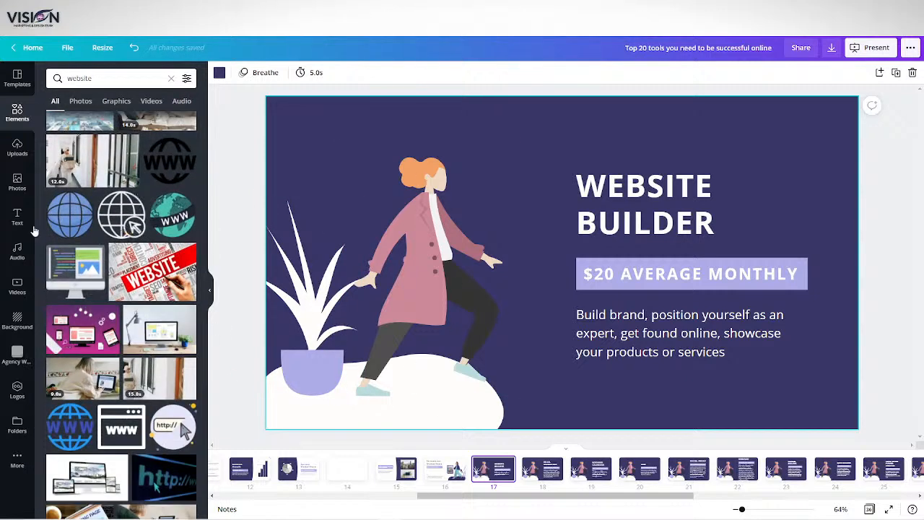
Search the photo library for "website" and browse the pictures
click(18, 182)
click(106, 78)
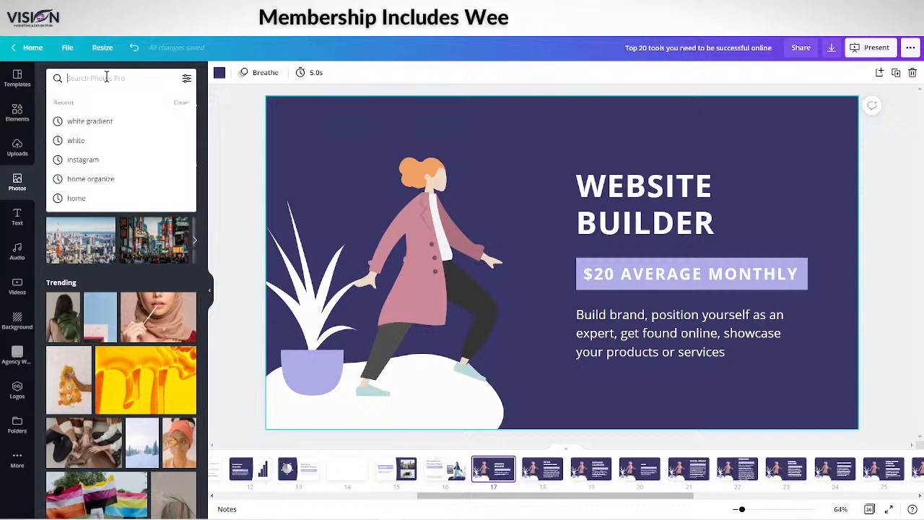
text(website)
key(Return)
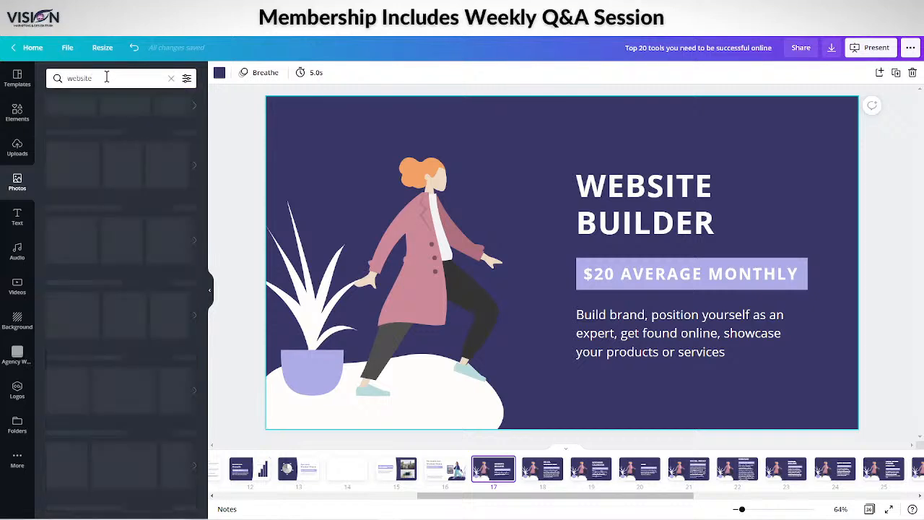
scroll(113, 143, down, 15)
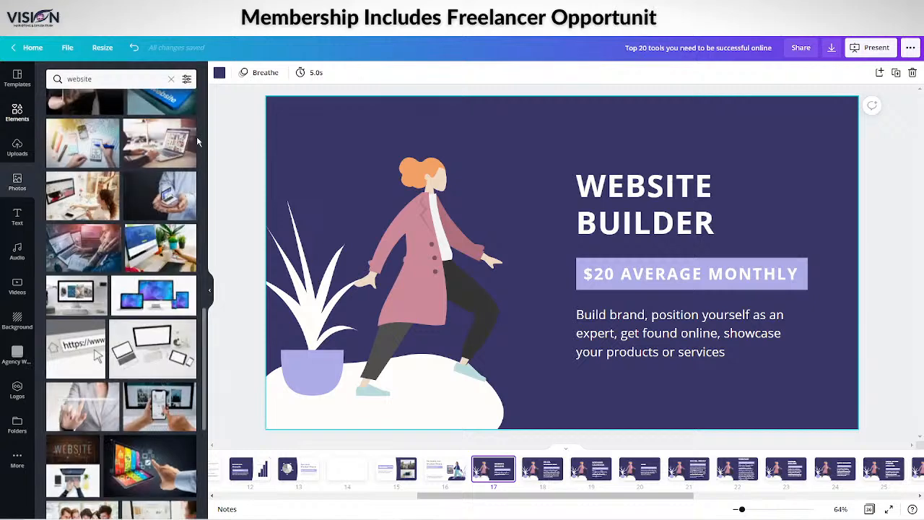
Return to the elements results for "website" and browse further through the icons and images
click(17, 113)
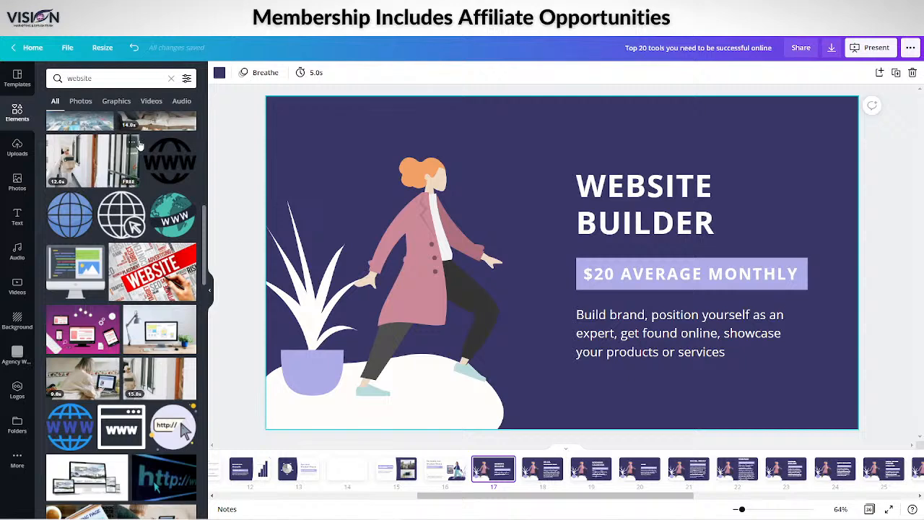
scroll(101, 325, down, 5)
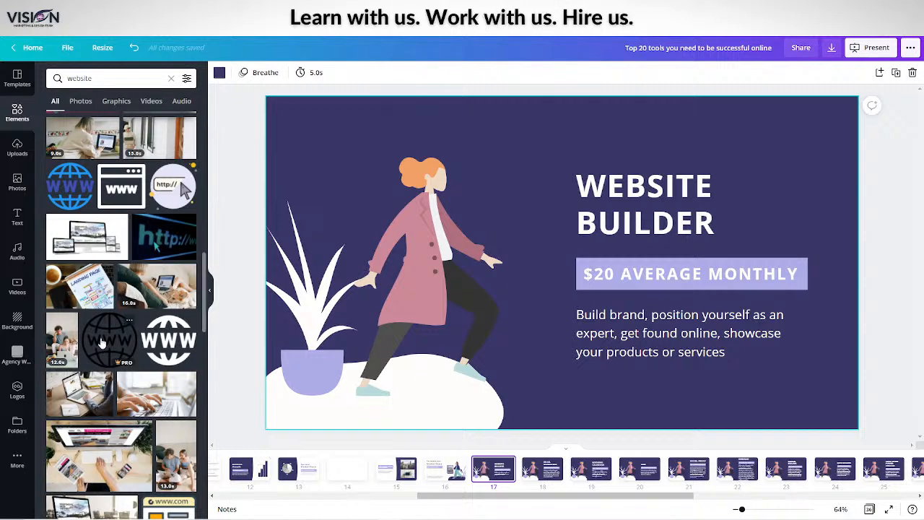
scroll(101, 343, down, 5)
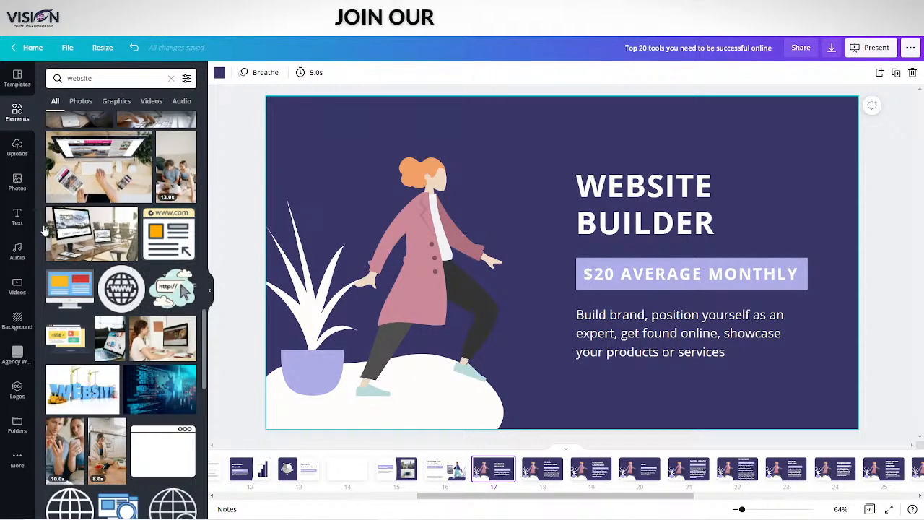
scroll(101, 327, up, 4)
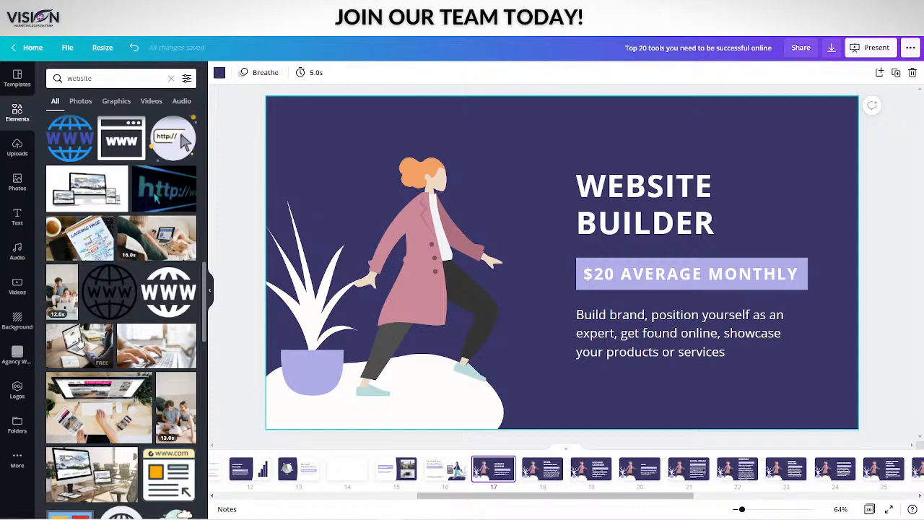
scroll(94, 328, up, 3)
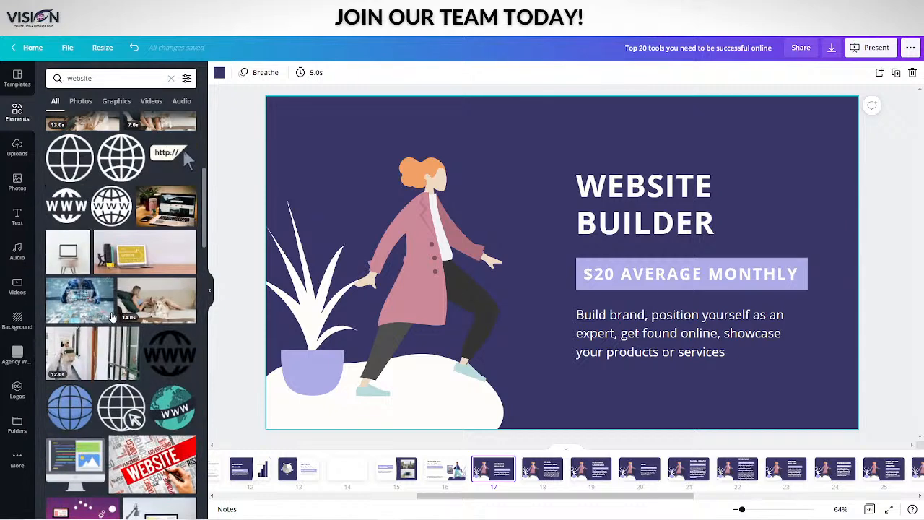
Filter the "website" element results to animated items only
click(186, 80)
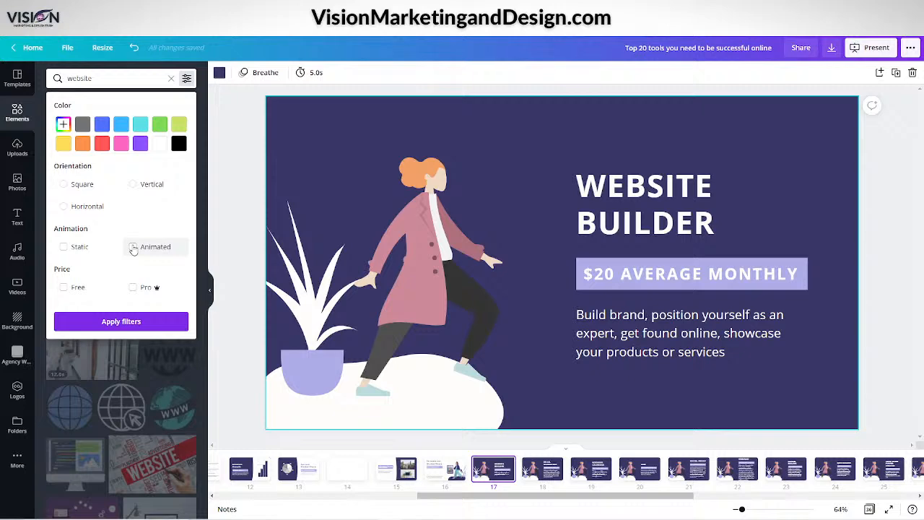
click(133, 247)
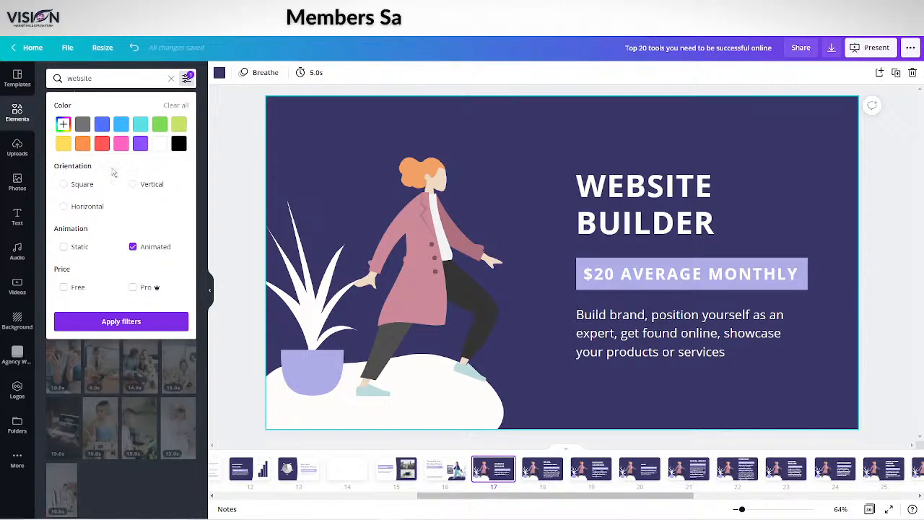
click(118, 321)
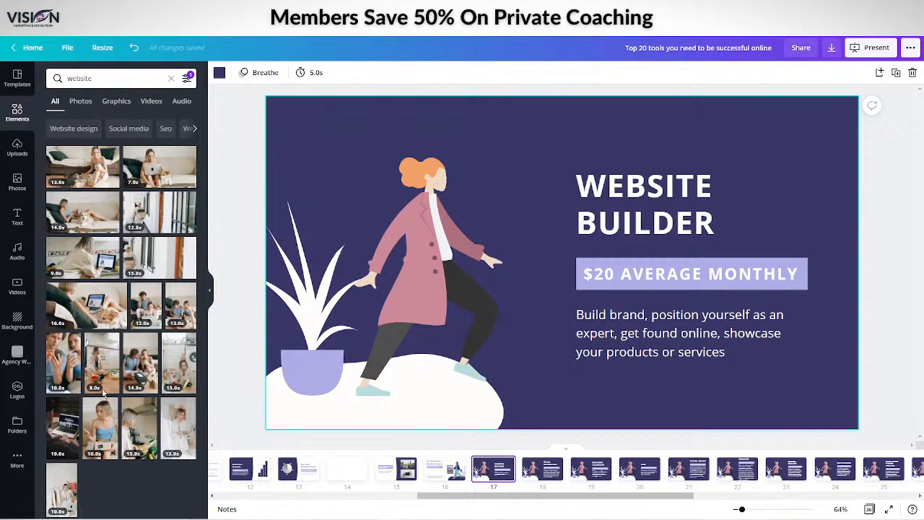
Remove the Animated filter from the "website" element results
click(186, 78)
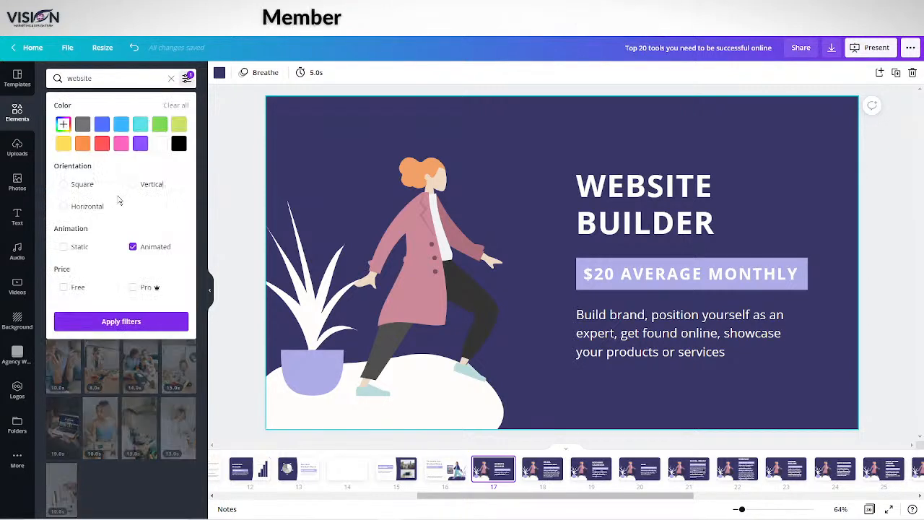
click(134, 248)
click(134, 322)
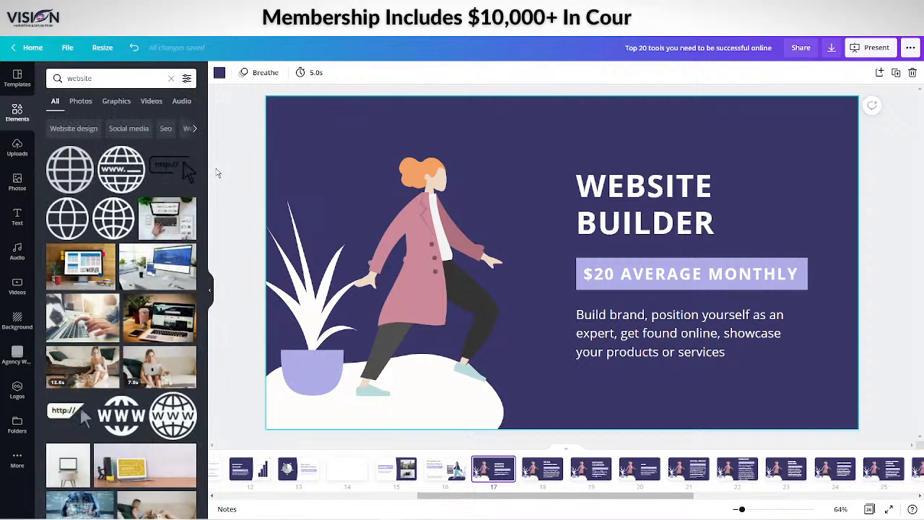
Add three website photos to the Website Builder slide: the wireframe monitor, the Modern Web Design desk and the laptop beside a pink cup
scroll(112, 289, down, 5)
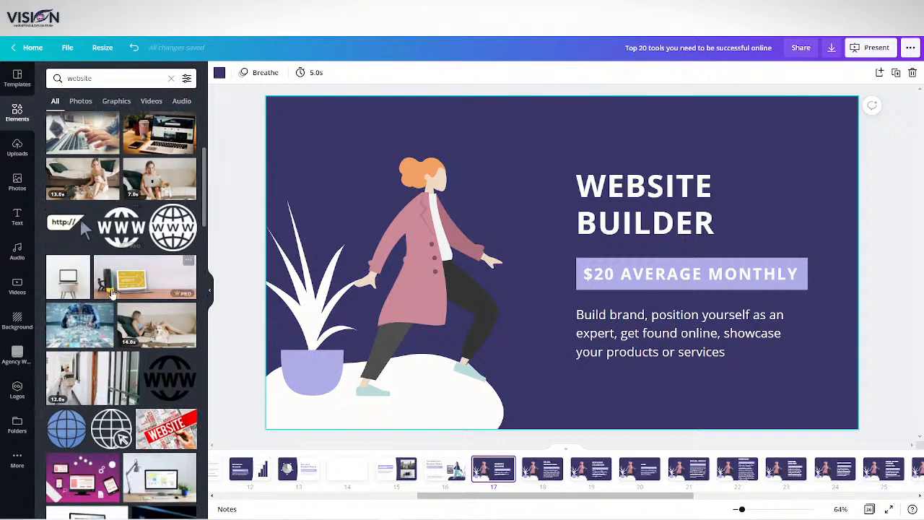
scroll(111, 291, down, 2)
scroll(134, 218, up, 5)
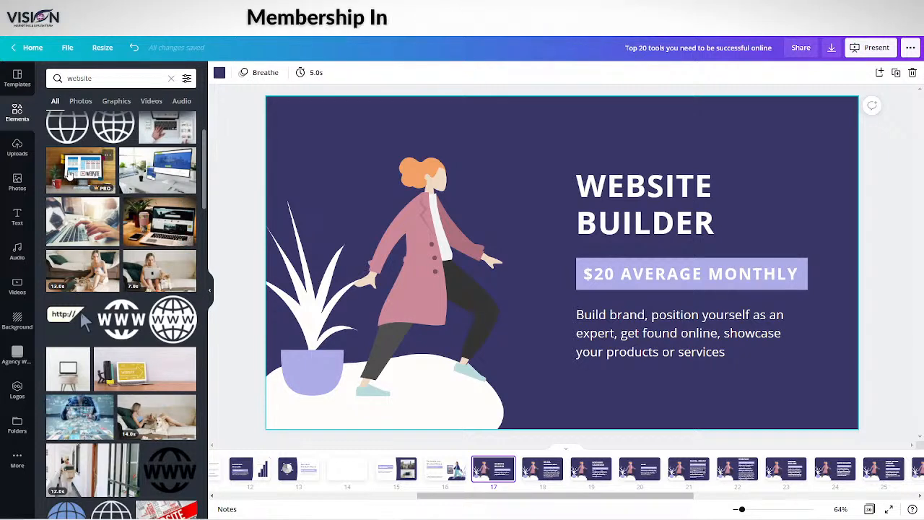
click(66, 168)
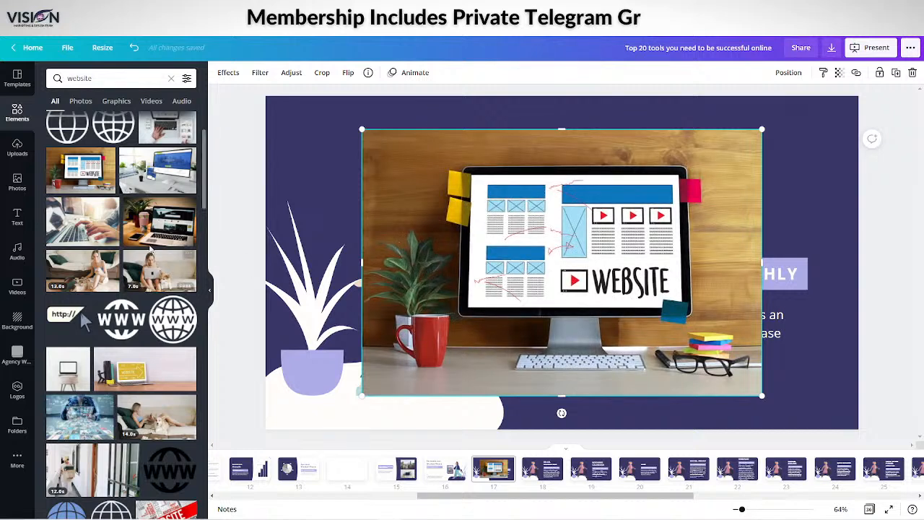
click(161, 170)
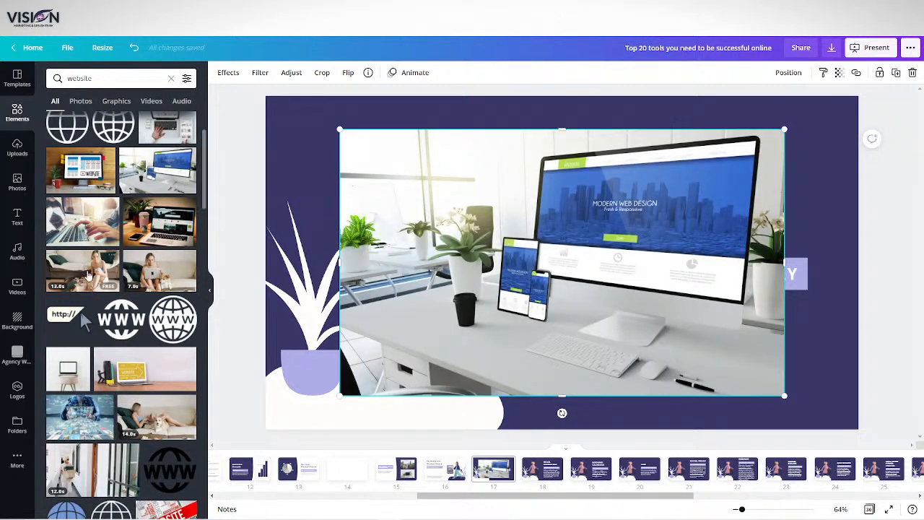
click(160, 224)
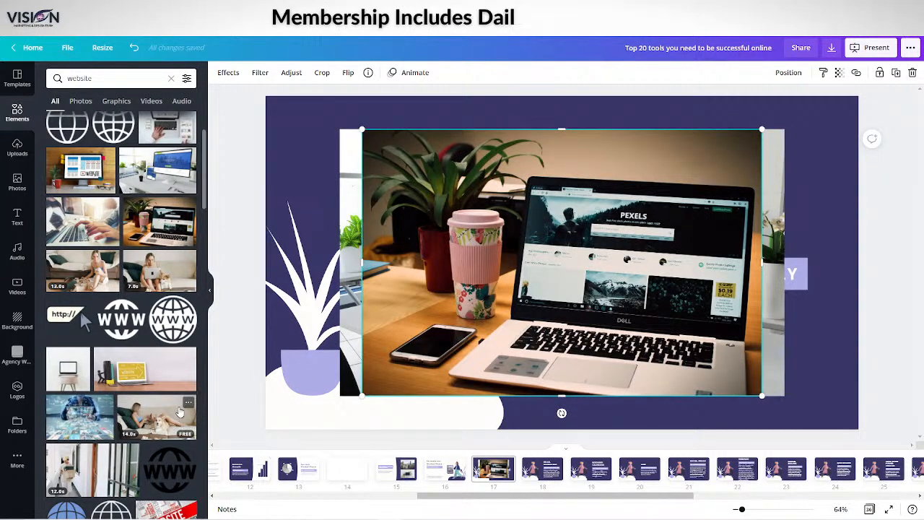
Find the Responsive Web Design desk photo further down the "website" results and add it to the Website Builder slide
scroll(165, 374, down, 3)
scroll(148, 369, down, 2)
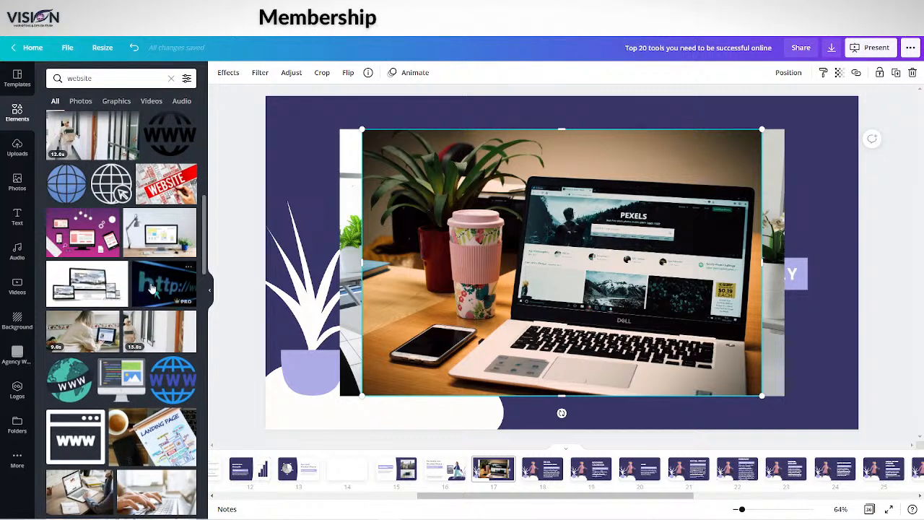
scroll(152, 298, down, 1)
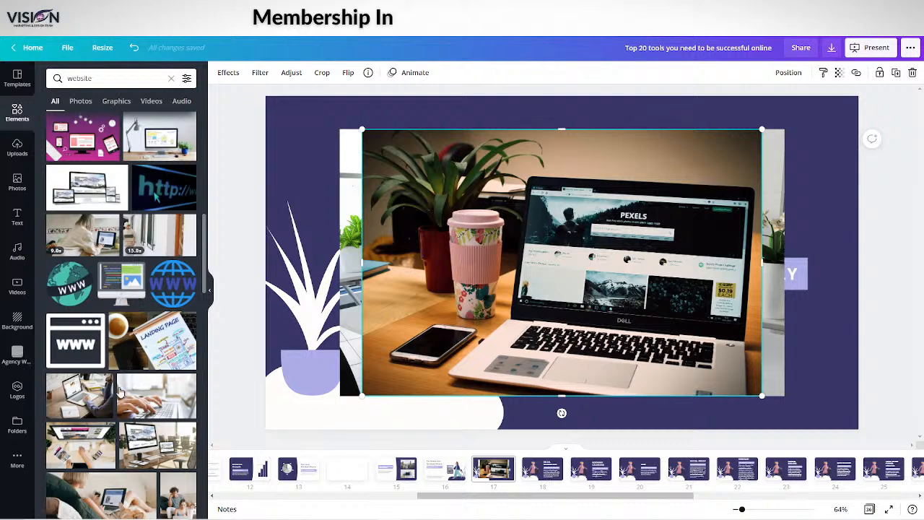
scroll(137, 452, down, 2)
scroll(137, 452, down, 2)
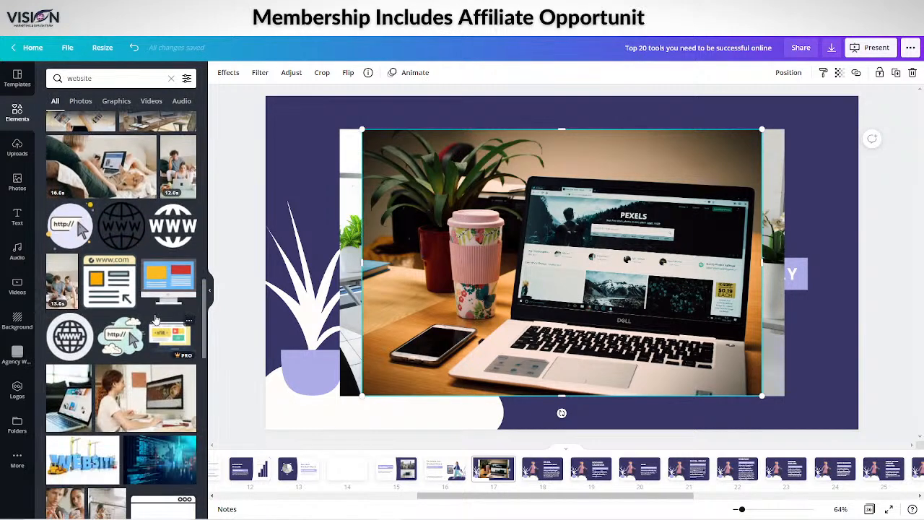
click(158, 254)
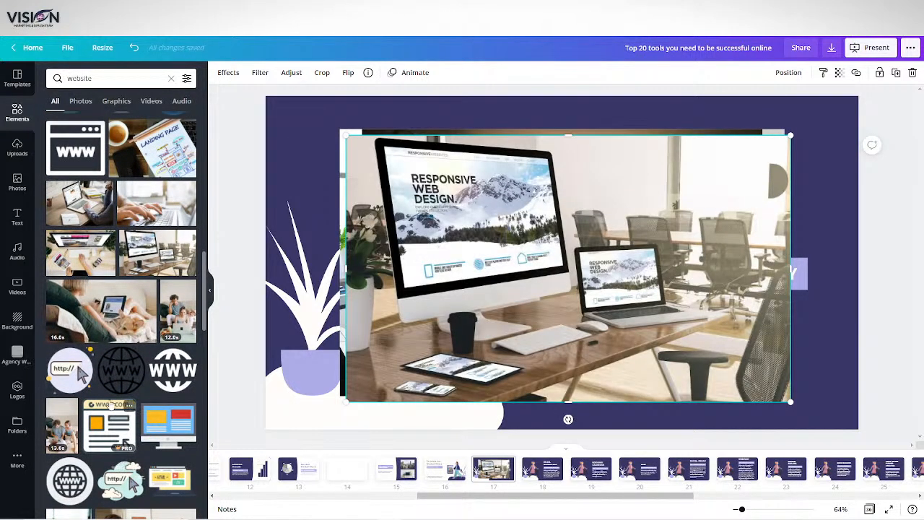
Find the illustration of people examining a web page with a "#1" magnifying glass and add it to the Website Builder slide
scroll(126, 412, down, 2)
scroll(127, 413, down, 2)
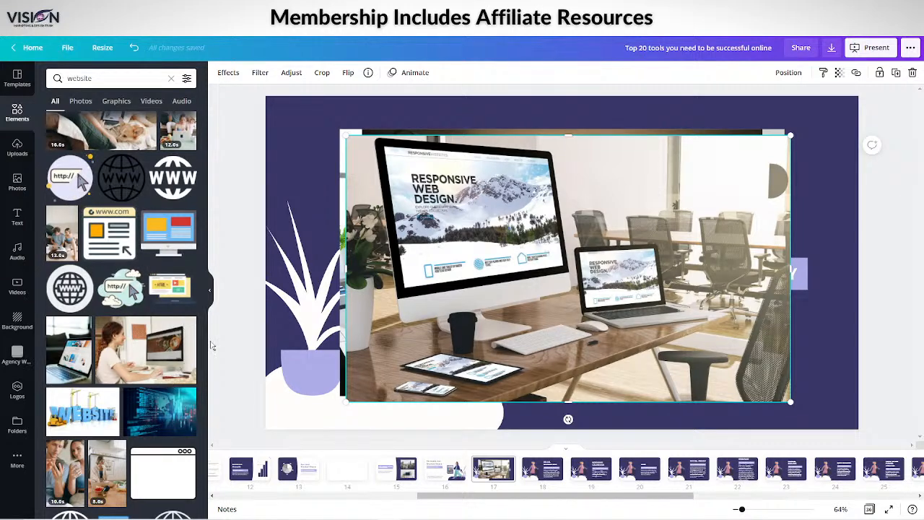
scroll(134, 415, down, 4)
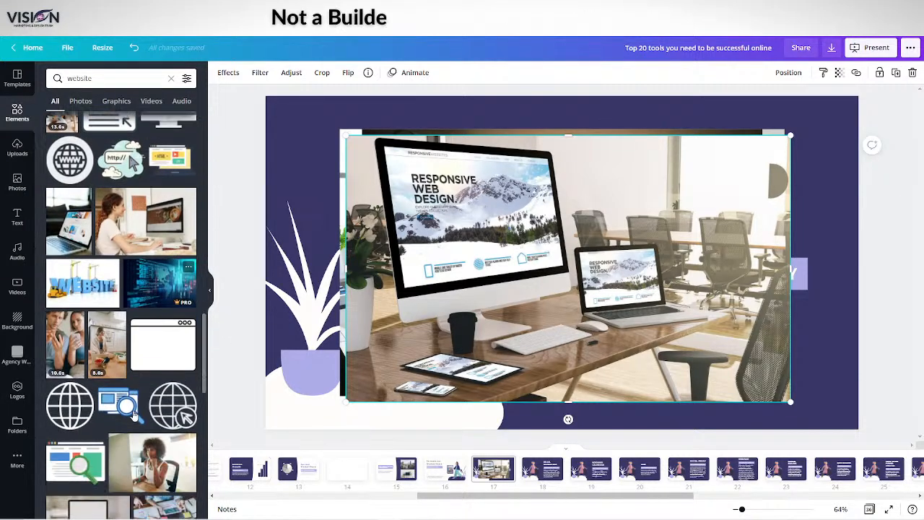
scroll(130, 420, down, 4)
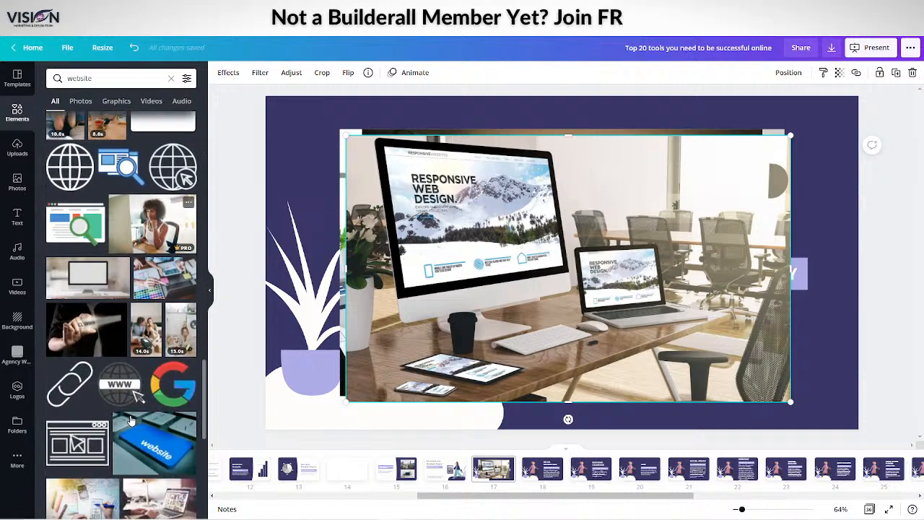
scroll(122, 417, down, 3)
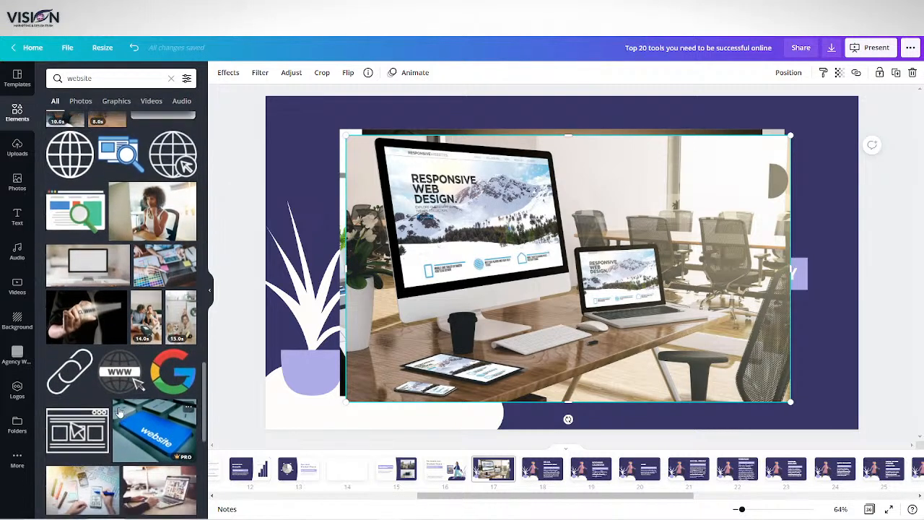
scroll(123, 409, down, 3)
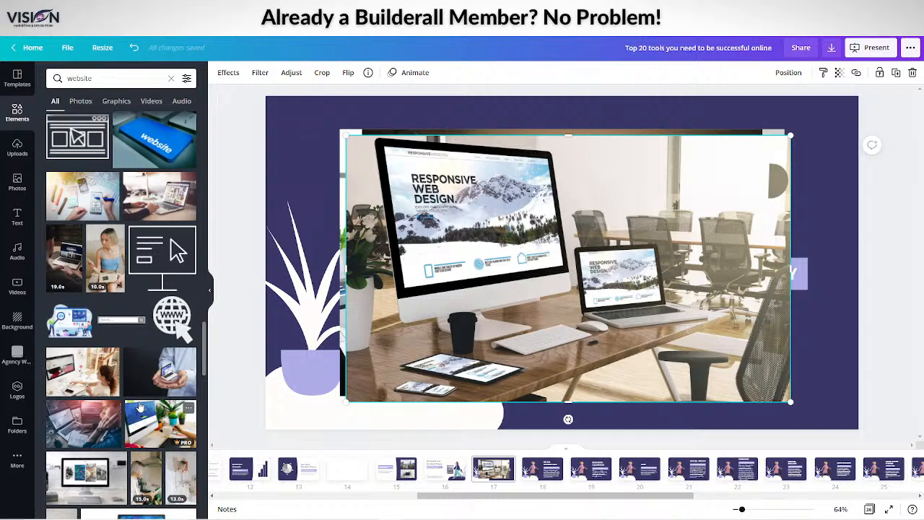
click(57, 314)
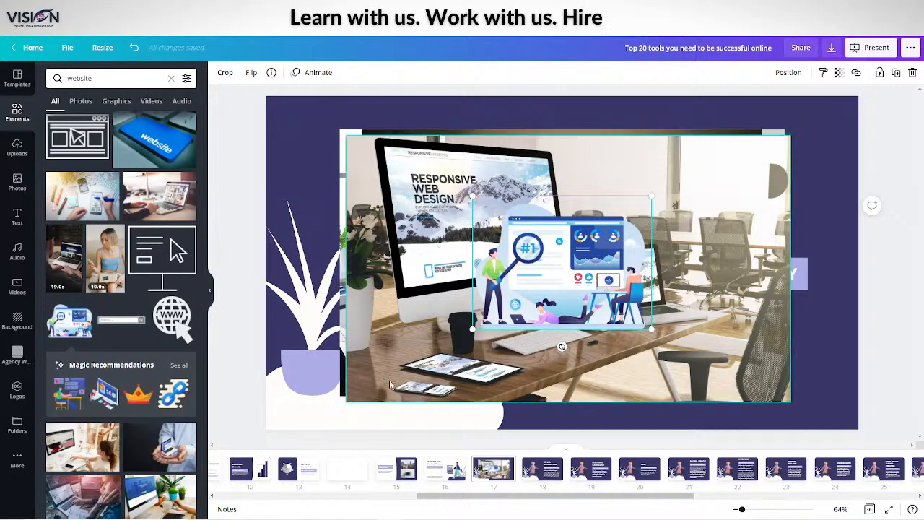
scroll(105, 402, down, 4)
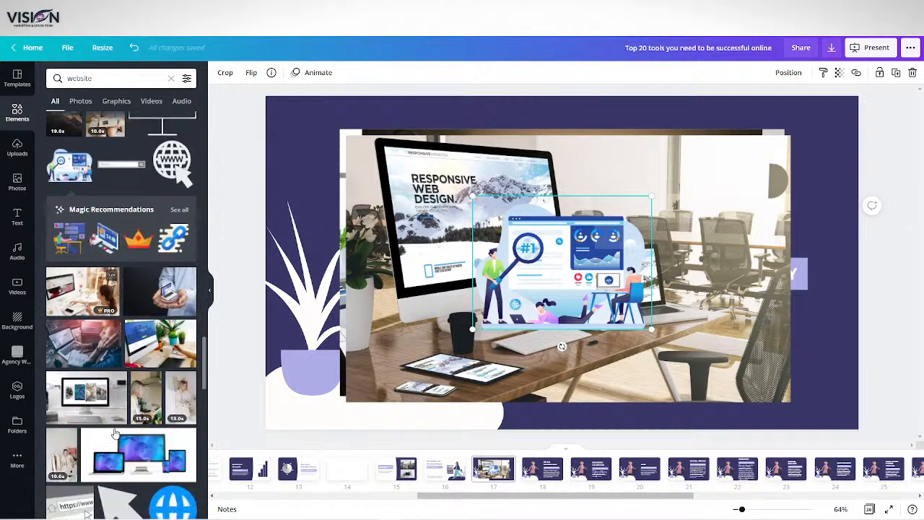
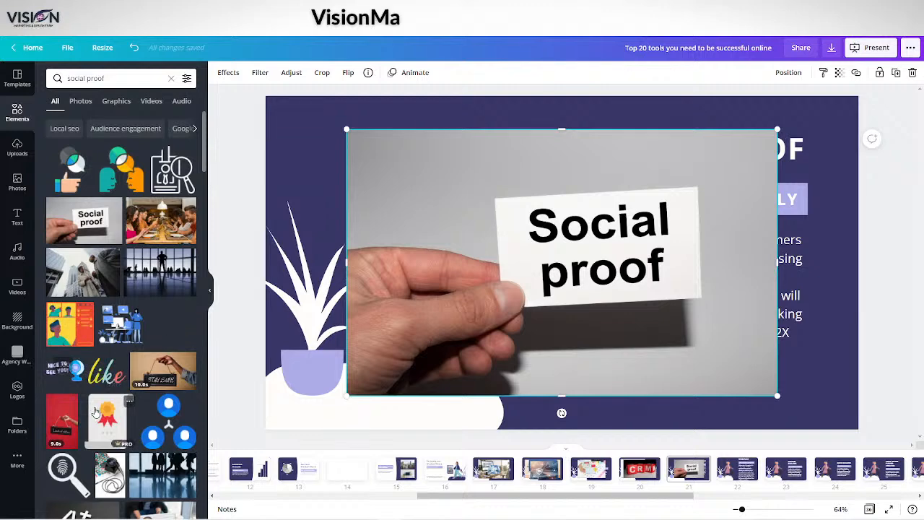
scroll(93, 372, down, 3)
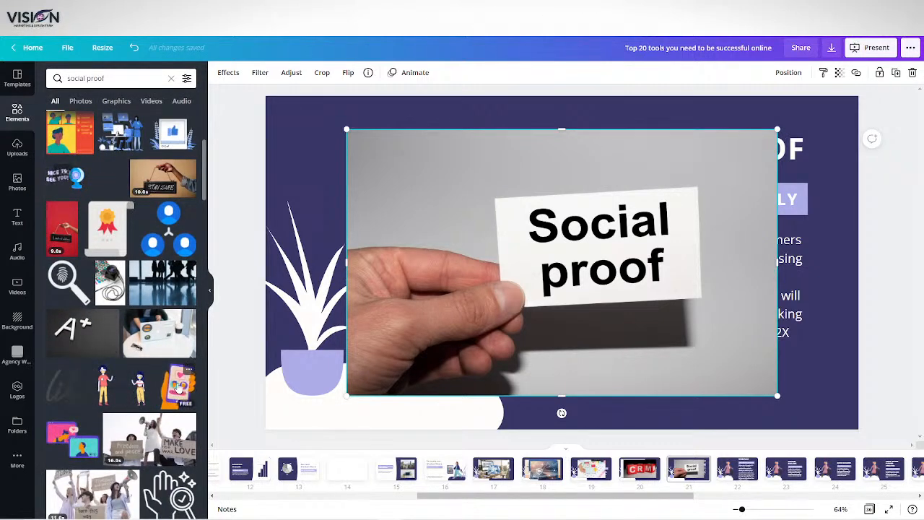
click(175, 387)
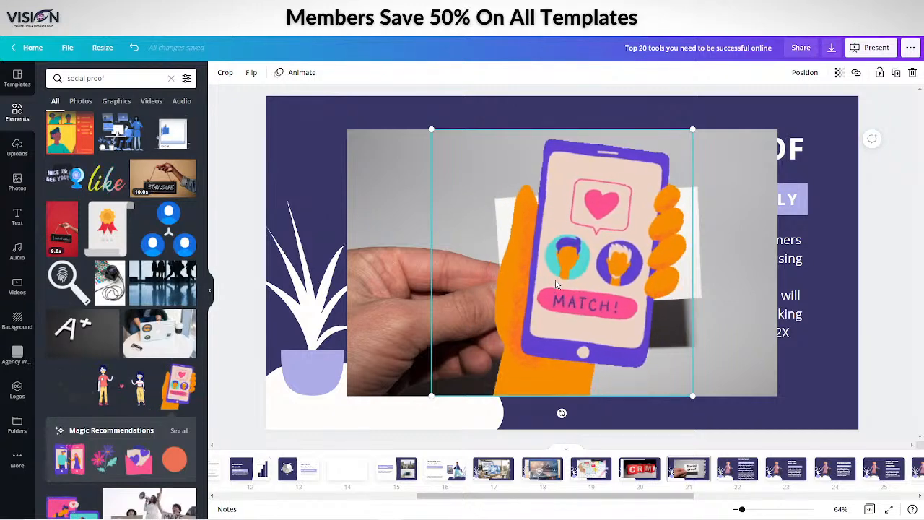
key(Delete)
Look through the remaining "social proof" element results and search the elements for "reviews" instead
scroll(112, 377, down, 3)
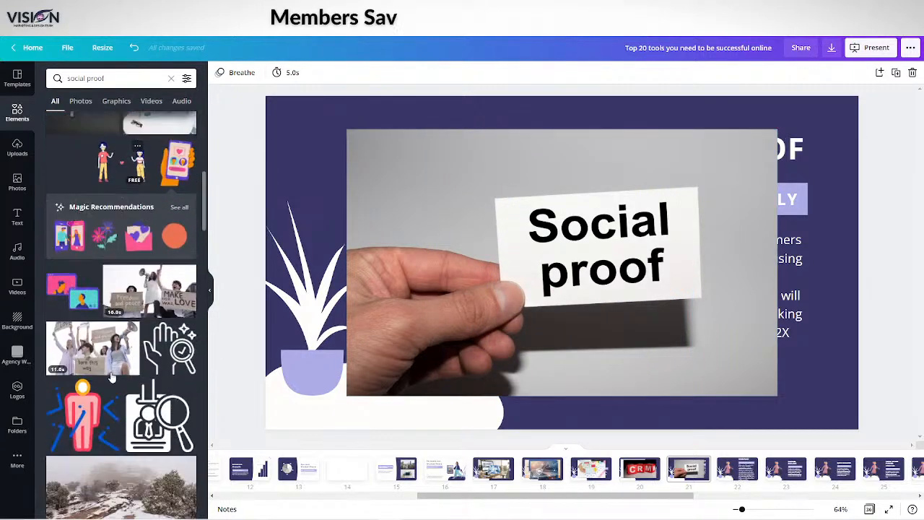
scroll(112, 378, down, 2)
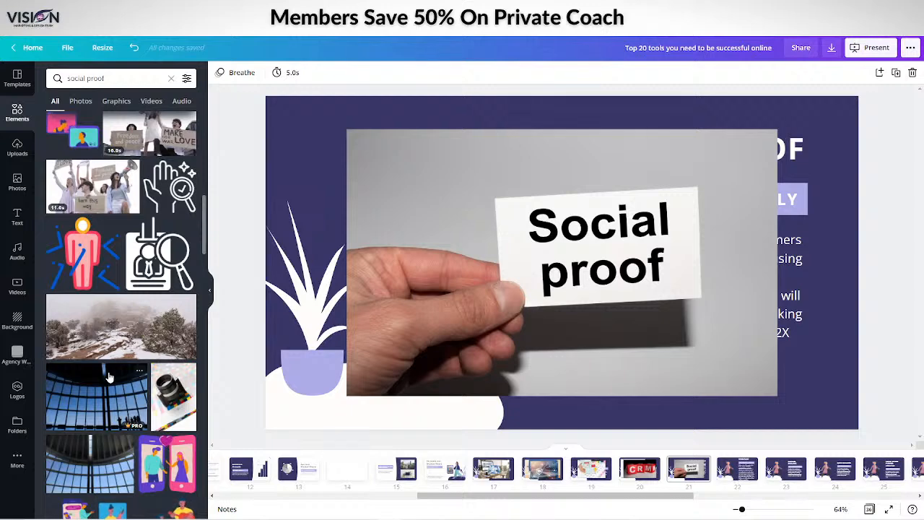
scroll(110, 376, down, 8)
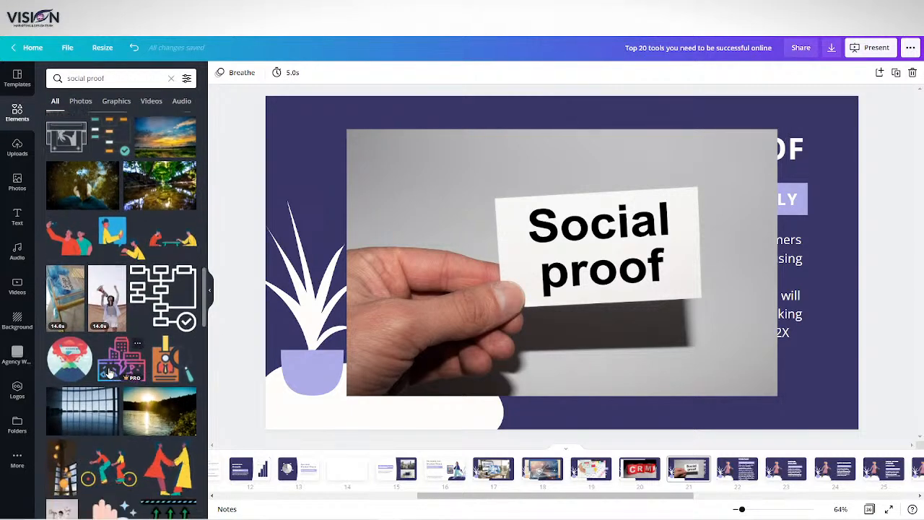
scroll(109, 373, down, 10)
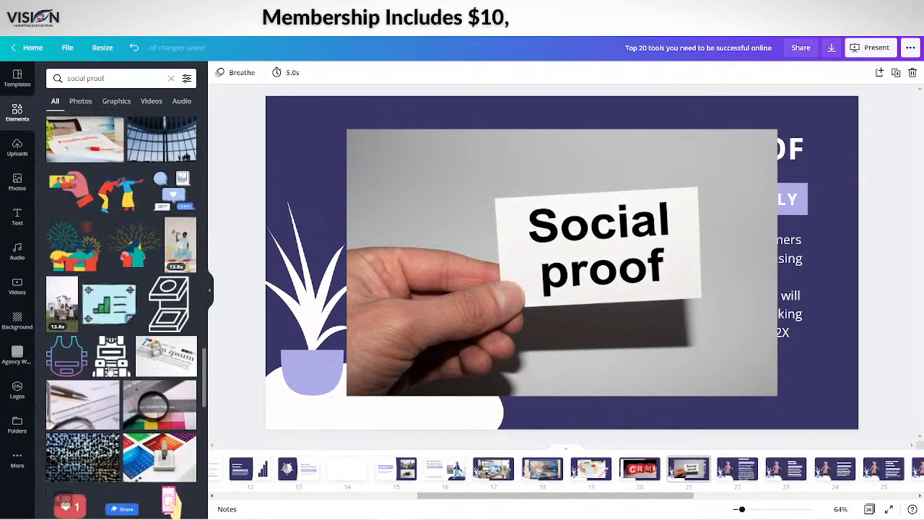
scroll(109, 369, down, 5)
click(57, 75)
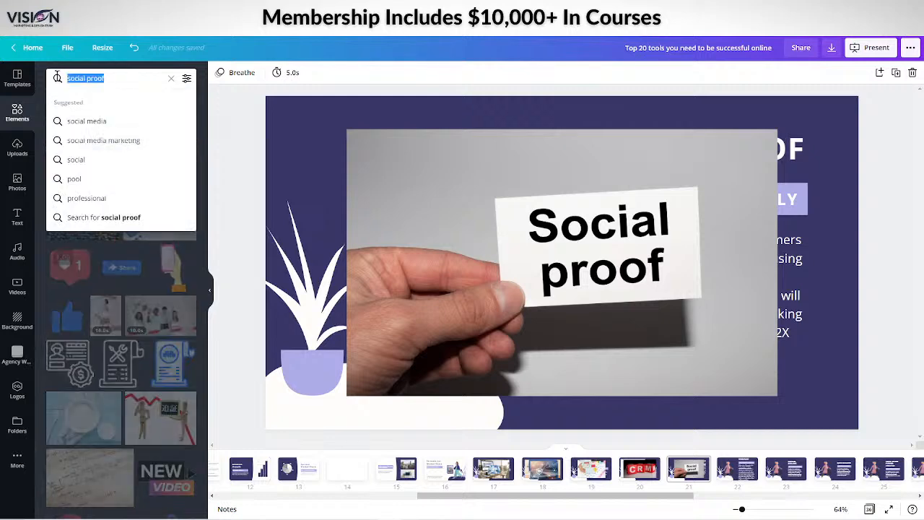
text(reviews)
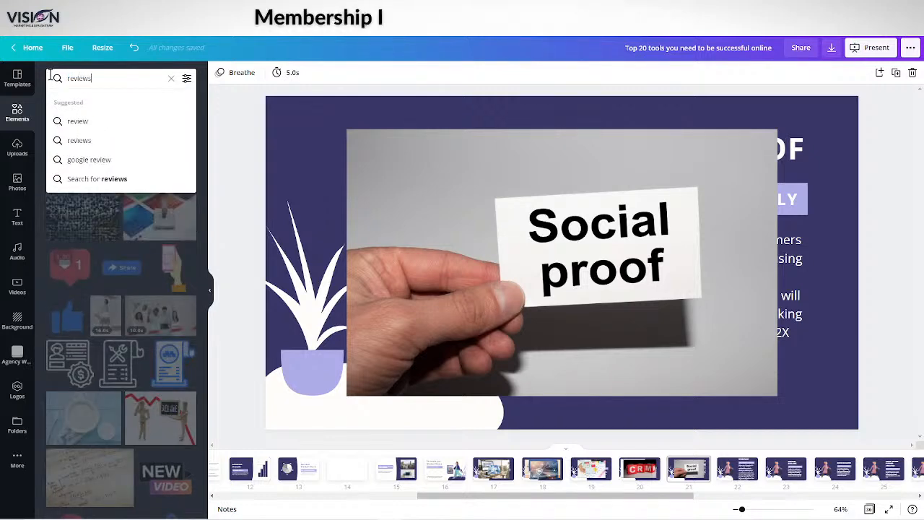
key(Return)
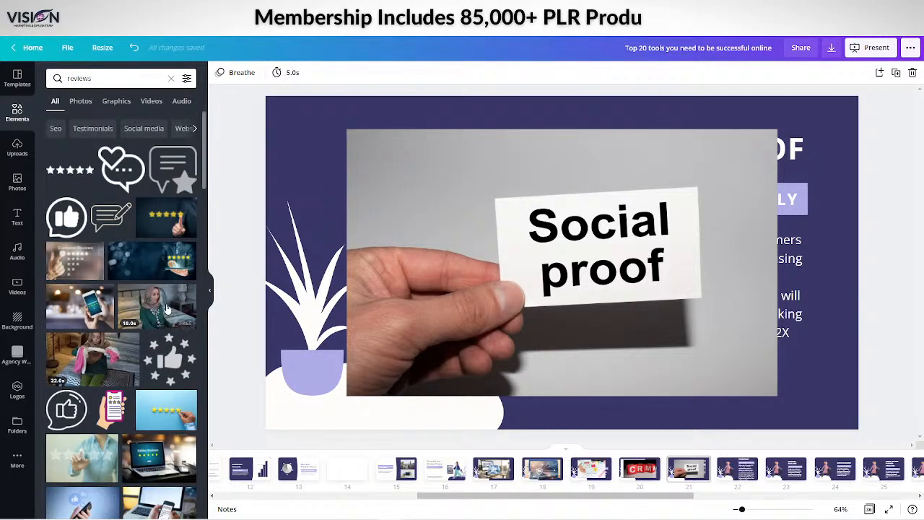
Add the turquoise and pink review speech bubbles graphic and its recommended phone with star ratings to the Social Proof slide
scroll(131, 317, down, 3)
scroll(131, 316, down, 2)
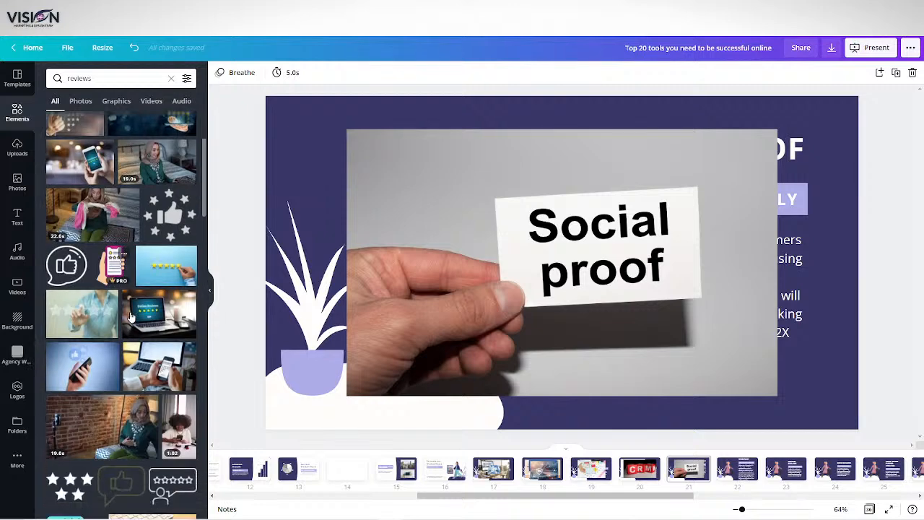
scroll(84, 229, down, 8)
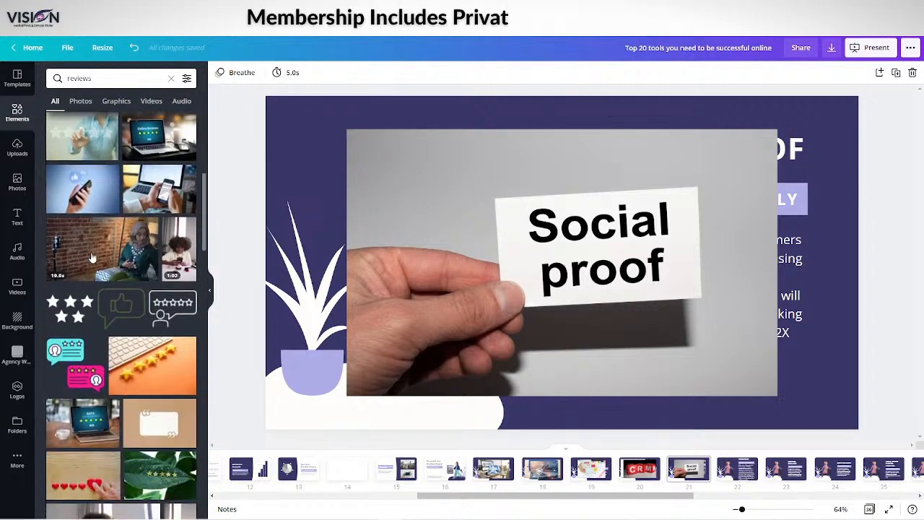
click(73, 207)
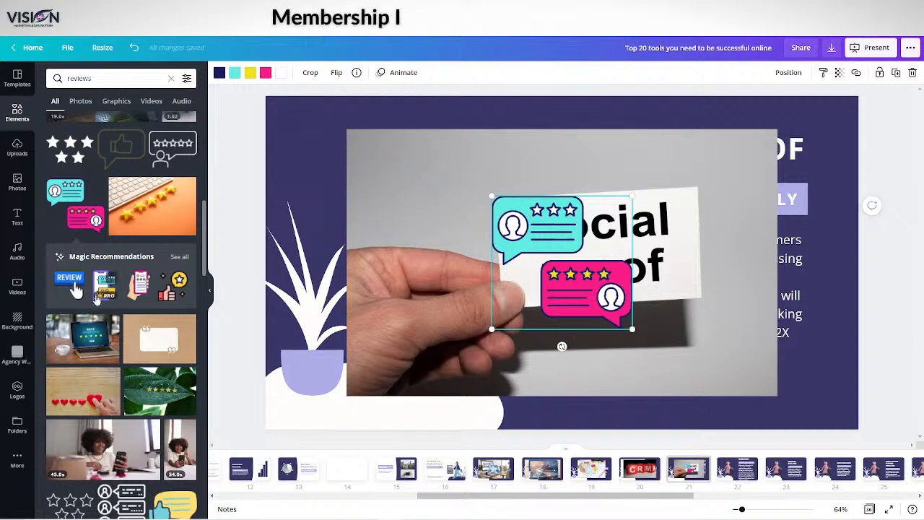
click(101, 292)
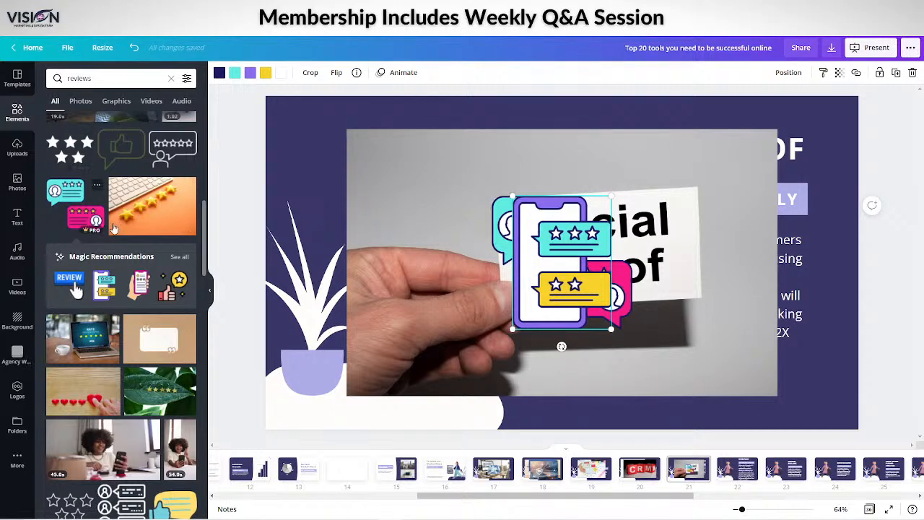
Find the outlined thumbs-up icon above a row of four stars and add it to the Social Proof slide
scroll(112, 228, up, 2)
scroll(112, 231, down, 2)
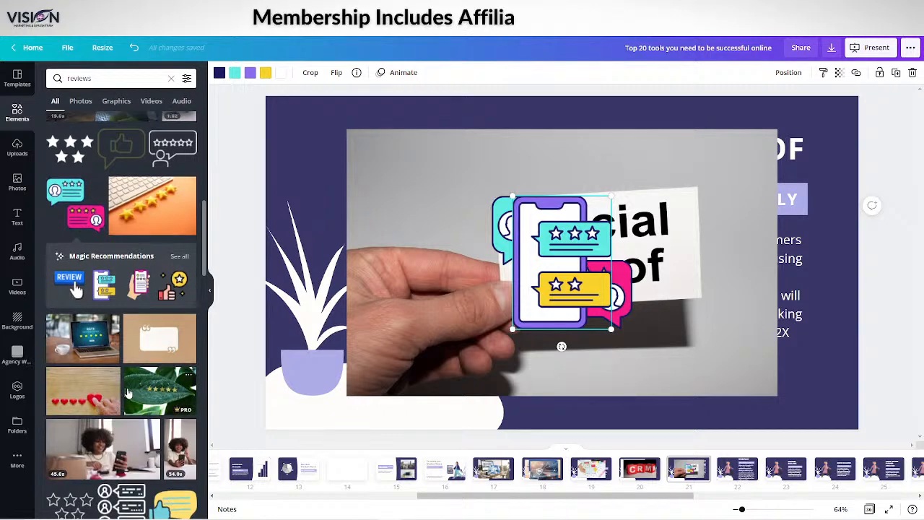
scroll(134, 375, down, 5)
scroll(133, 376, down, 7)
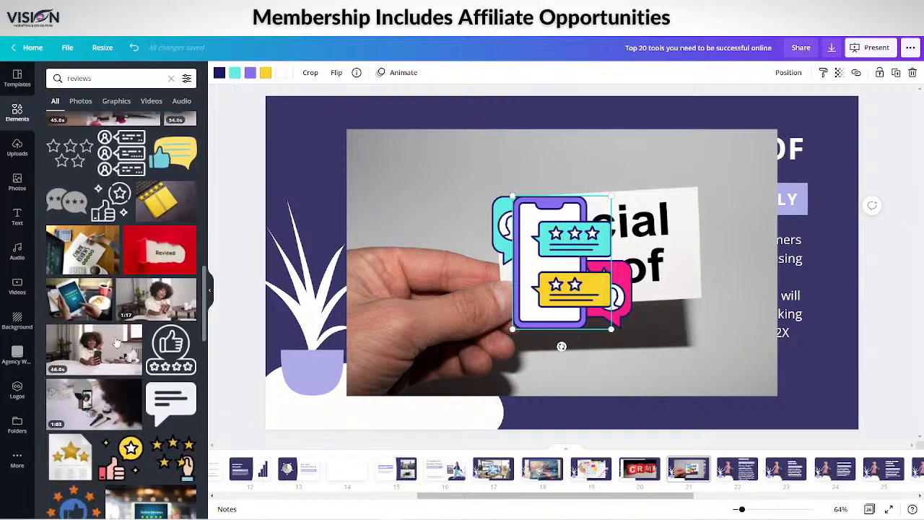
scroll(122, 316, up, 3)
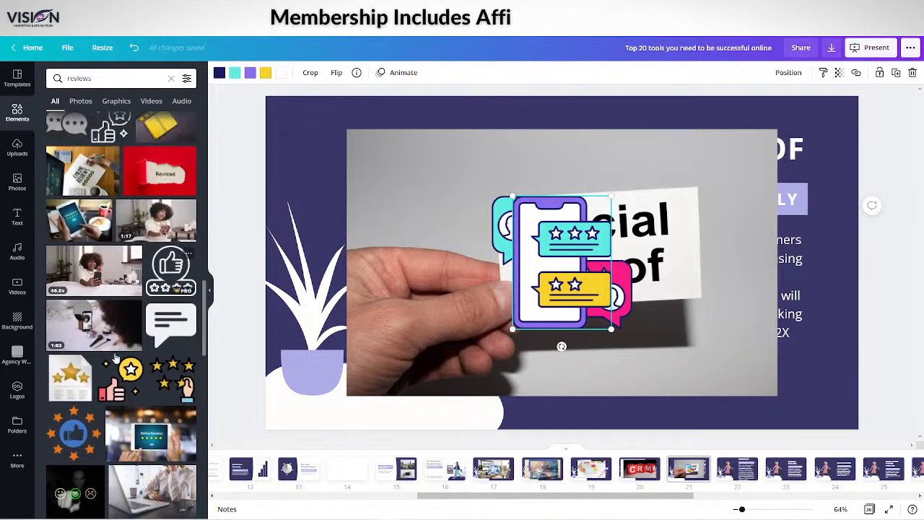
click(171, 269)
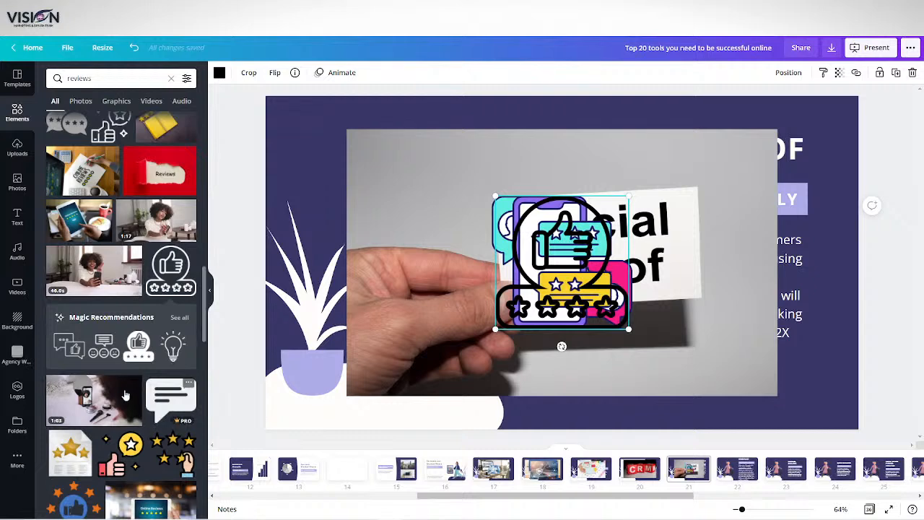
Add the blue thumbs-up badge ringed by orange stars and the Online Reviews tablet photo to the Social Proof slide
scroll(108, 376, down, 5)
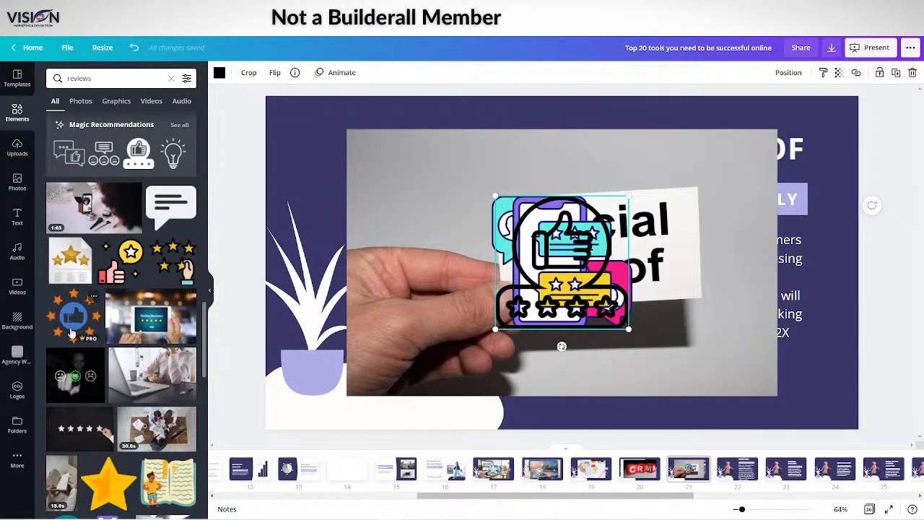
scroll(72, 333, down, 3)
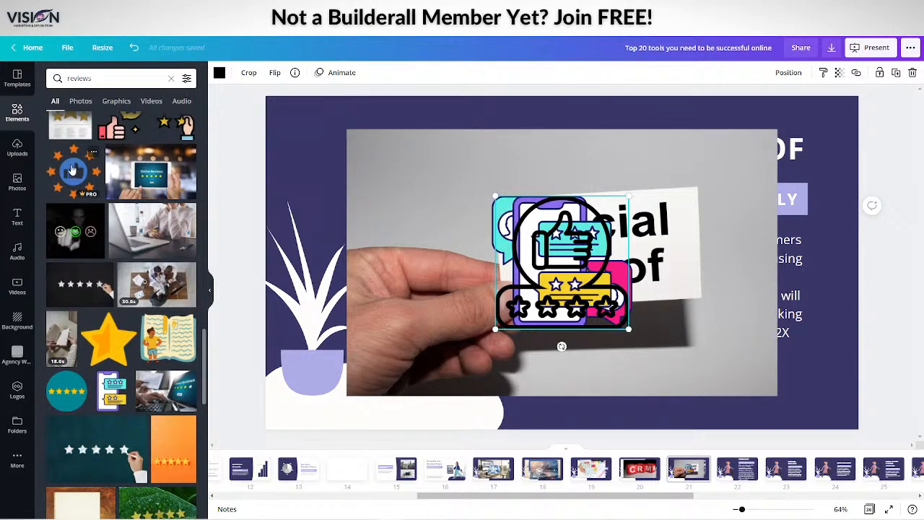
click(72, 170)
click(142, 173)
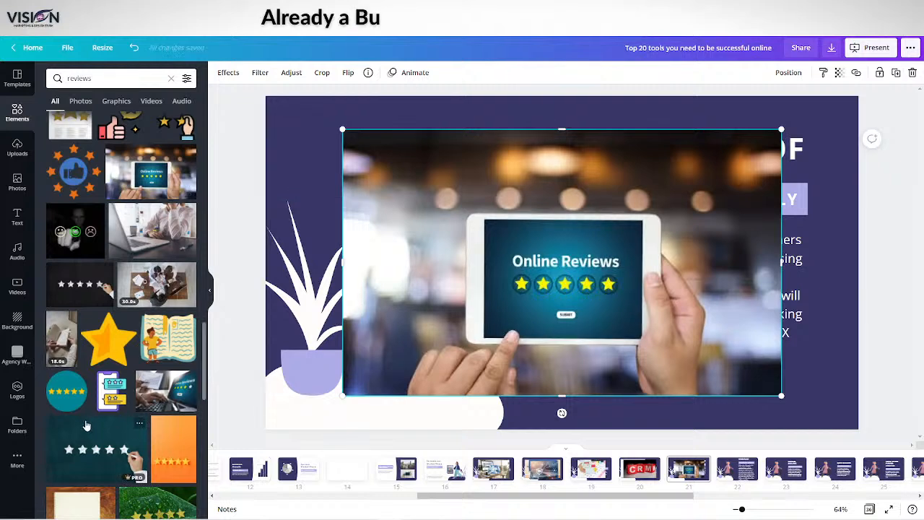
Add the blue wooden REVIEW photo with green, yellow and red thumb circles to the Social Proof slide
scroll(115, 425, down, 7)
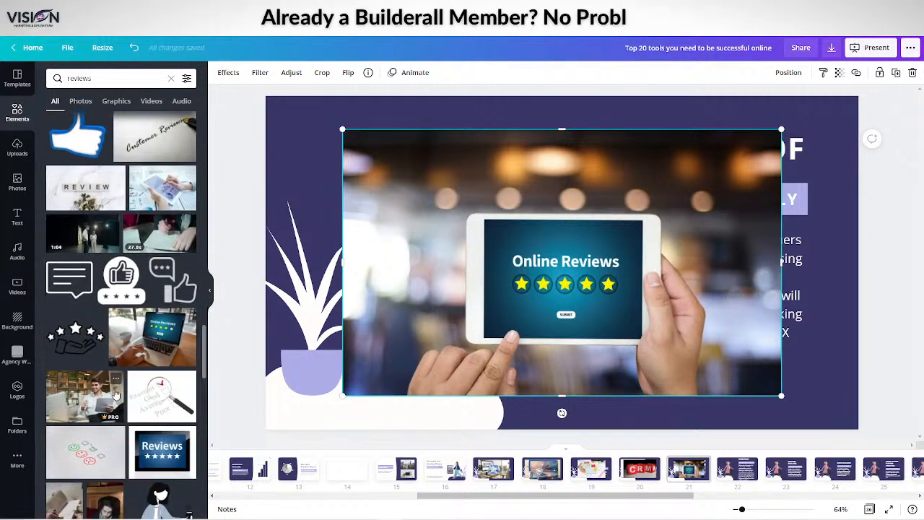
scroll(124, 326, down, 2)
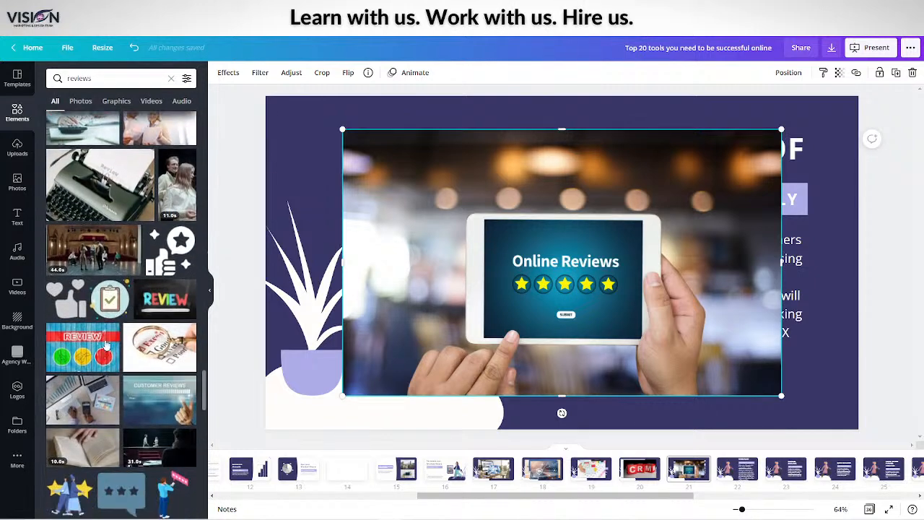
scroll(106, 347, down, 3)
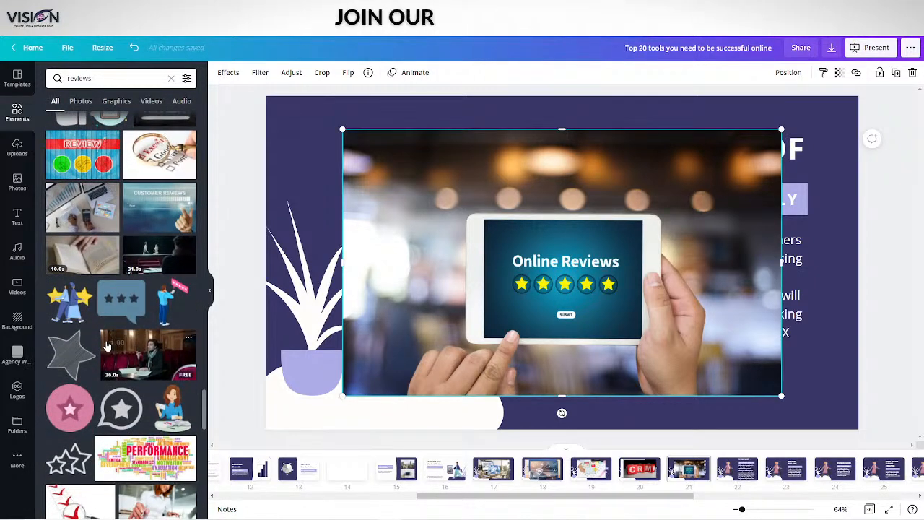
click(89, 268)
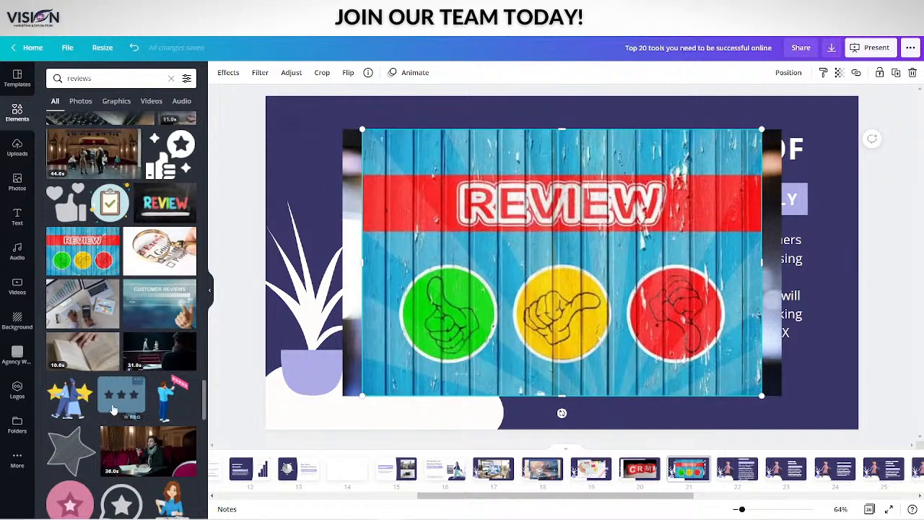
Find the illustration of a man with a red speech bubble in the "reviews" results and add it to the Social Proof slide
scroll(151, 419, down, 2)
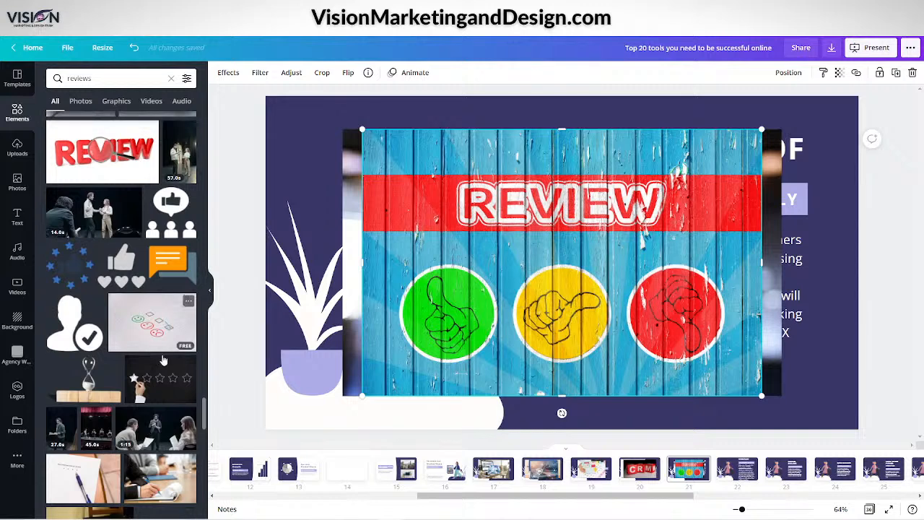
scroll(151, 398, down, 12)
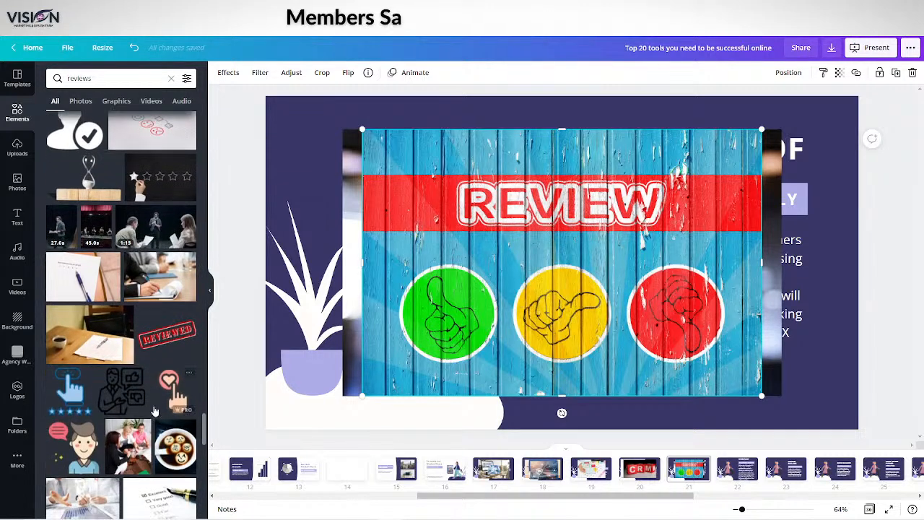
scroll(154, 408, up, 5)
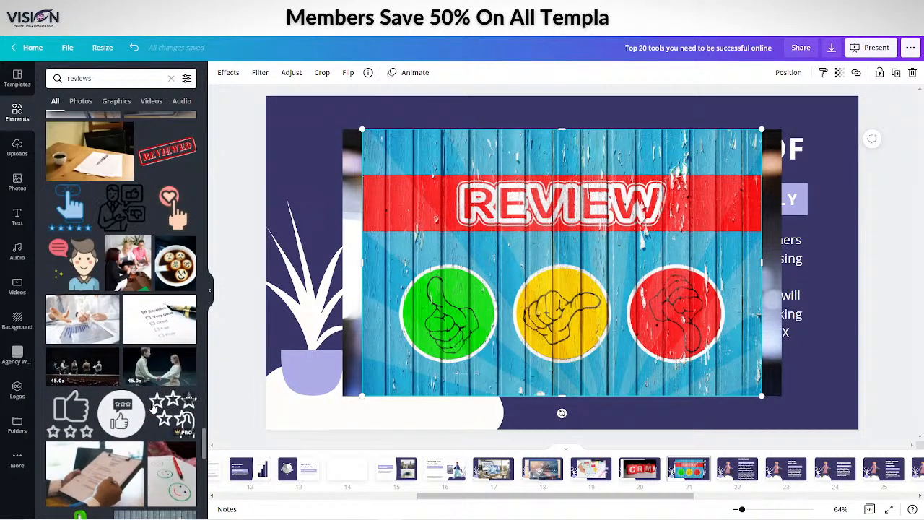
scroll(153, 408, down, 3)
click(71, 192)
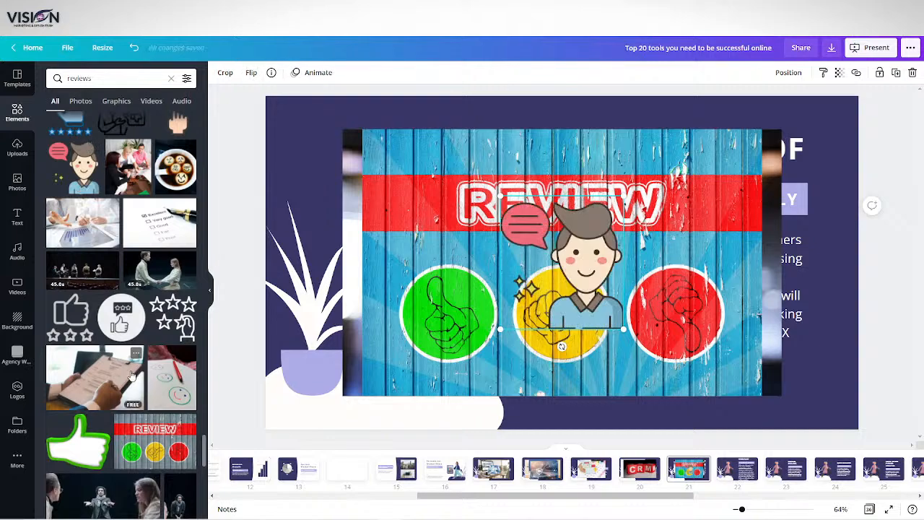
Look further down the "reviews" results for more images suited to the Social Proof slide
scroll(130, 375, down, 10)
scroll(129, 375, down, 10)
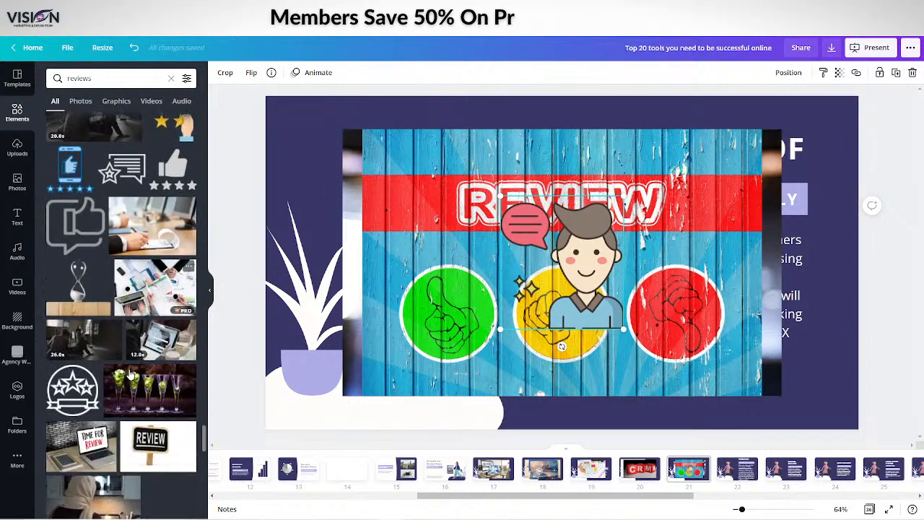
scroll(130, 373, down, 5)
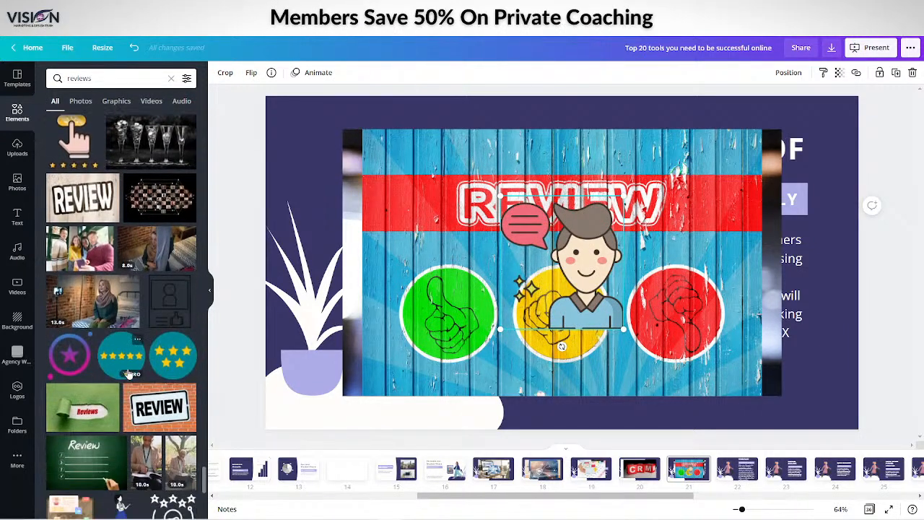
scroll(126, 363, down, 5)
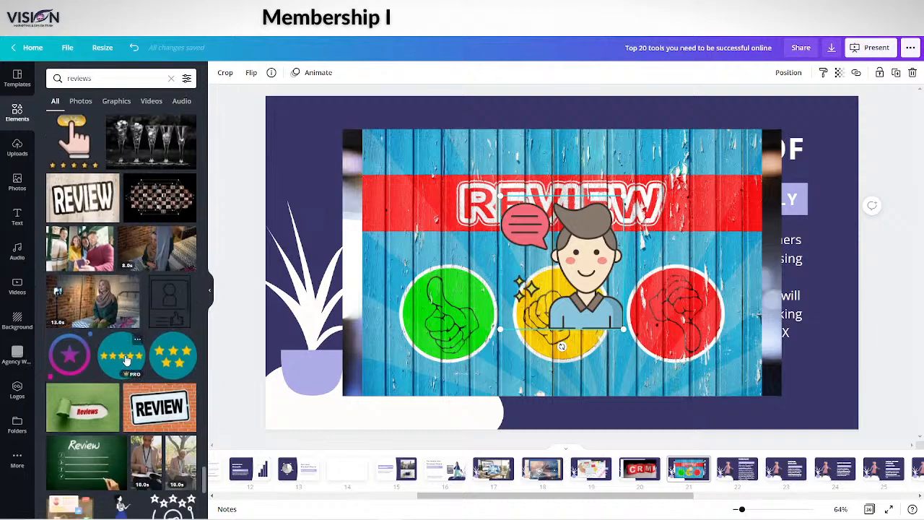
scroll(127, 359, down, 10)
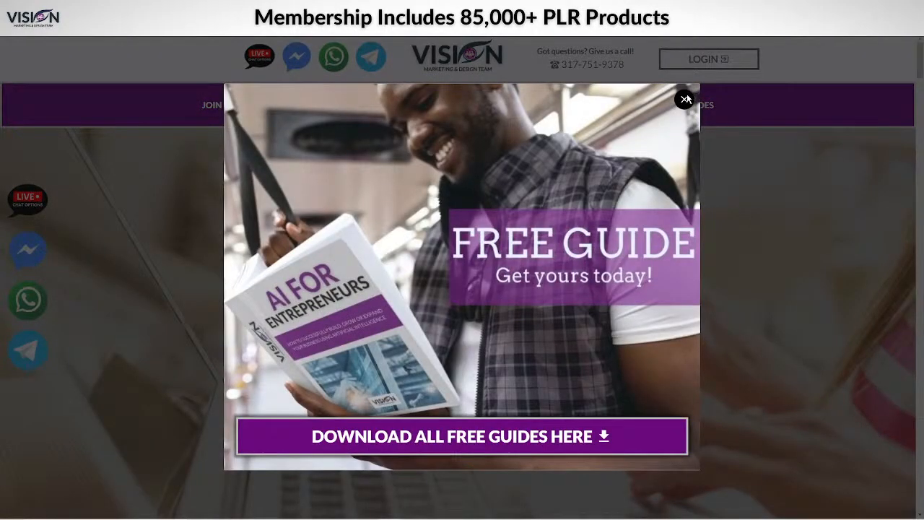
Dismiss the Free Guide popup on the Vision Marketing and Design website and examine the page down to its footer
click(686, 99)
scroll(747, 249, down, 10)
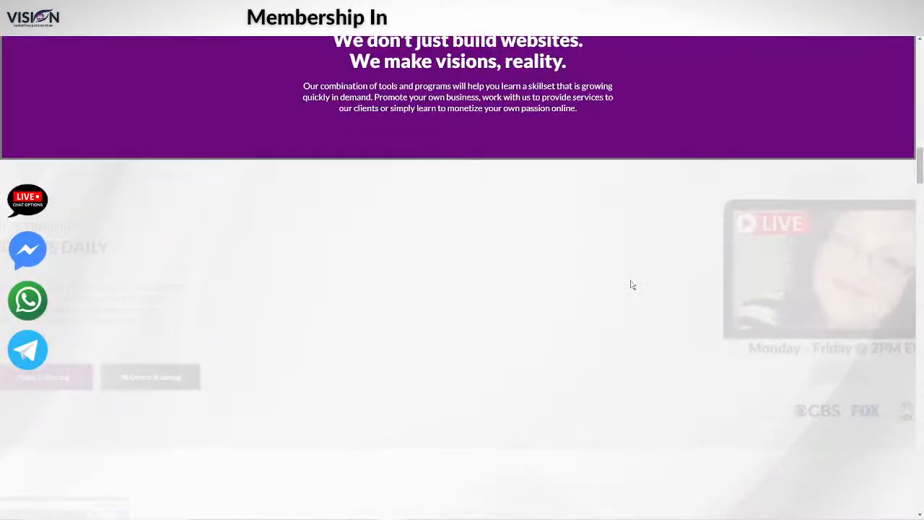
scroll(631, 285, down, 15)
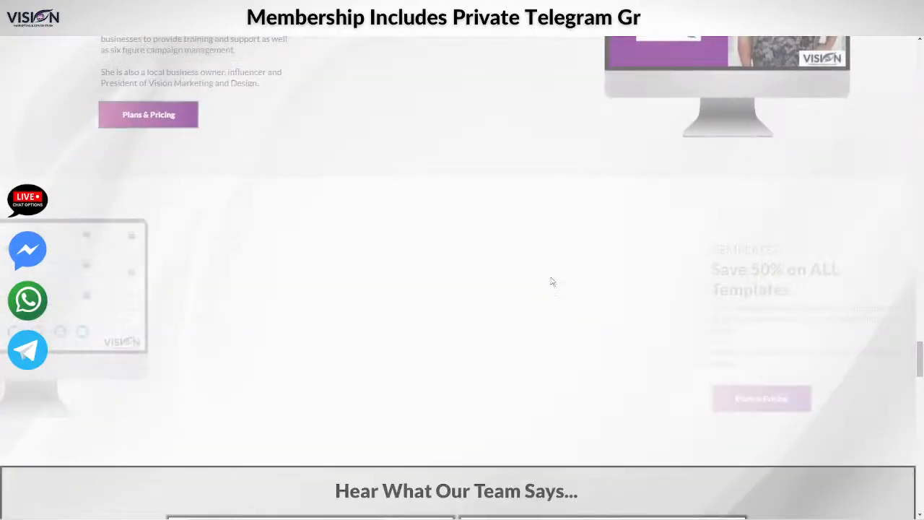
scroll(552, 282, down, 15)
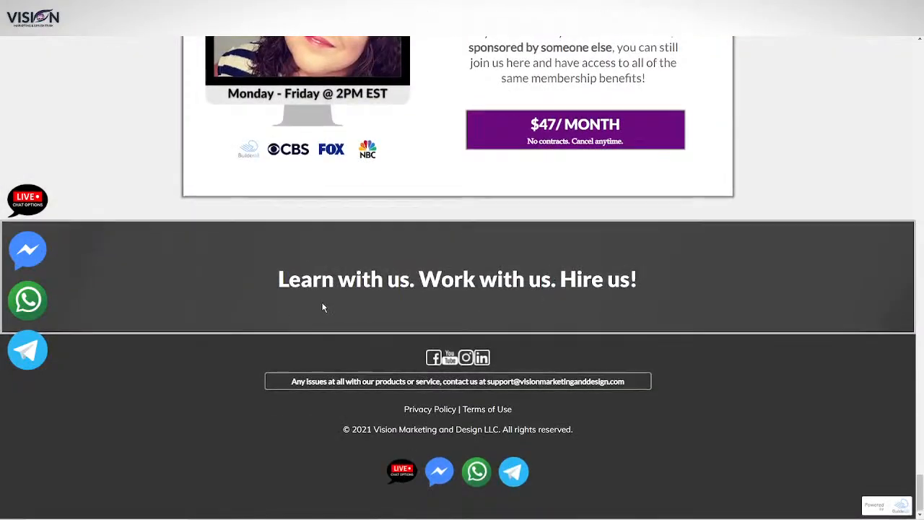
Snip the new-member notification beside the Builderall membership section and discard the snip without saving
scroll(323, 307, up, 6)
scroll(282, 315, up, 2)
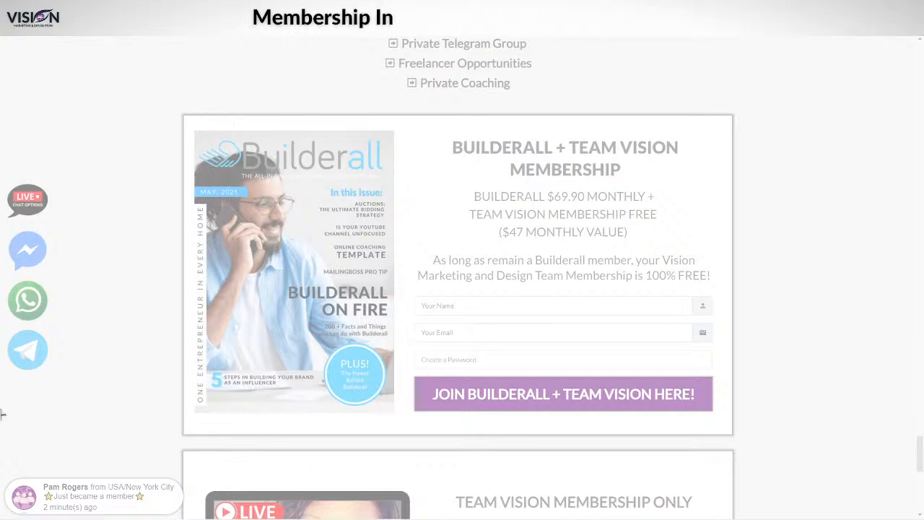
drag(30, 402, 195, 519)
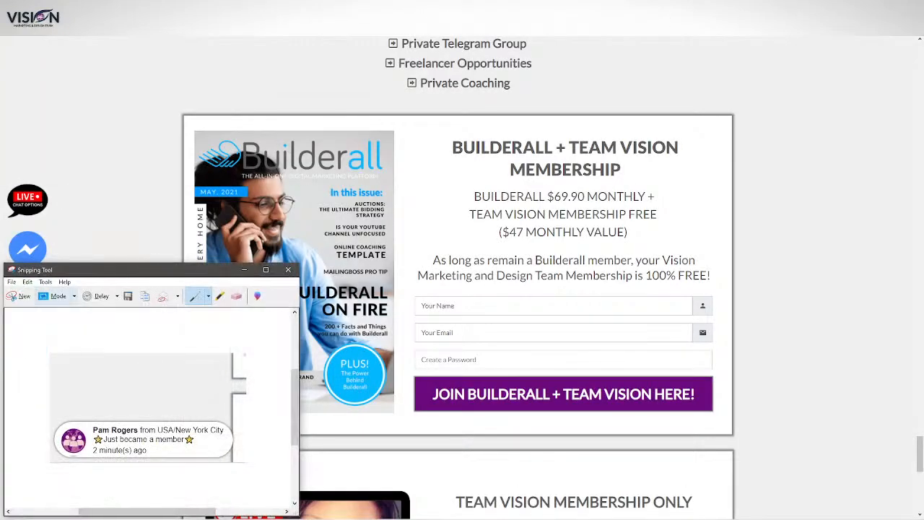
click(288, 271)
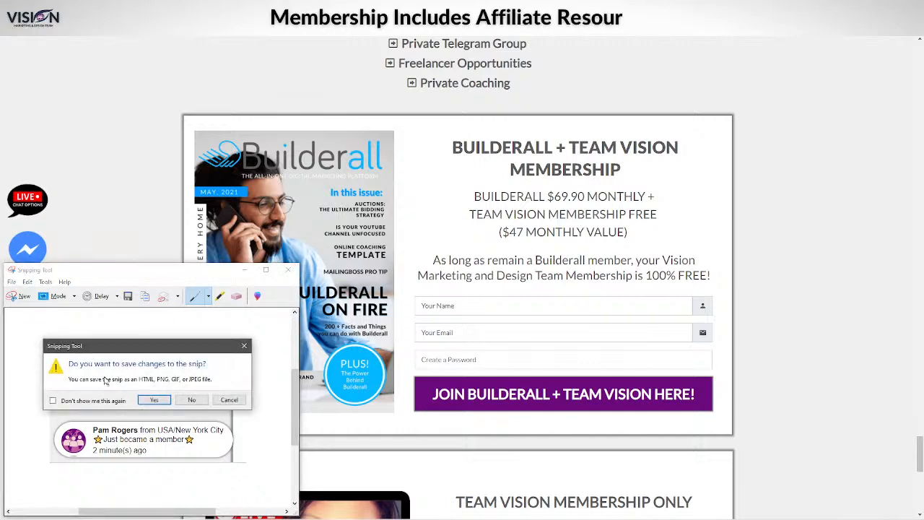
click(190, 400)
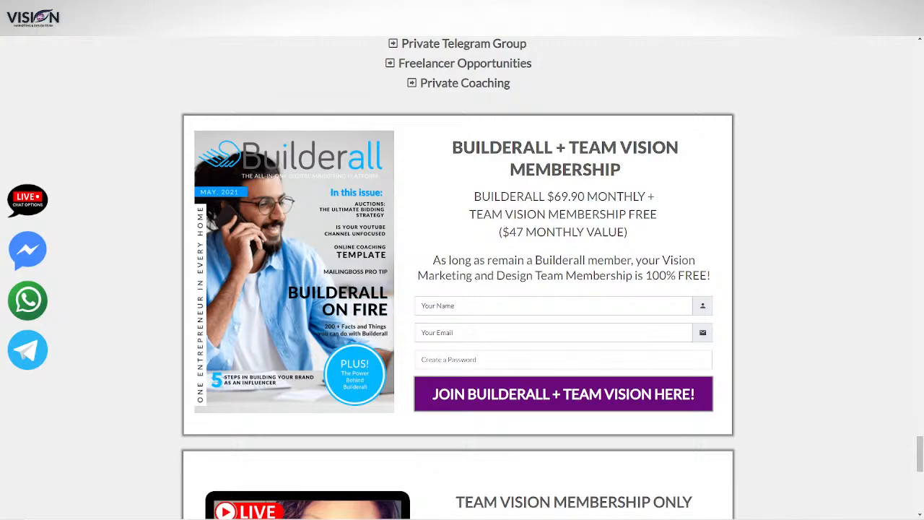
Capture the website's Live Training section with its new-member notification and paste the screenshot onto the Social Proof slide in Canva
scroll(779, 329, up, 20)
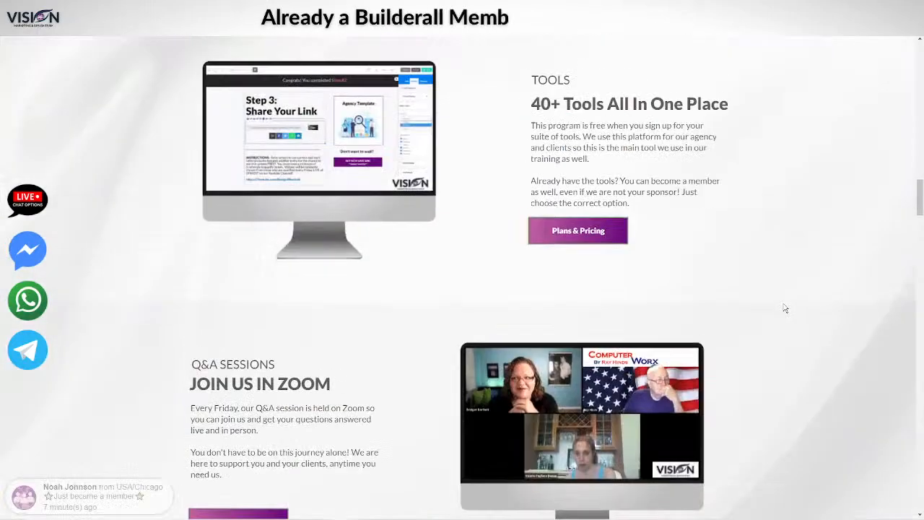
scroll(785, 308, up, 8)
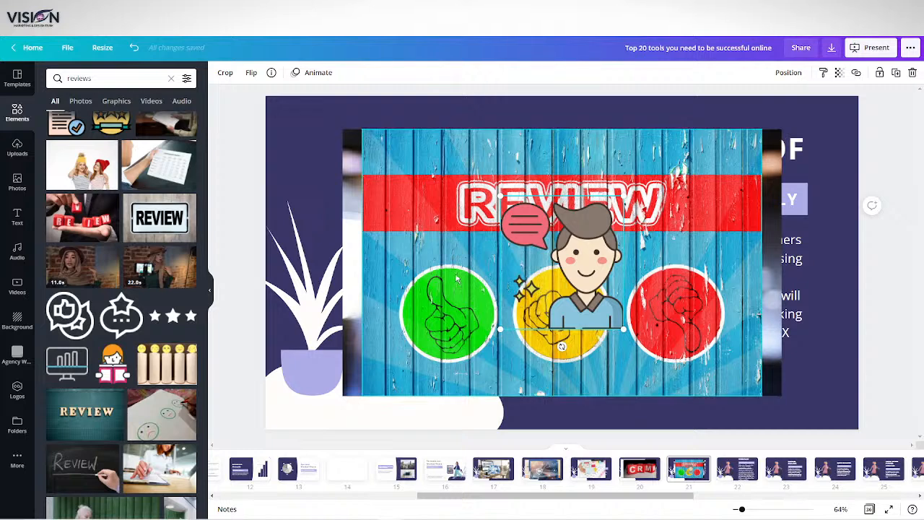
click(417, 278)
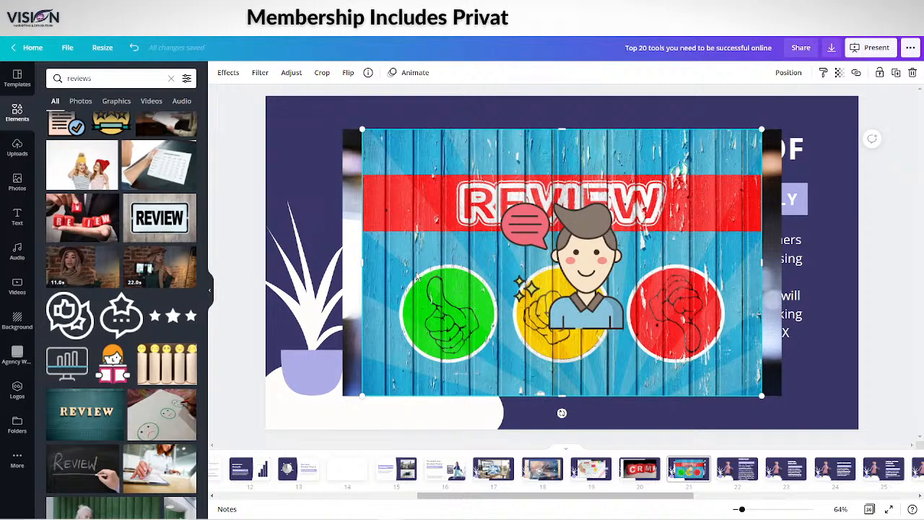
key(ctrl+v)
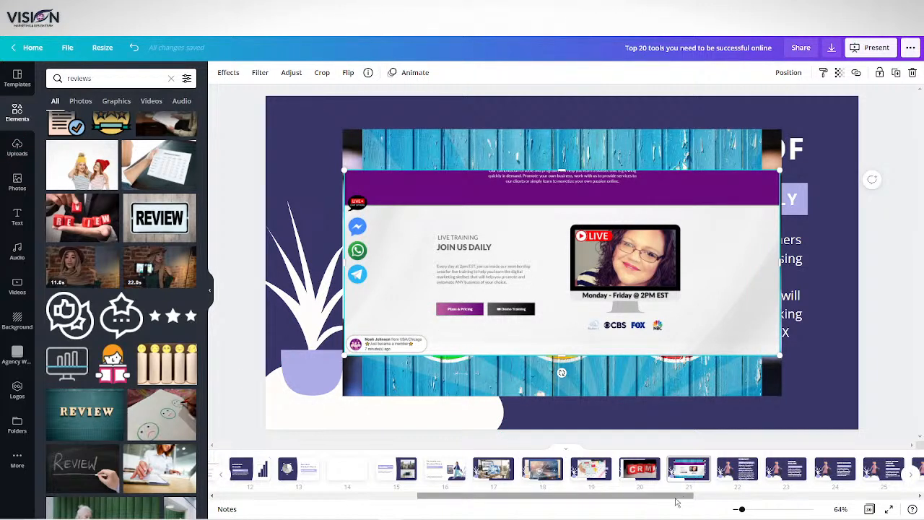
Open the Webinar slide and search the elements for "webinar"
drag(677, 498, 790, 497)
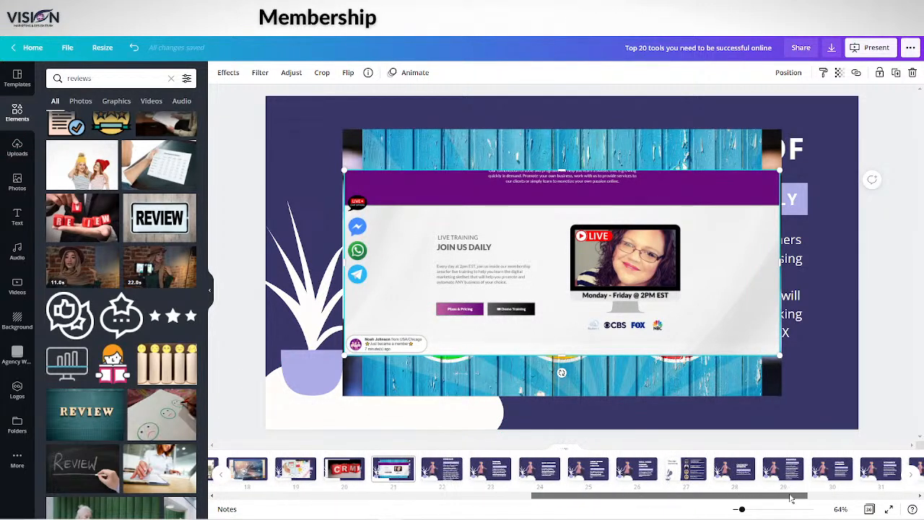
click(448, 474)
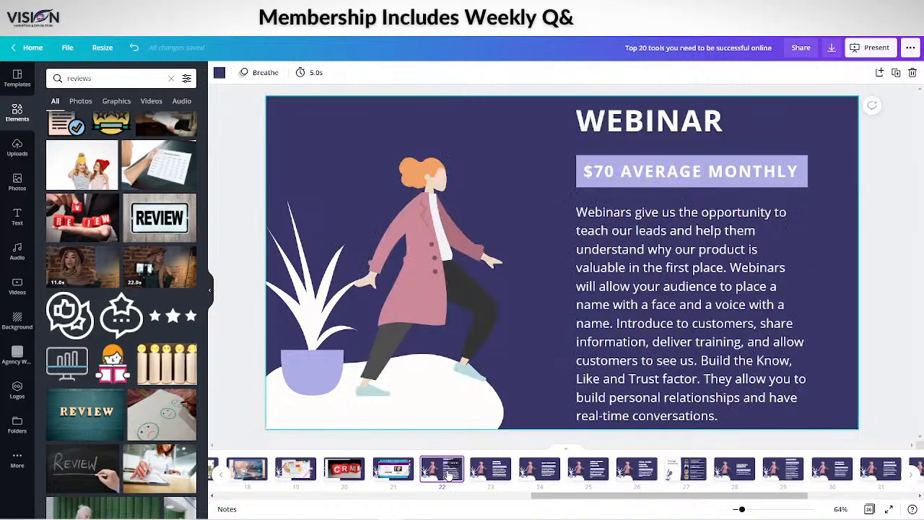
click(111, 75)
text(webinar)
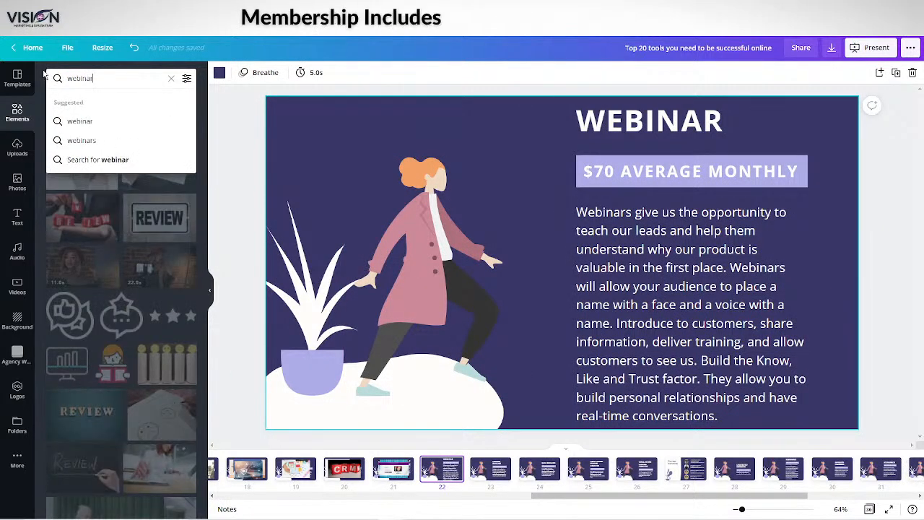
key(Return)
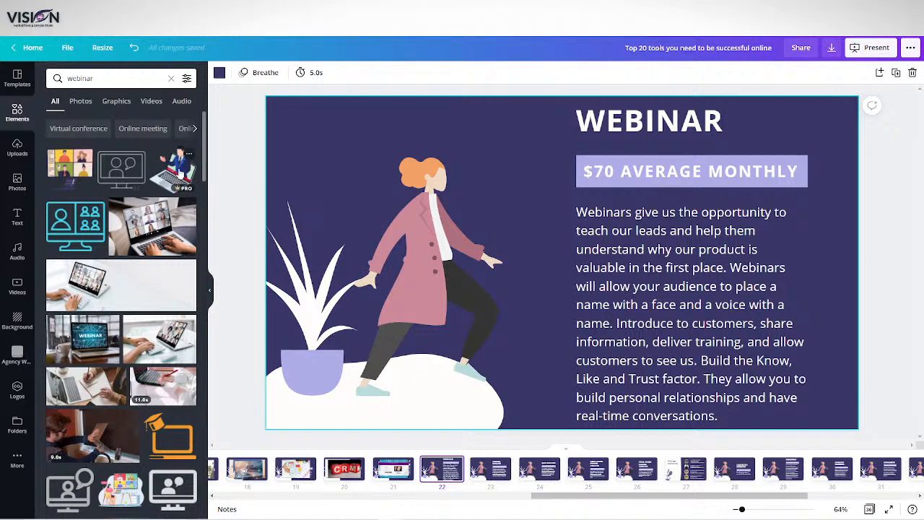
Add the laptop presenter and four-person video-grid illustrations, plus two photos of hands typing during laptop video calls, to the Webinar slide
click(179, 174)
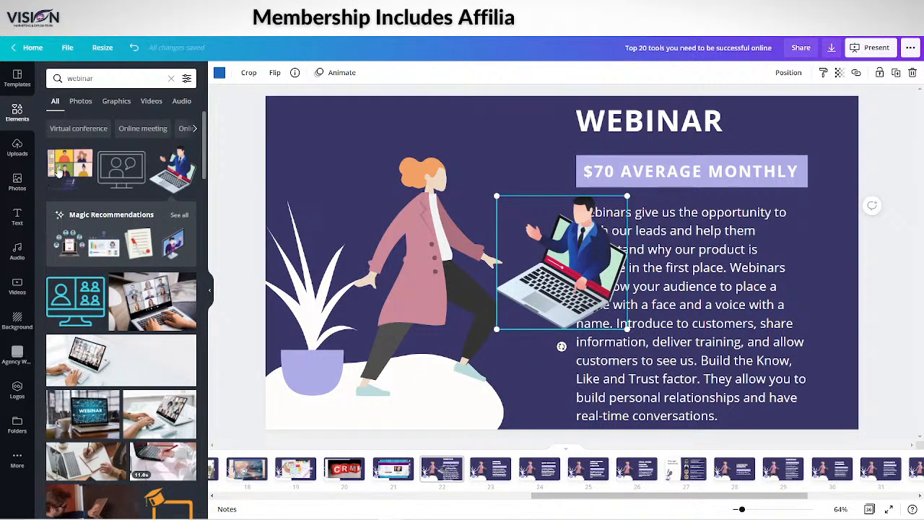
click(66, 168)
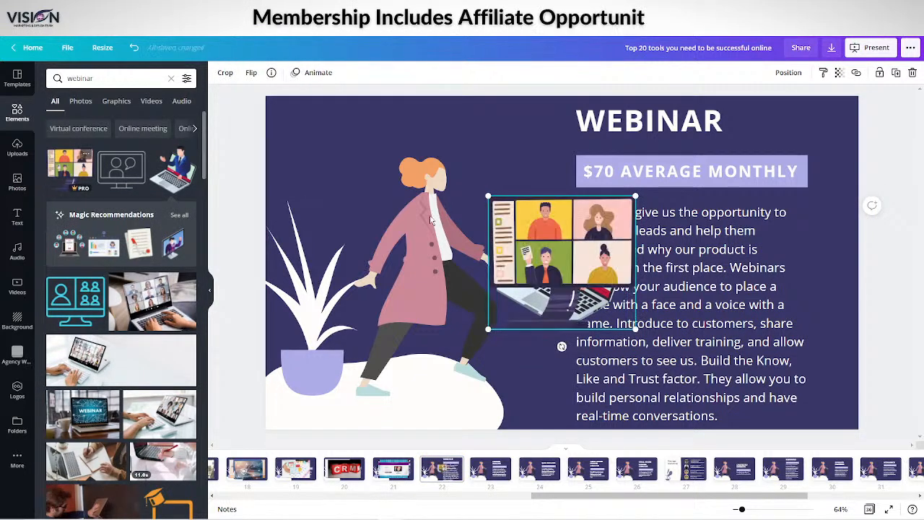
click(152, 303)
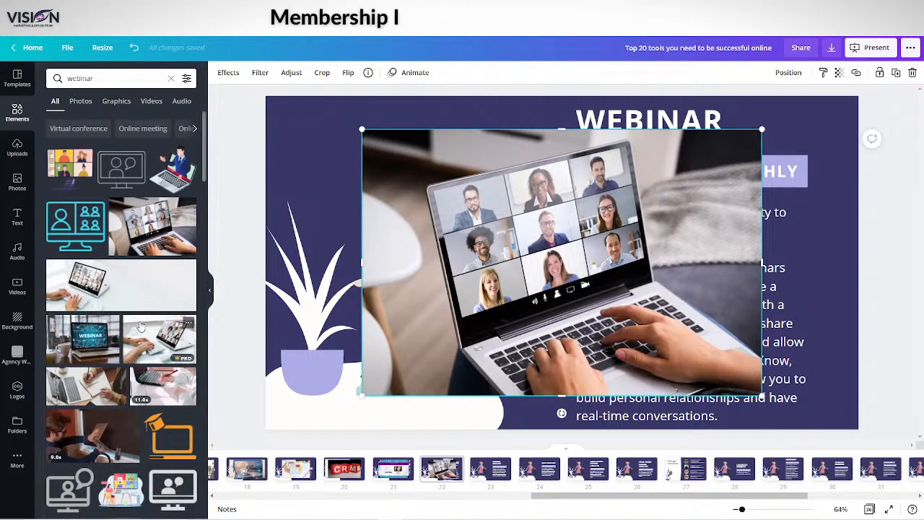
scroll(141, 327, down, 2)
click(153, 246)
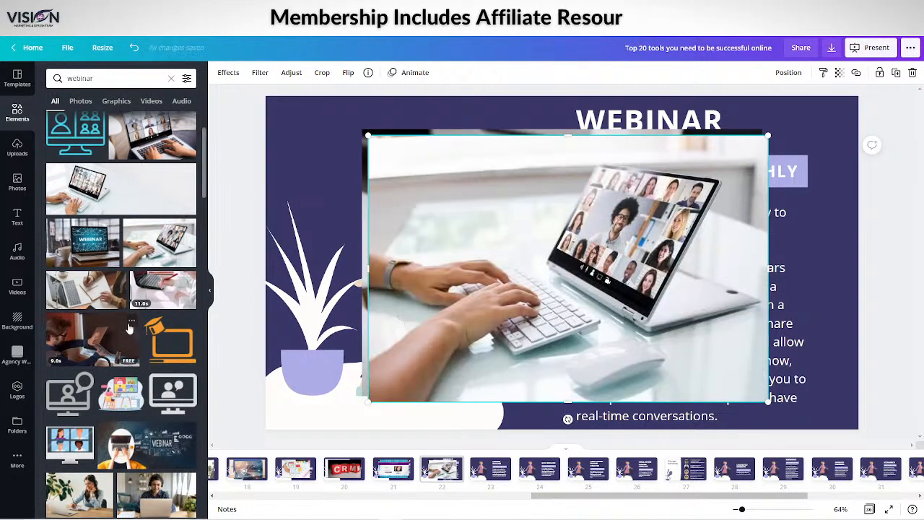
Add the illustrations of a monitor with four participants and a woman at a desk on a group call to the Webinar slide
scroll(125, 349, down, 5)
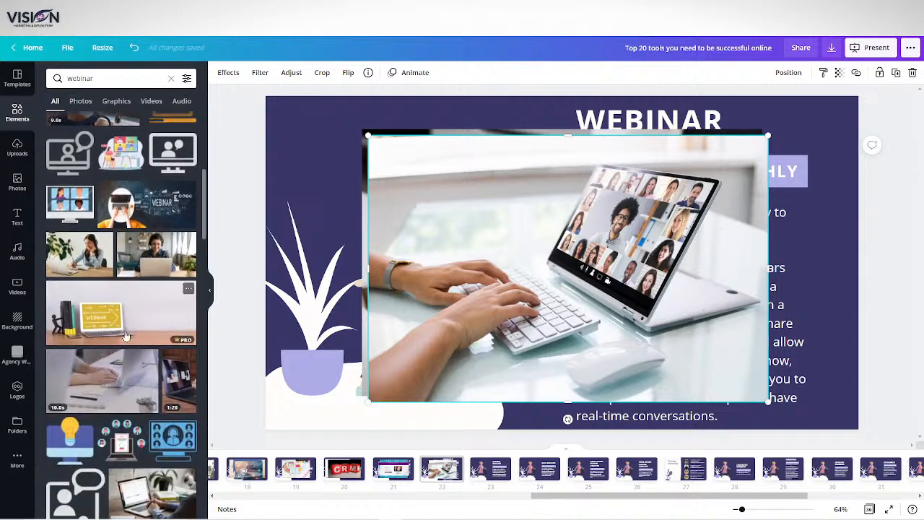
click(64, 207)
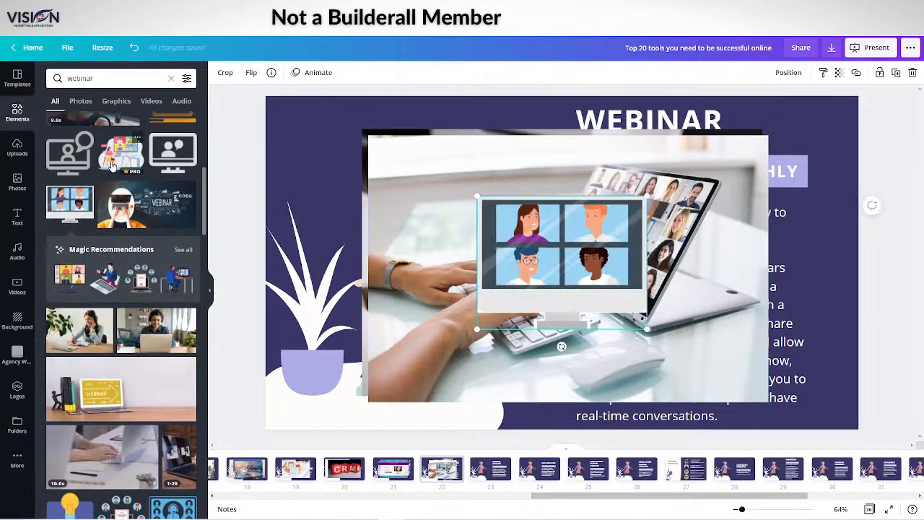
click(116, 153)
scroll(130, 317, down, 5)
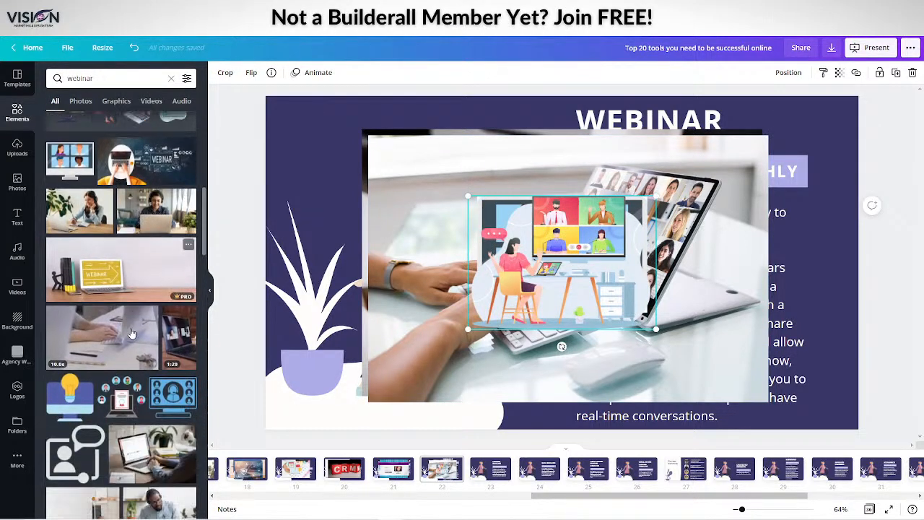
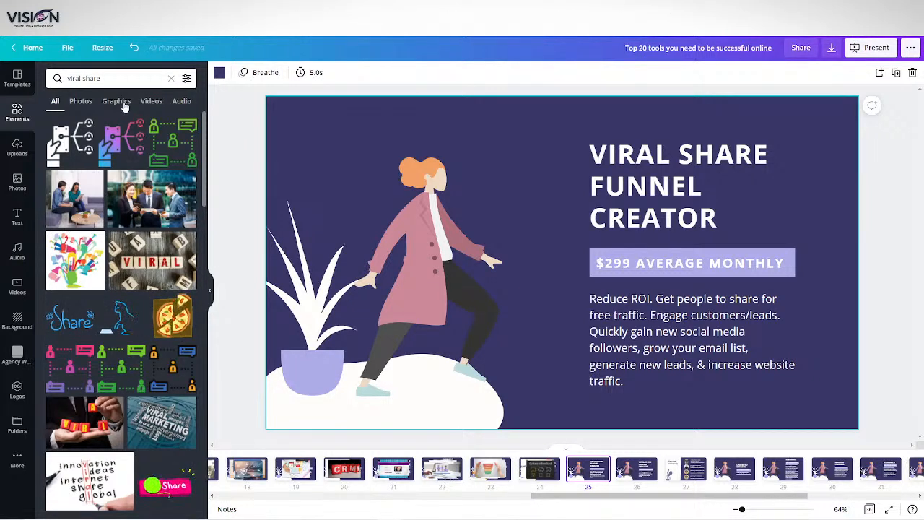
click(115, 78)
click(67, 315)
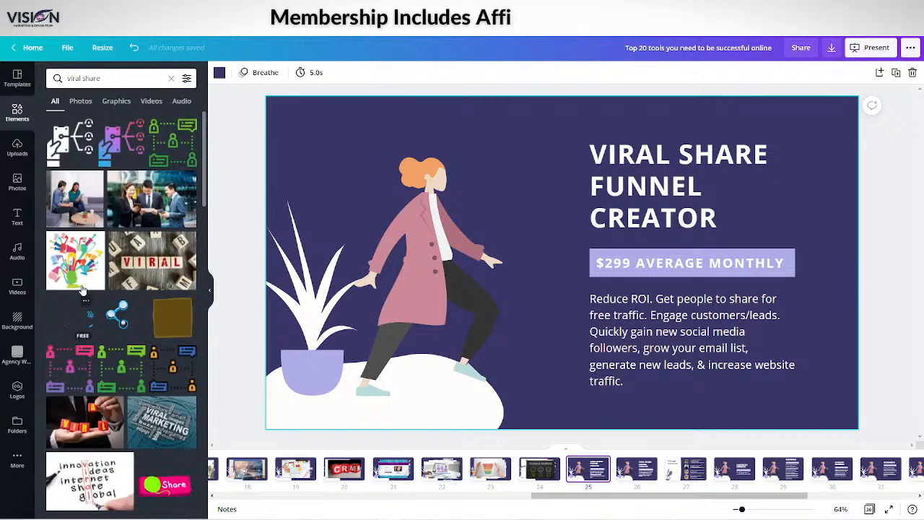
click(75, 260)
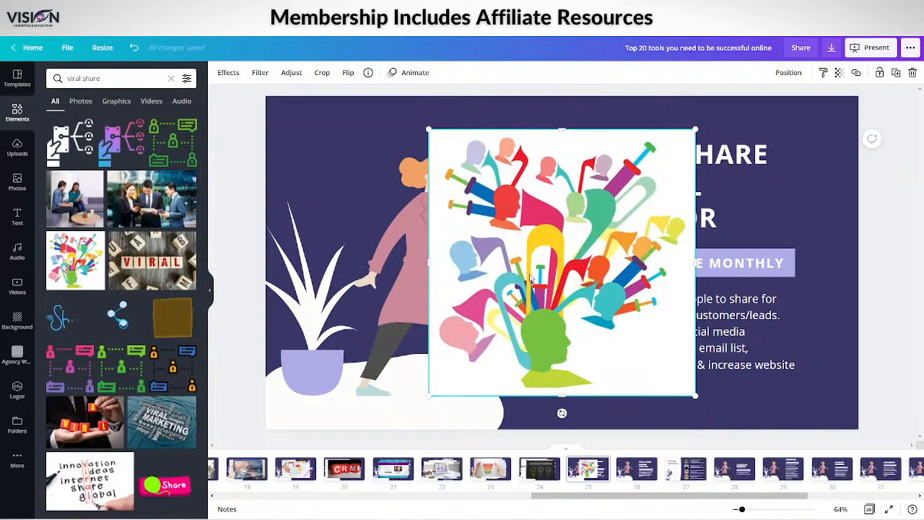
key(Delete)
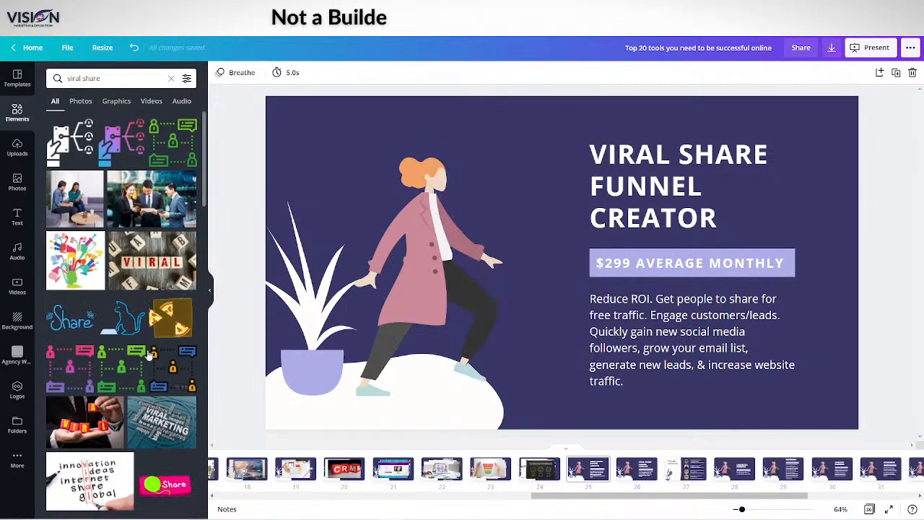
Add the handwritten "viral" word photo, the Viral Marketing word-cloud photo and the orange phone share graphic to the Viral Share Funnel Creator slide
scroll(137, 358, down, 5)
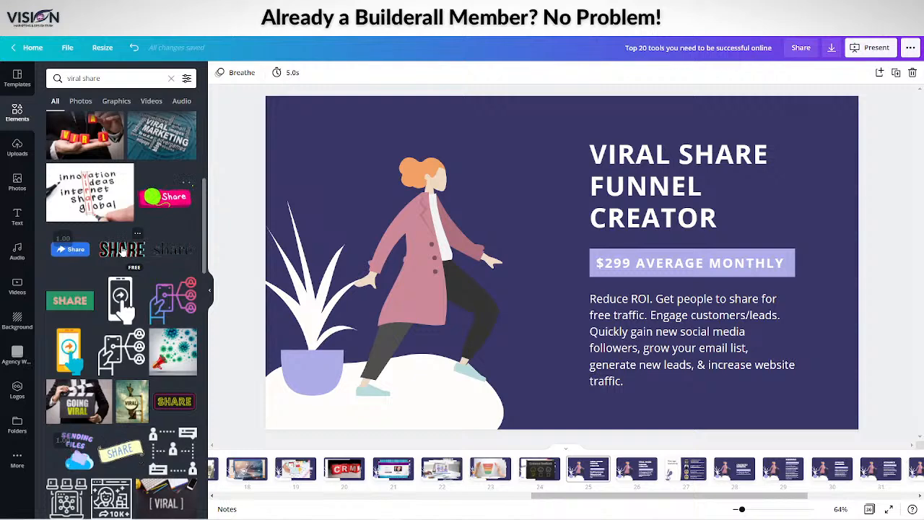
click(90, 192)
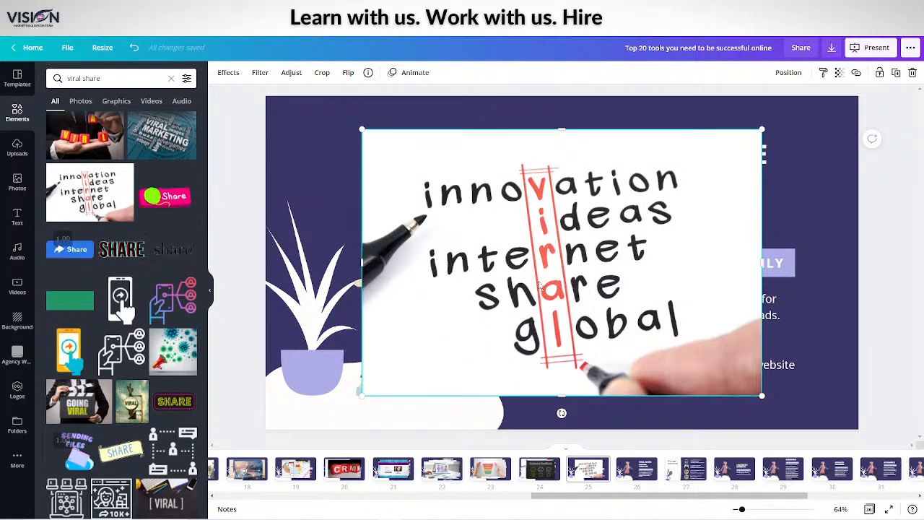
drag(539, 284, 513, 275)
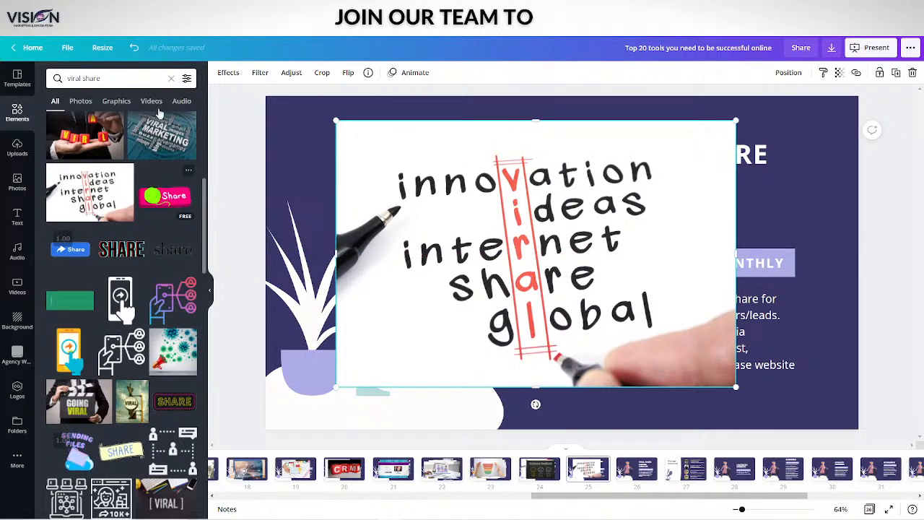
click(162, 136)
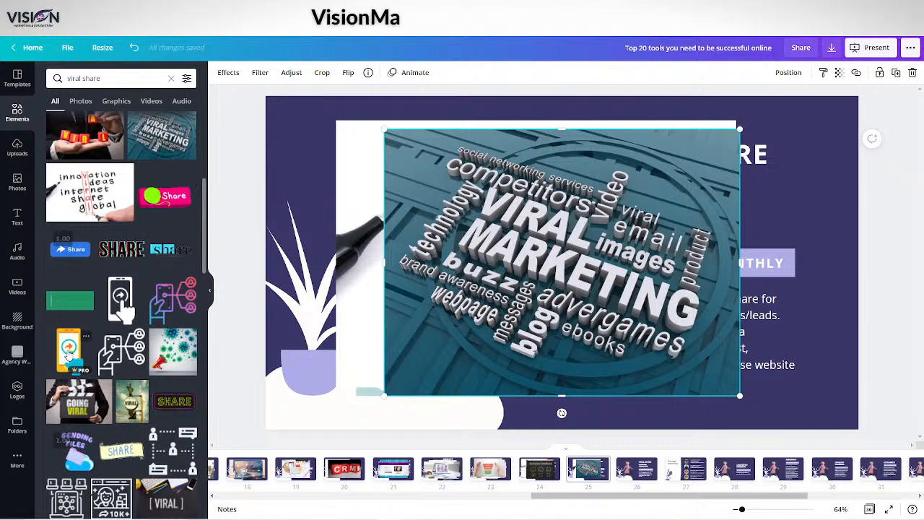
click(69, 351)
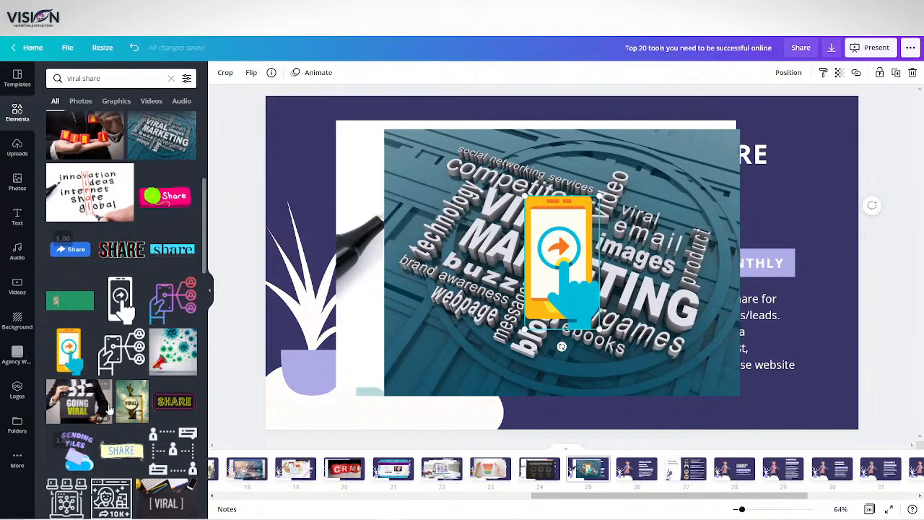
Add the "Going Viral" clapperboard photo and the photo of hands typing on a Viral Marketing laptop to the slide
scroll(94, 332, down, 4)
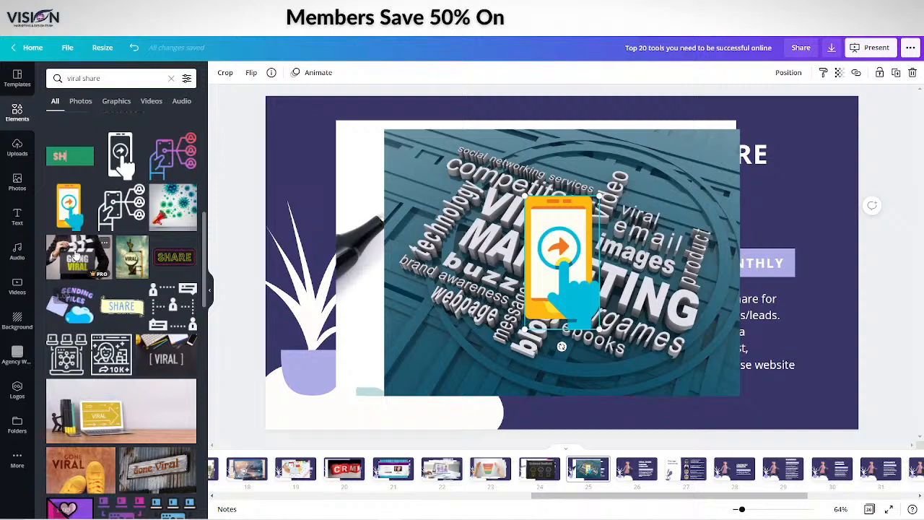
drag(76, 256, 490, 274)
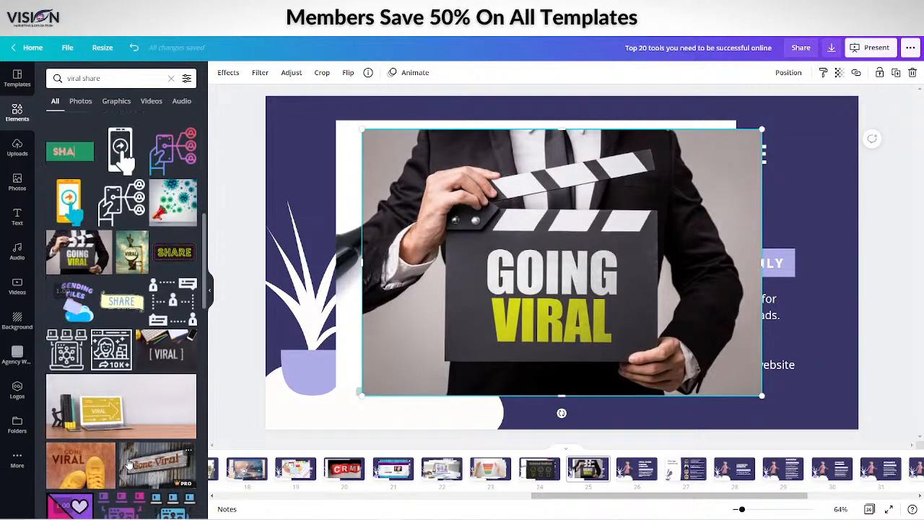
scroll(129, 462, down, 10)
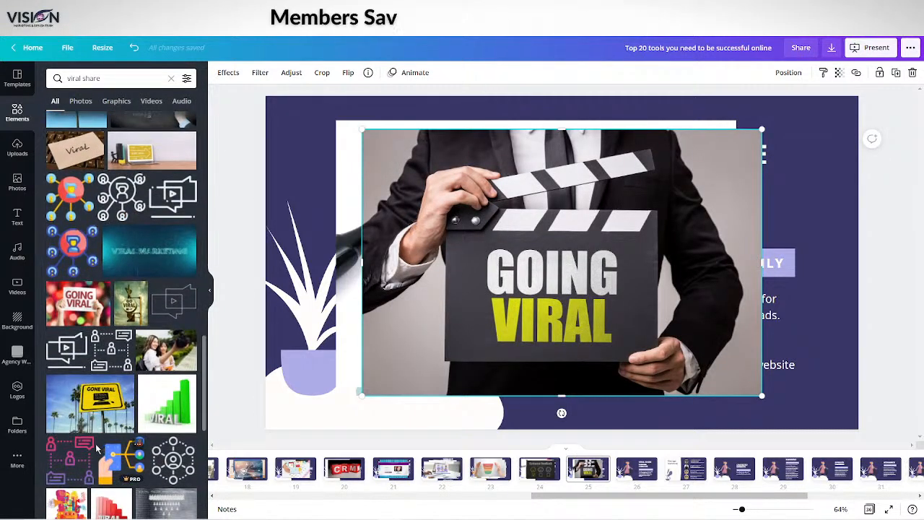
scroll(95, 444, down, 3)
scroll(94, 440, down, 9)
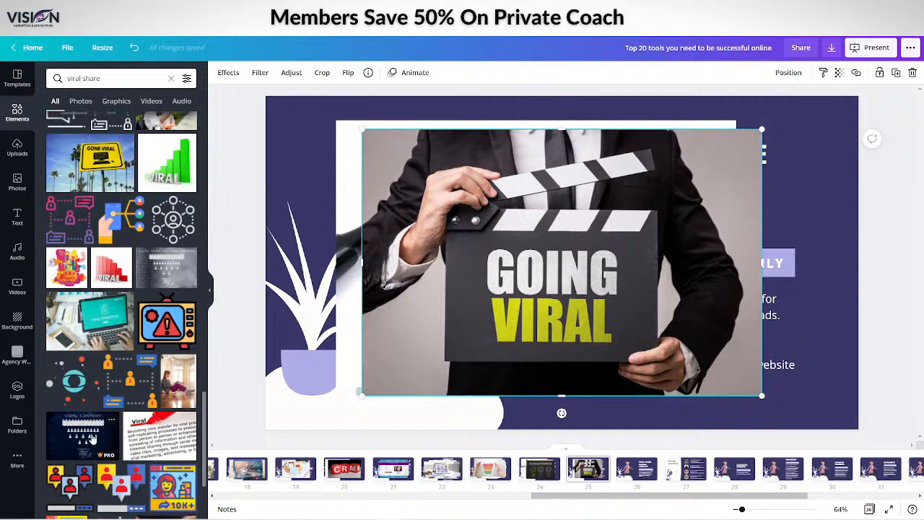
click(96, 179)
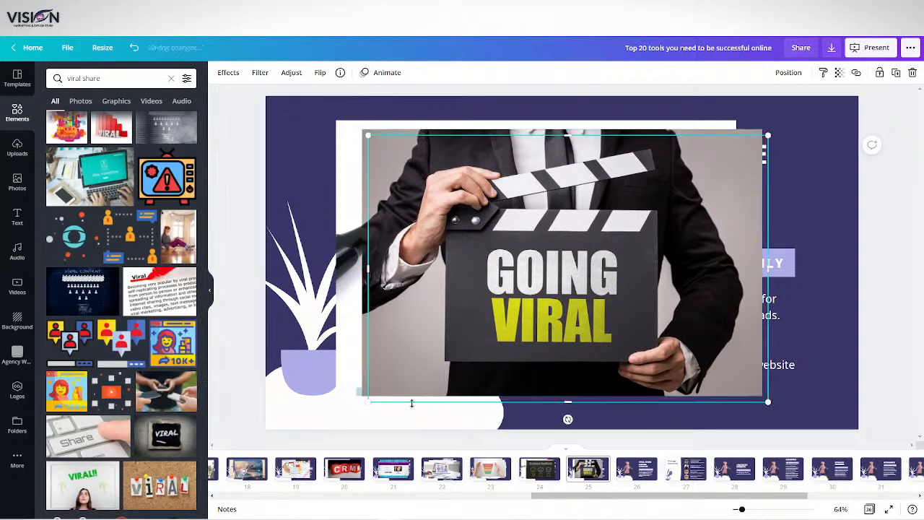
Add the illustration of a laptop video with a yellow rocket and place it over the upper-left part of the laptop photo
scroll(111, 341, down, 9)
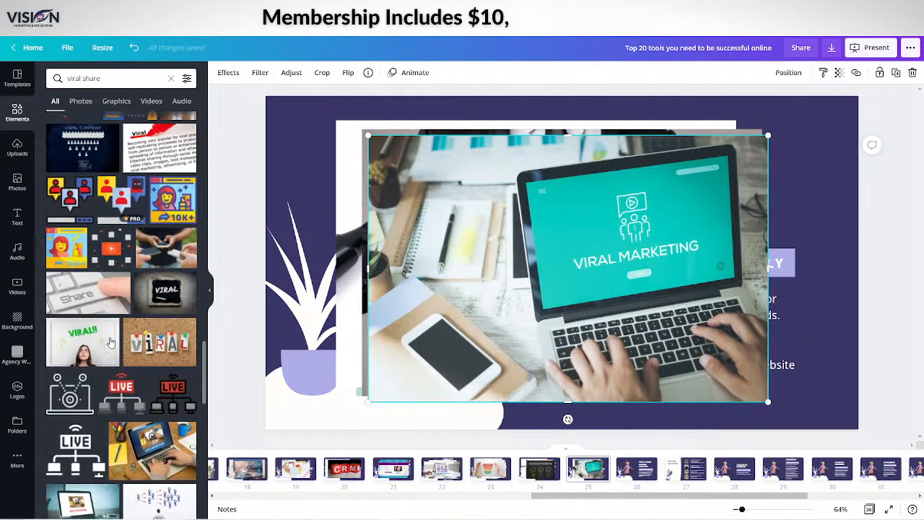
scroll(91, 259, down, 5)
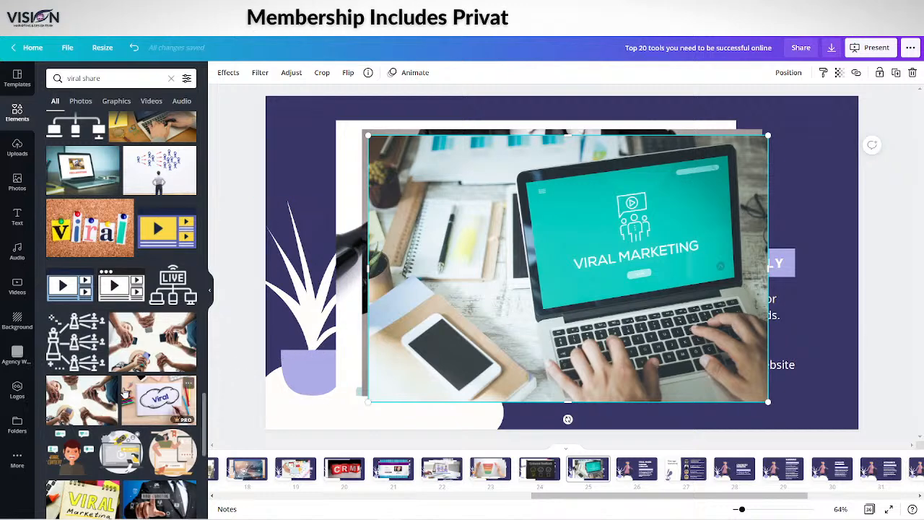
scroll(116, 392, down, 3)
scroll(115, 389, down, 1)
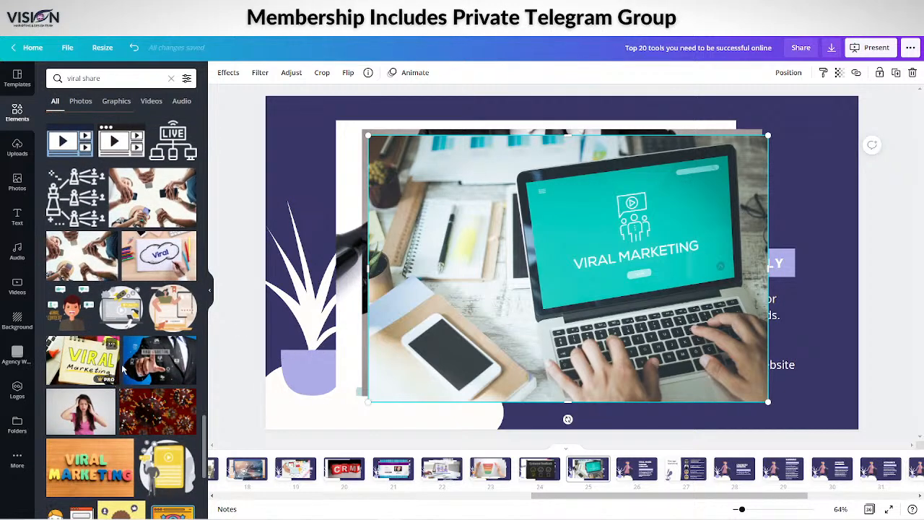
click(114, 316)
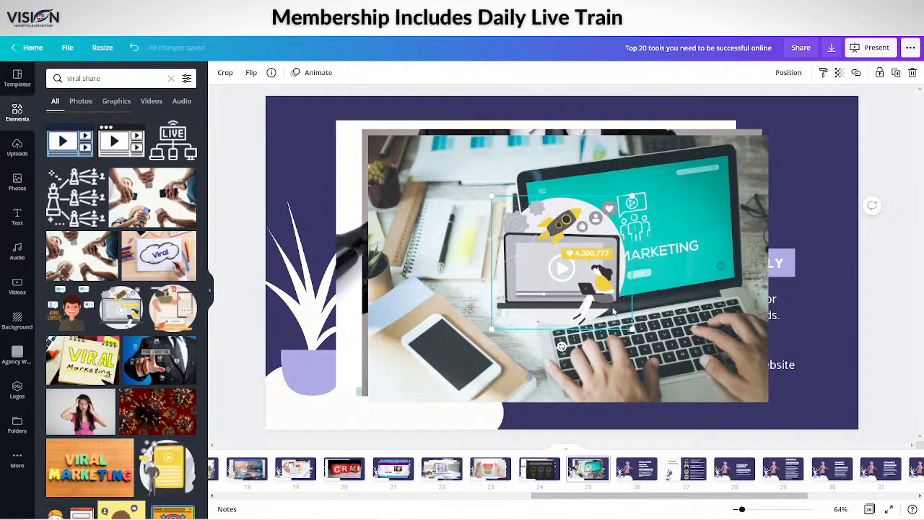
drag(483, 278, 358, 251)
Add the "Viral Content" phone illustration below the rocket graphic, plus the illustration of a man surrounded by likes and contacts
scroll(99, 419, down, 5)
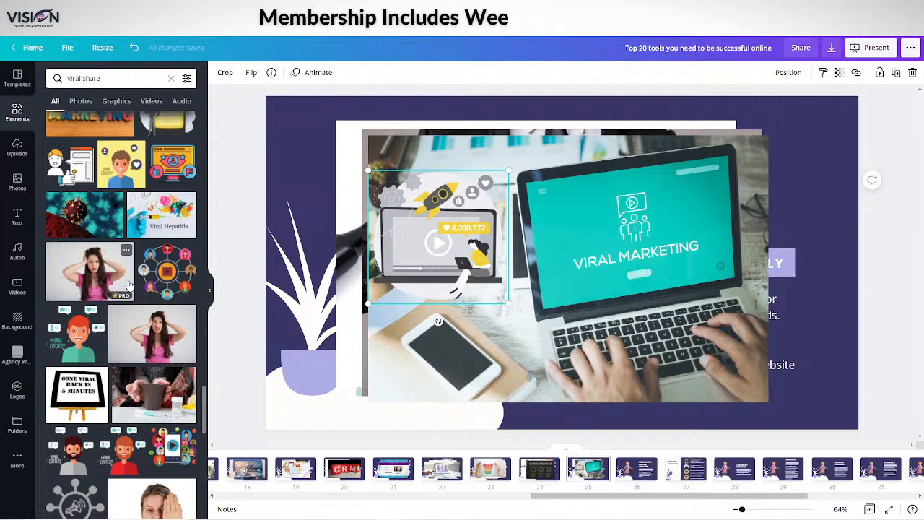
scroll(129, 285, up, 1)
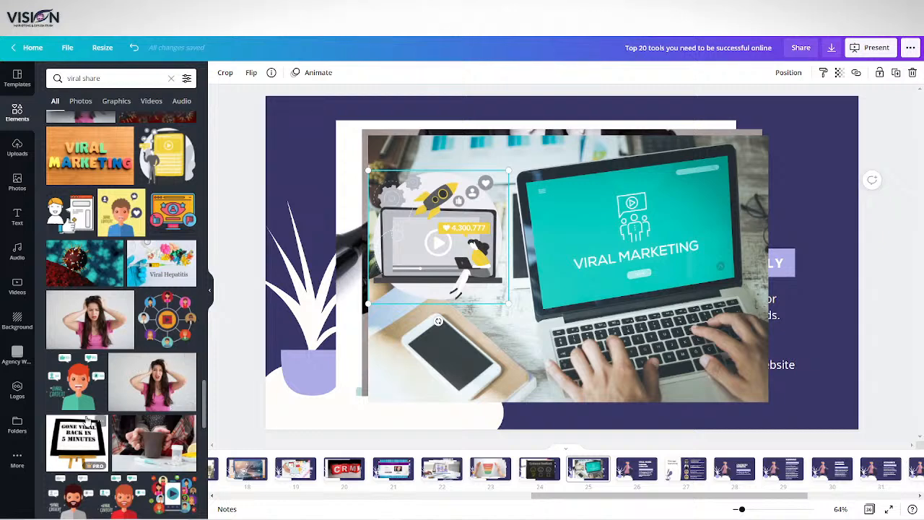
scroll(121, 399, down, 5)
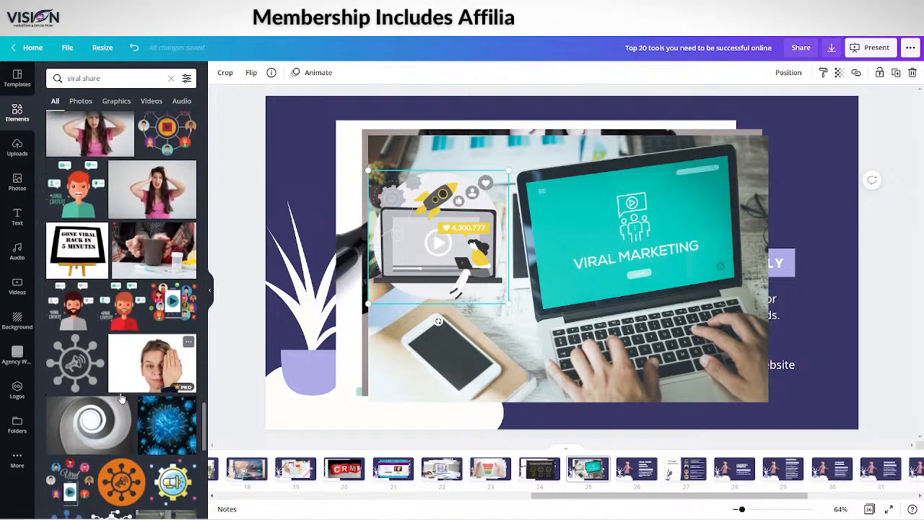
click(173, 302)
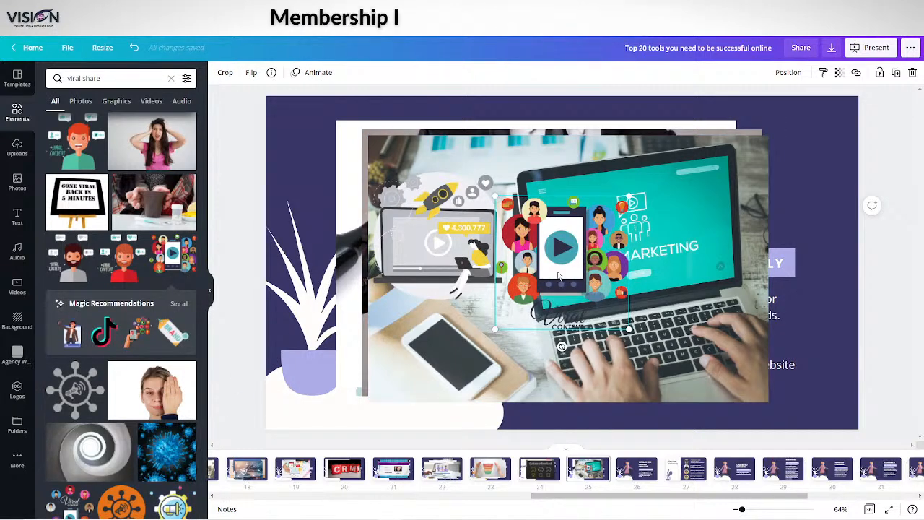
drag(559, 277, 431, 342)
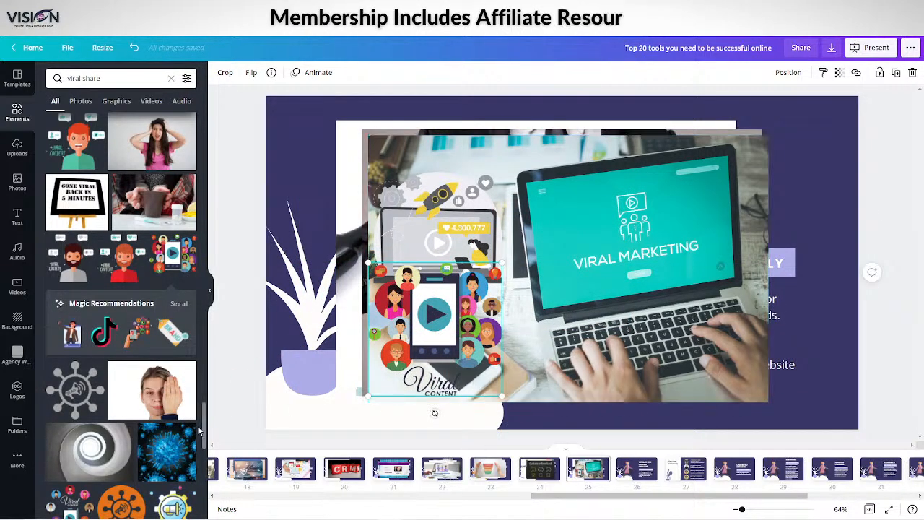
scroll(108, 409, down, 5)
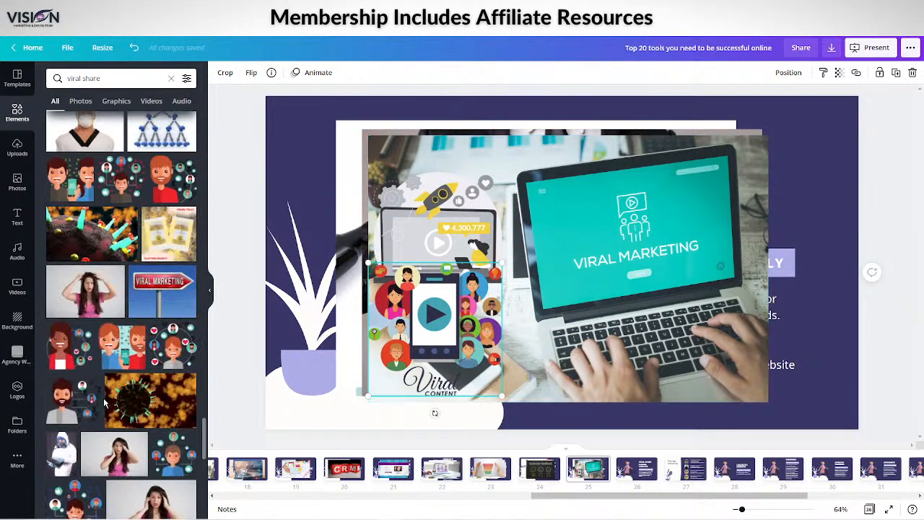
click(112, 173)
Add the illustration of a bearded man with a "Viral Content" board and the photo of a hand holding a Viral Marketing smartphone
scroll(108, 396, down, 5)
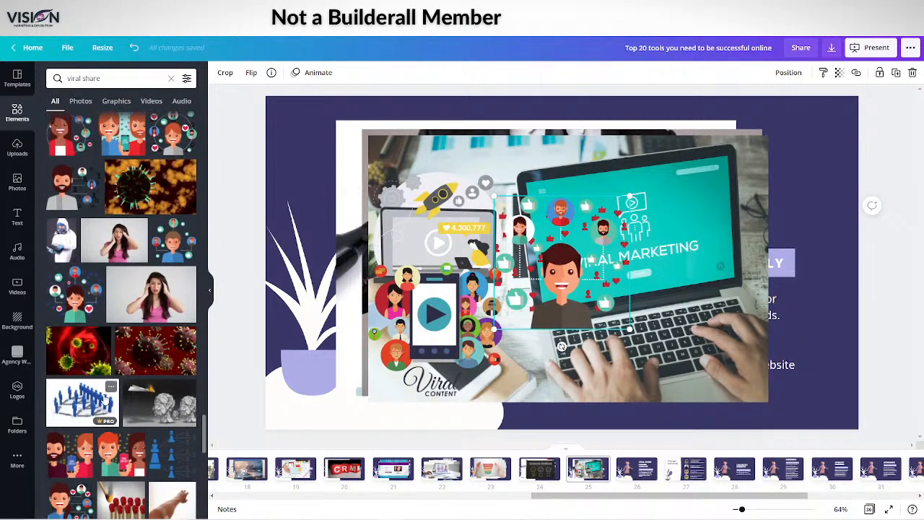
scroll(107, 401, down, 5)
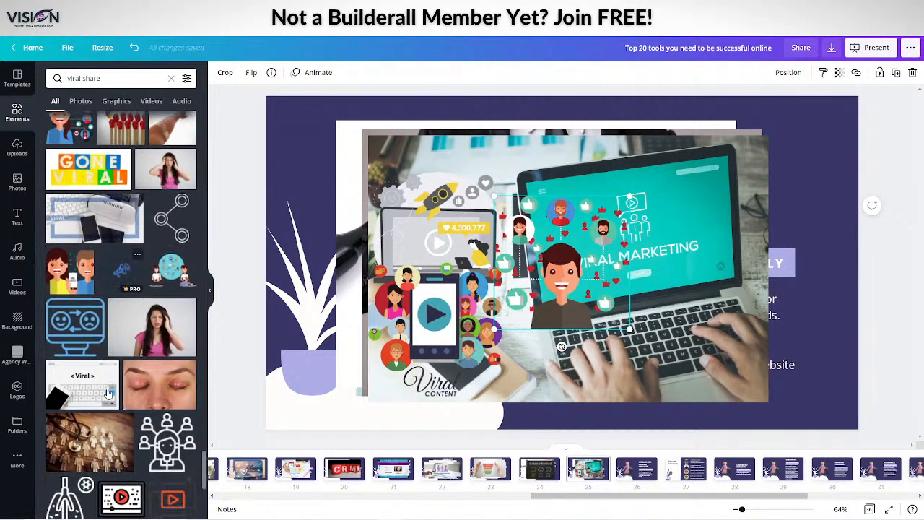
scroll(87, 303, up, 1)
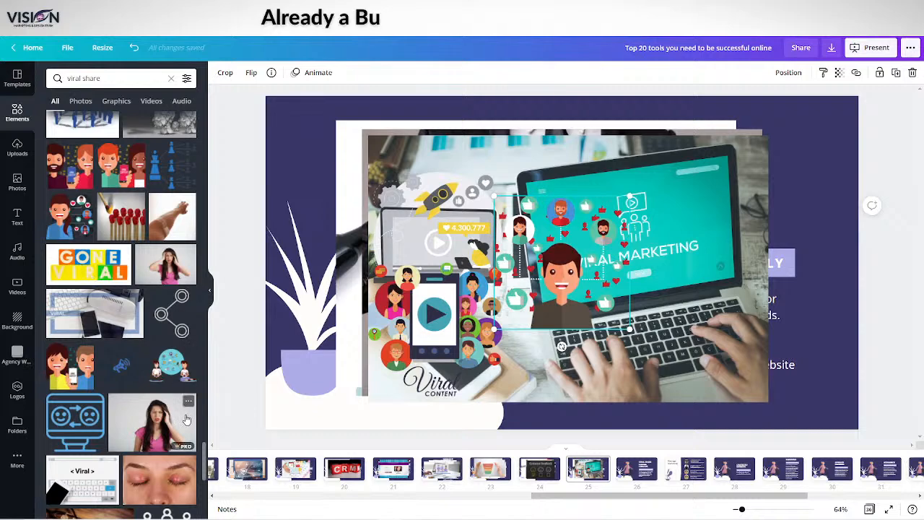
scroll(181, 417, down, 10)
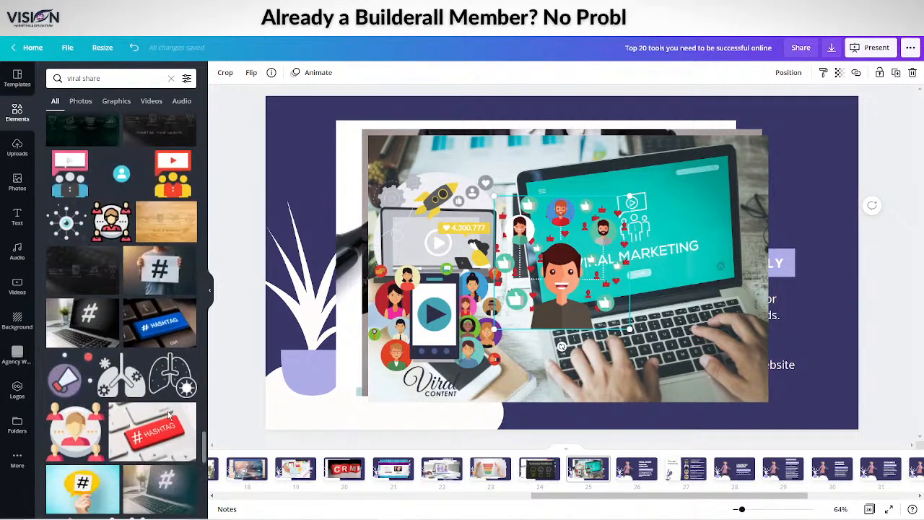
scroll(169, 415, down, 8)
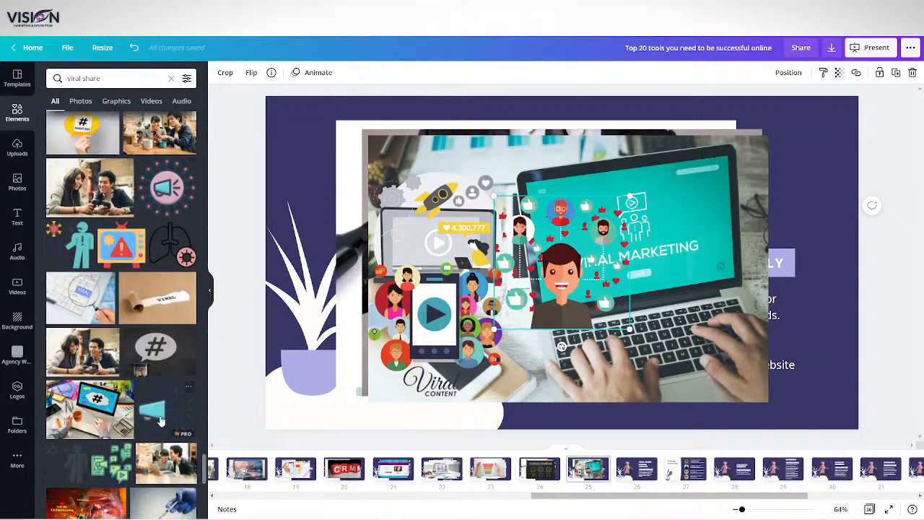
scroll(155, 425, down, 8)
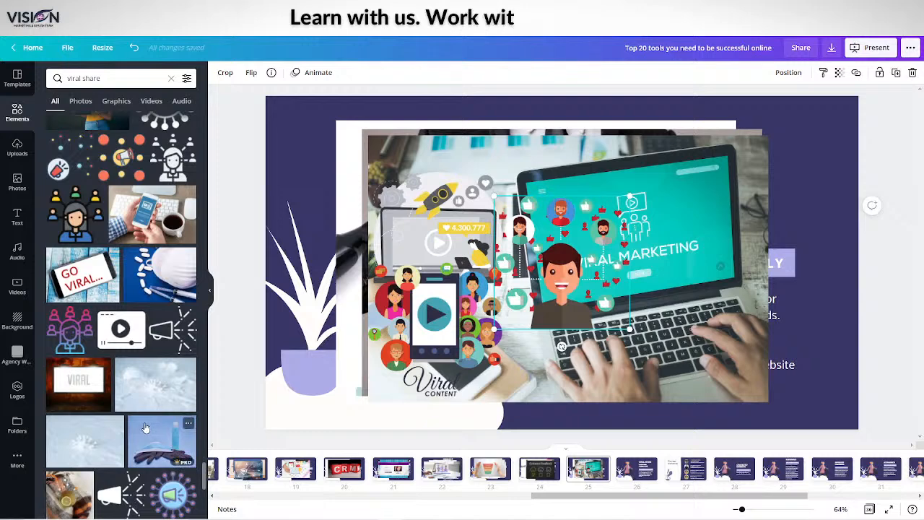
scroll(145, 429, down, 2)
scroll(135, 428, up, 1)
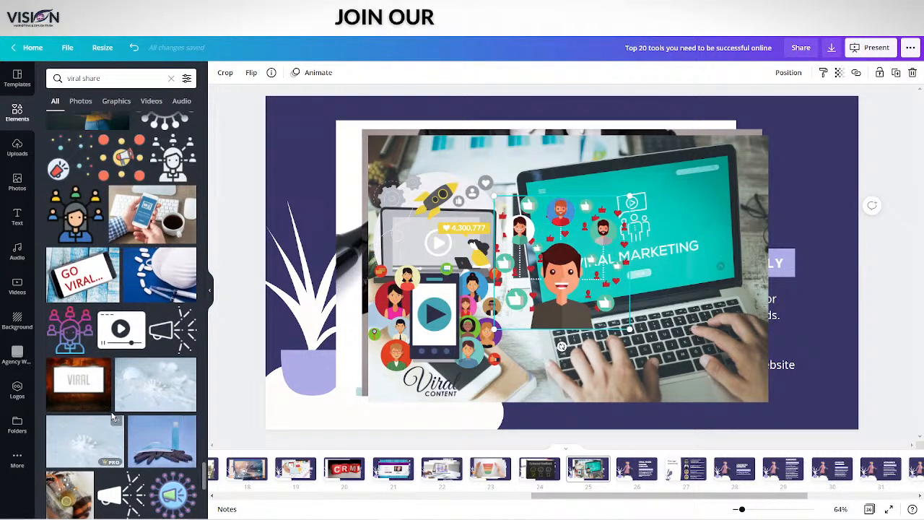
scroll(100, 410, down, 10)
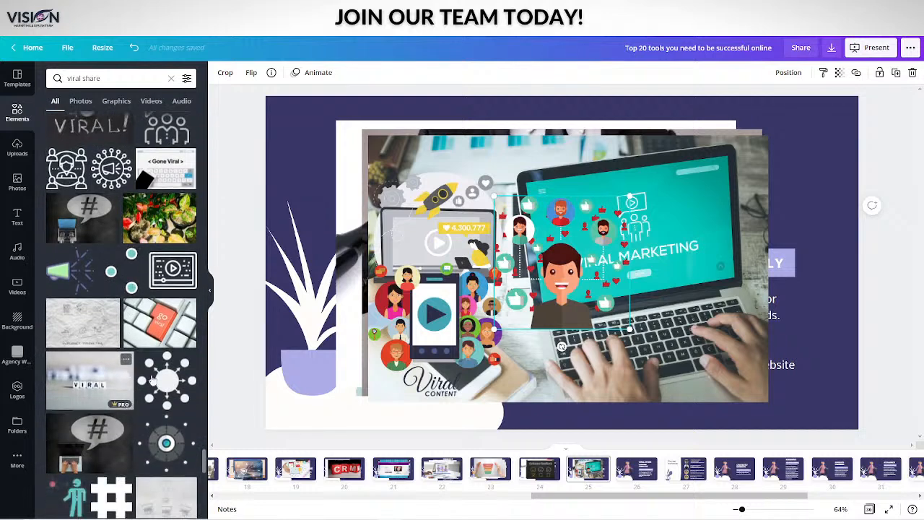
scroll(143, 407, down, 10)
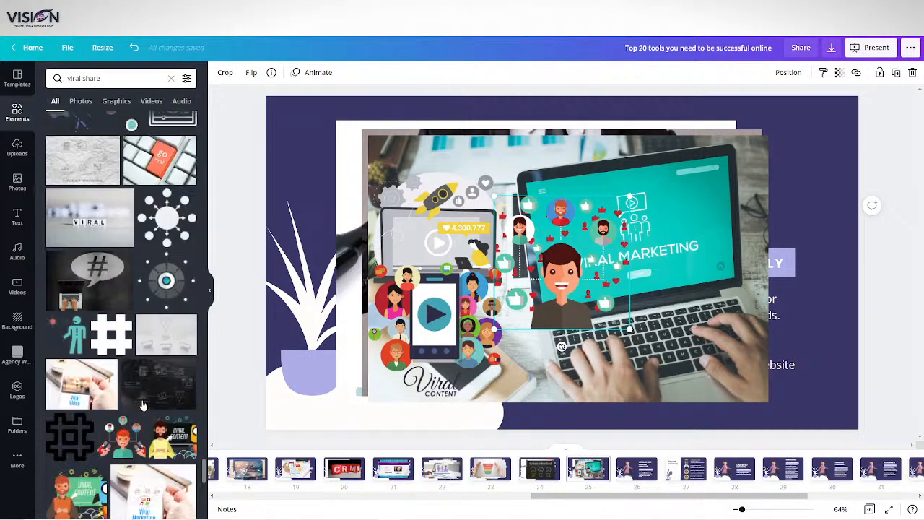
scroll(143, 406, down, 5)
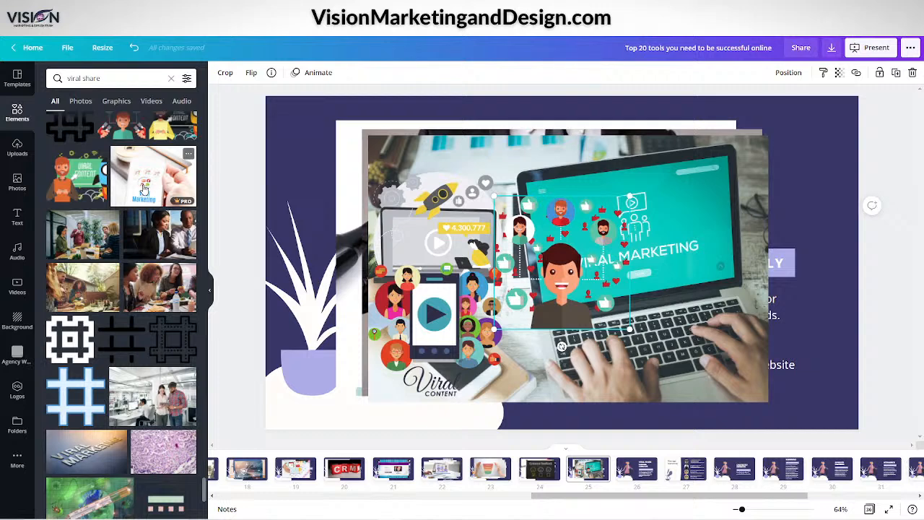
click(71, 166)
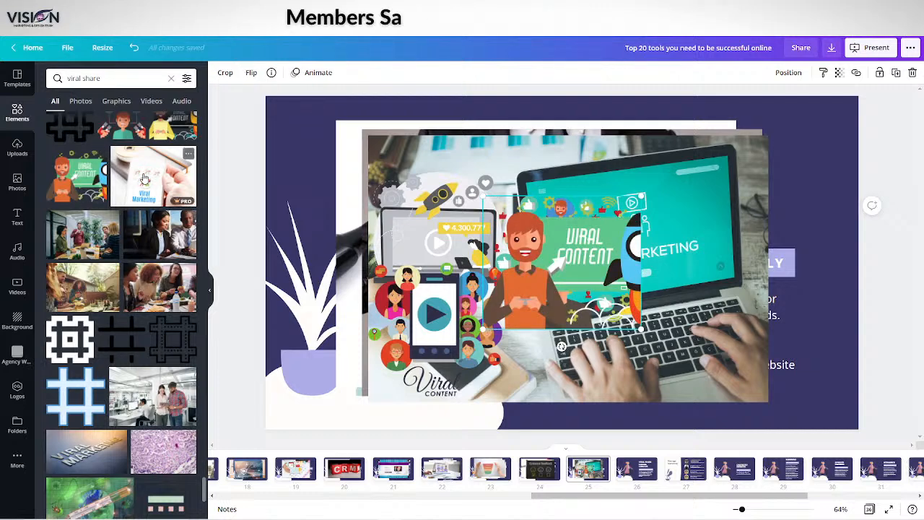
drag(144, 178, 448, 302)
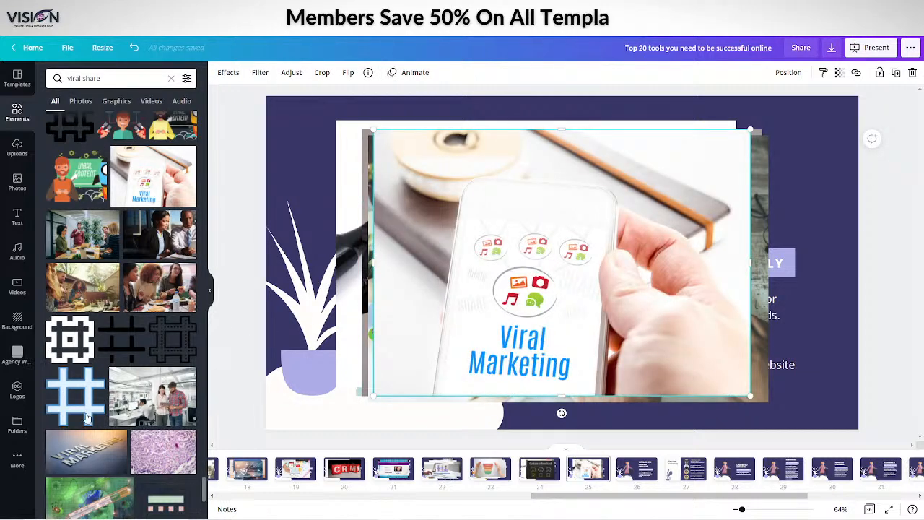
Look through the remaining viral share results and view the next Viral Share Funnel Creator slide
scroll(102, 408, down, 5)
scroll(102, 409, down, 1)
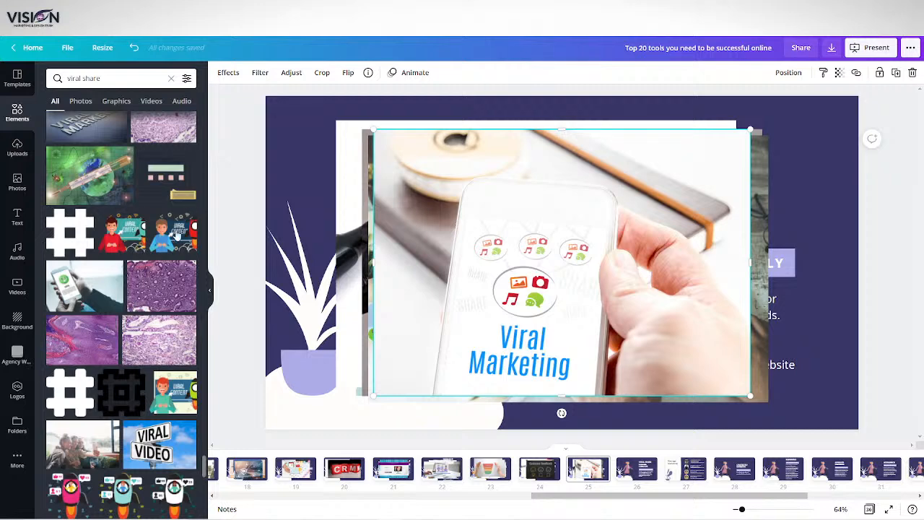
scroll(104, 438, down, 7)
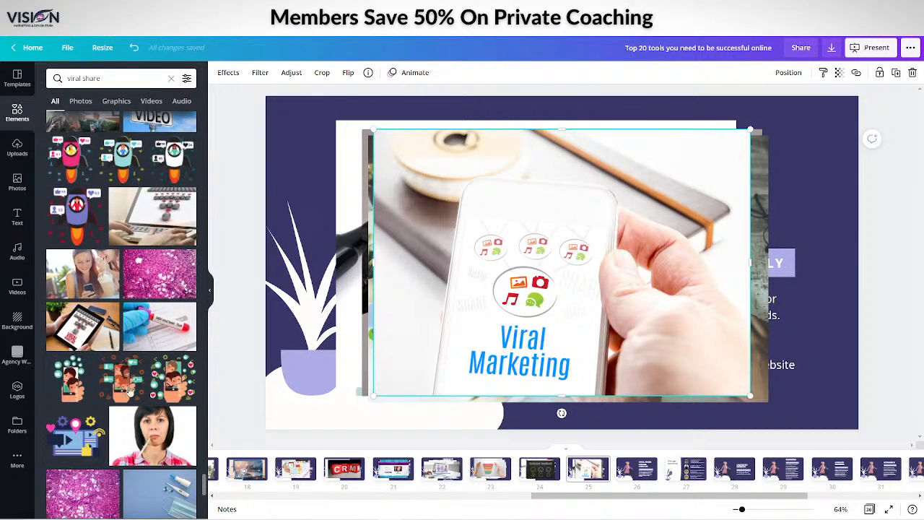
scroll(132, 408, down, 8)
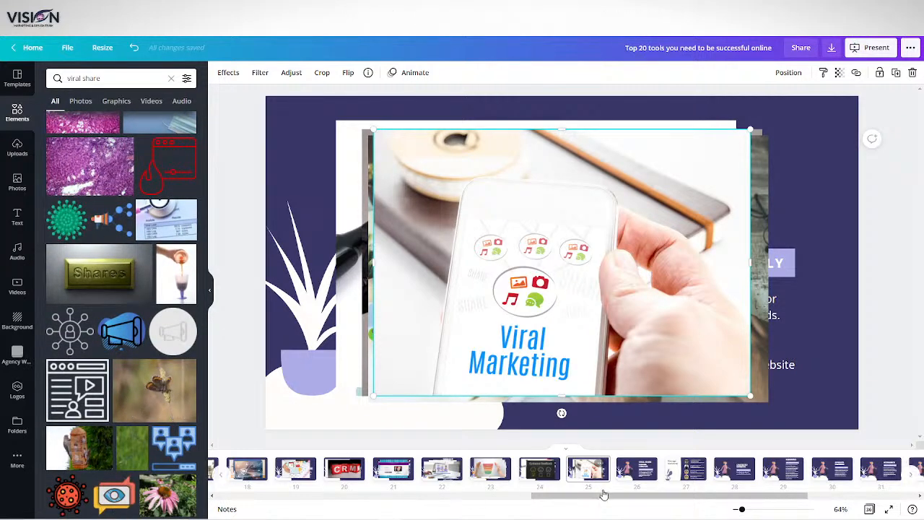
drag(603, 494, 632, 495)
click(552, 471)
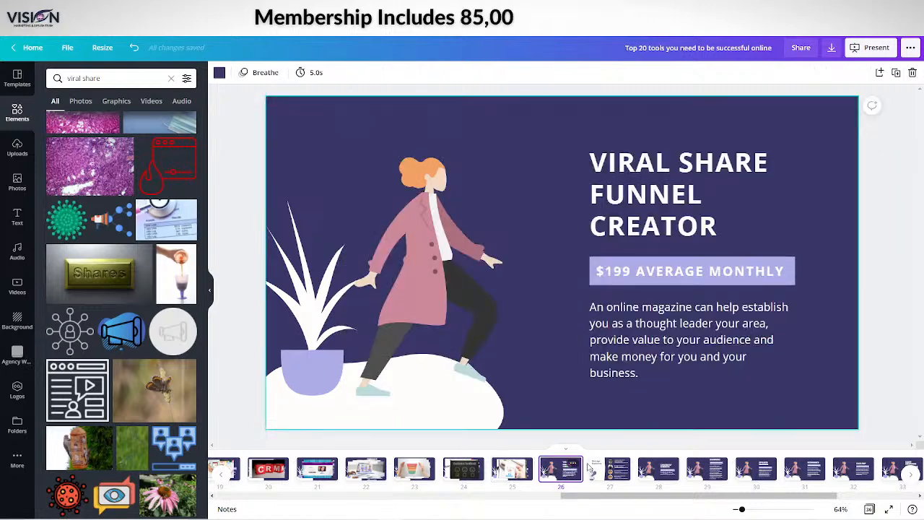
Move the stacked viral marketing images on slide 25 to the left to uncover the slide's heading and description
click(502, 478)
click(618, 190)
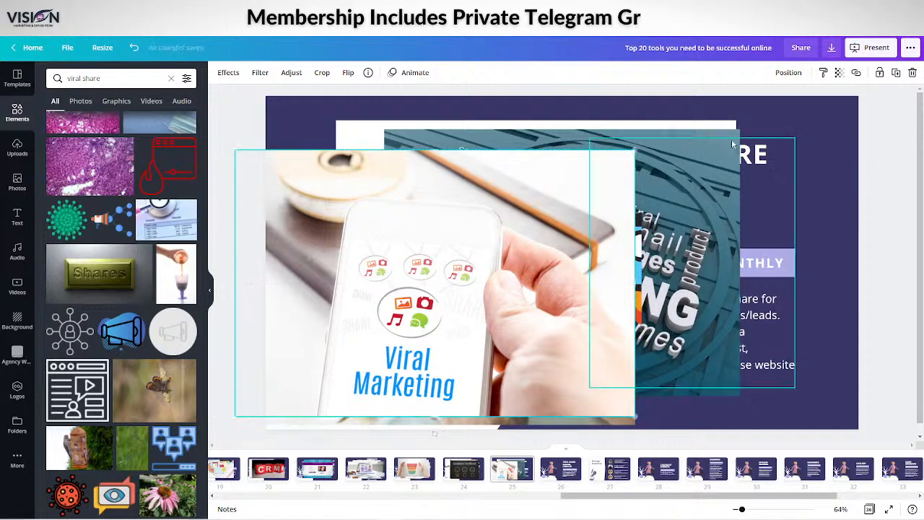
drag(717, 145, 604, 183)
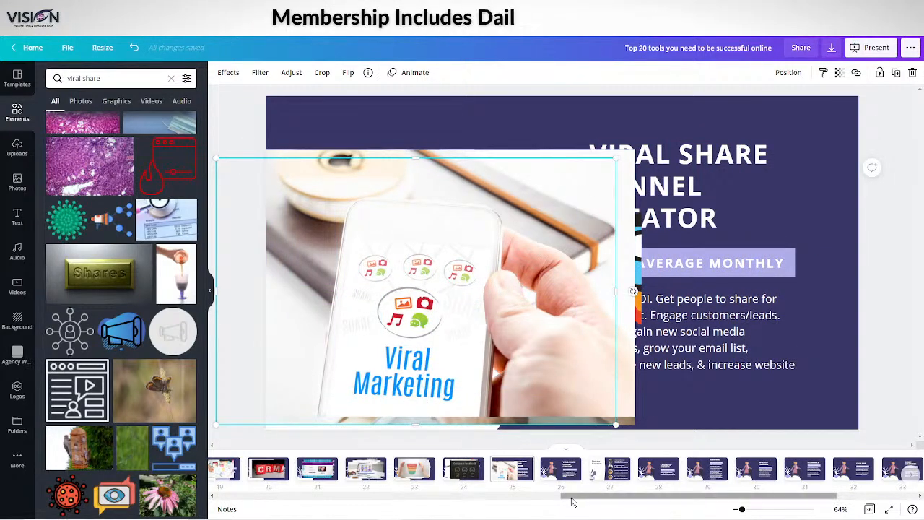
Compare slide 25 with the second Viral Share Funnel Creator slide and the Message Marketing slide that follows it
drag(573, 501, 599, 498)
click(845, 402)
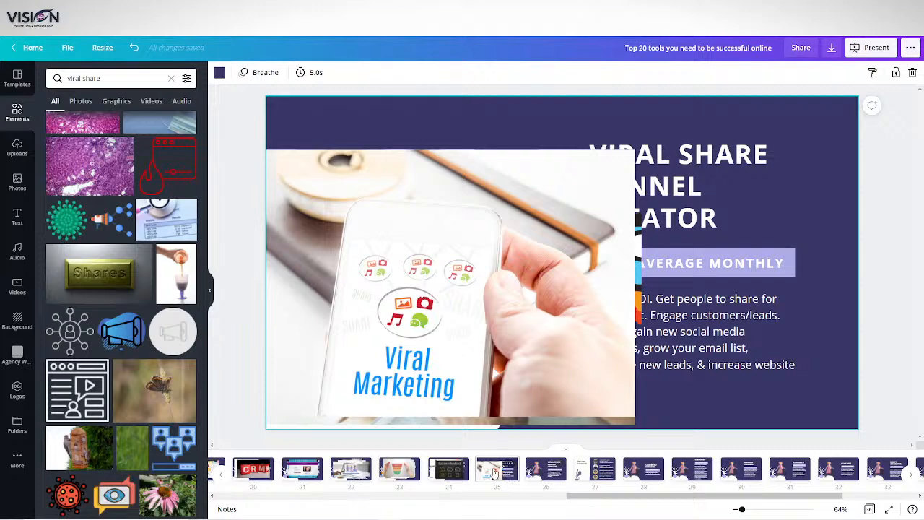
click(549, 470)
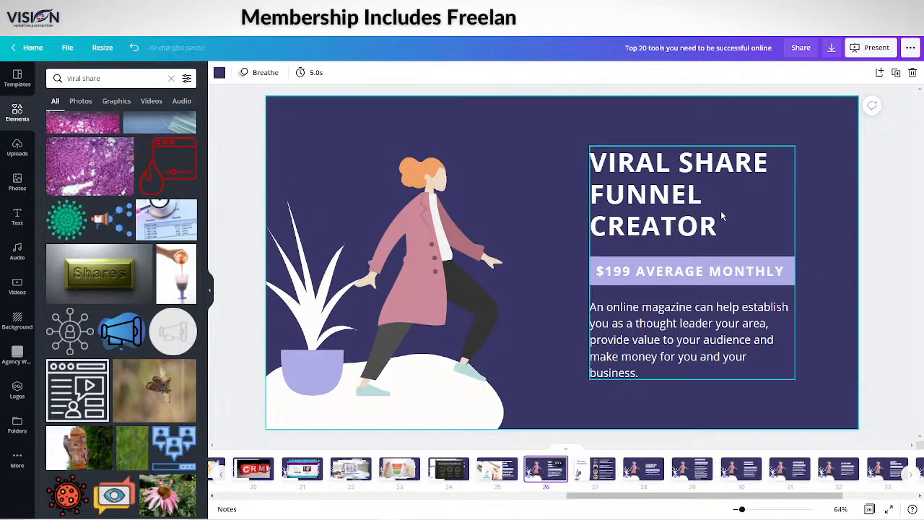
click(583, 471)
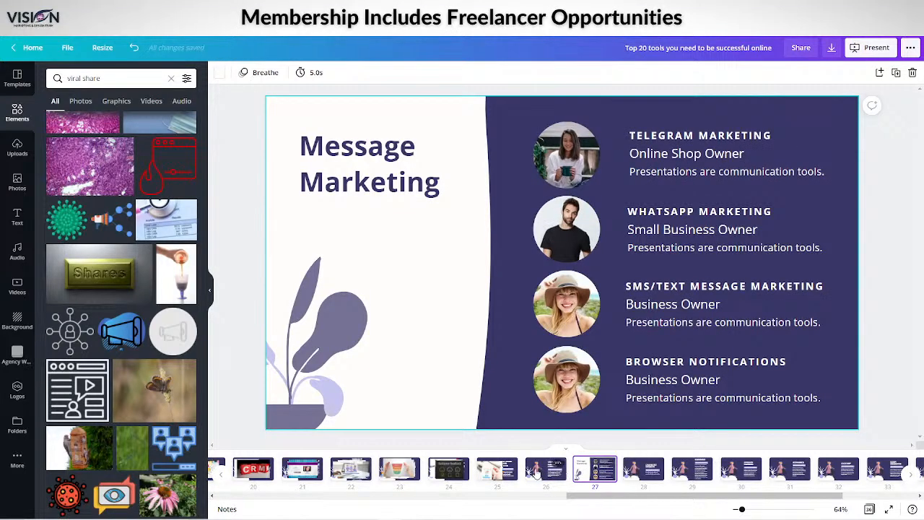
click(550, 464)
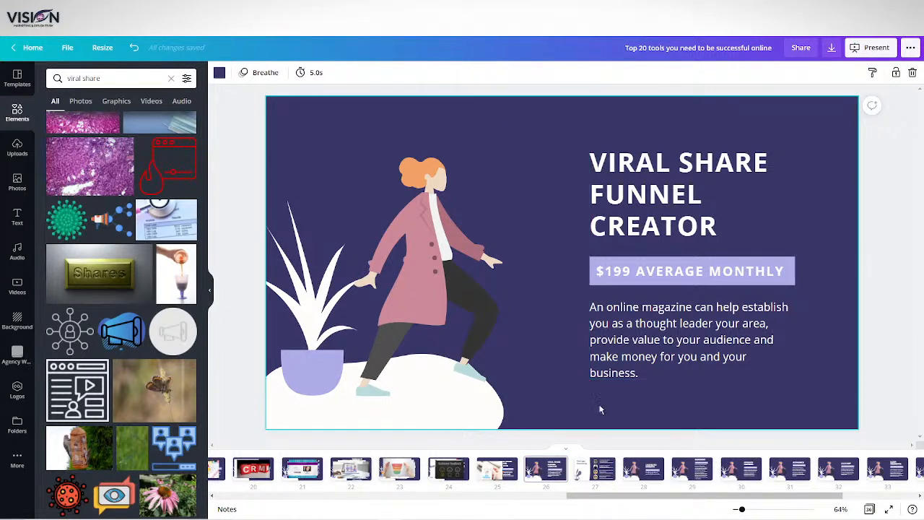
Undo the accidental background removal and delete the entire redundant Viral Share Funnel Creator slide with the online magazine text
click(912, 75)
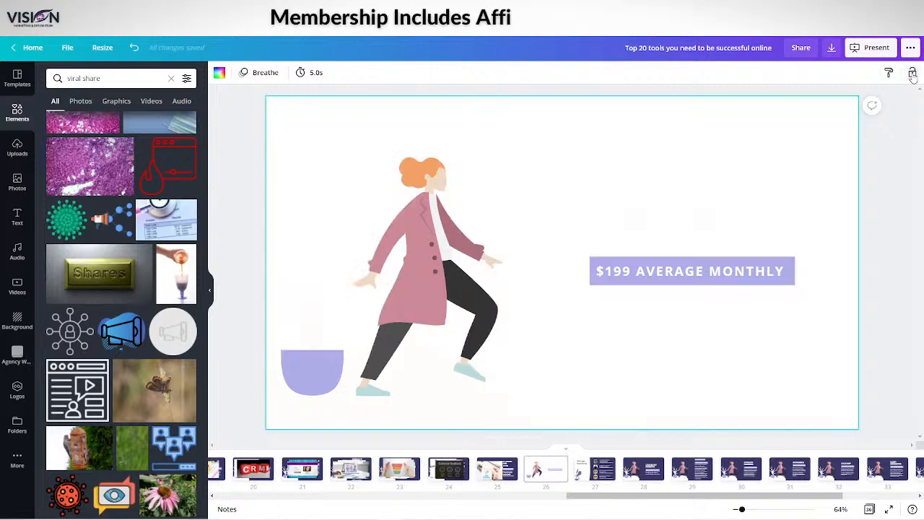
click(134, 48)
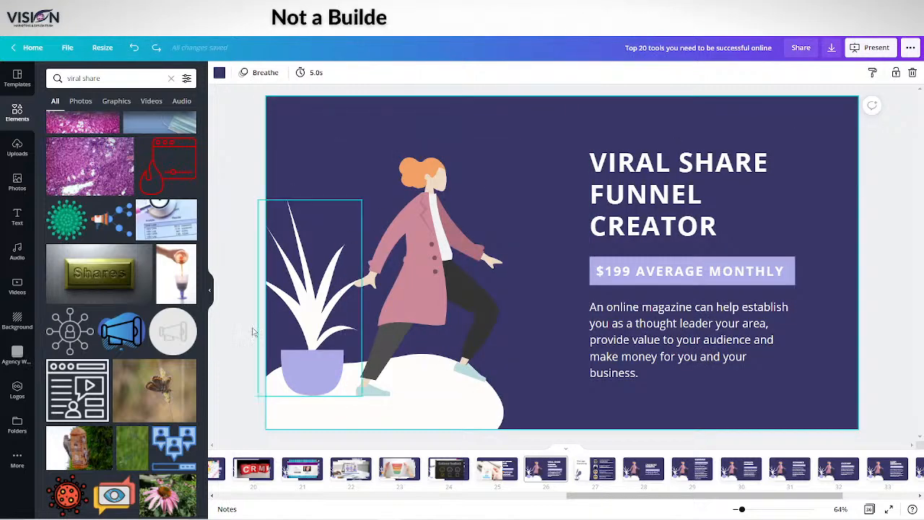
right_click(558, 466)
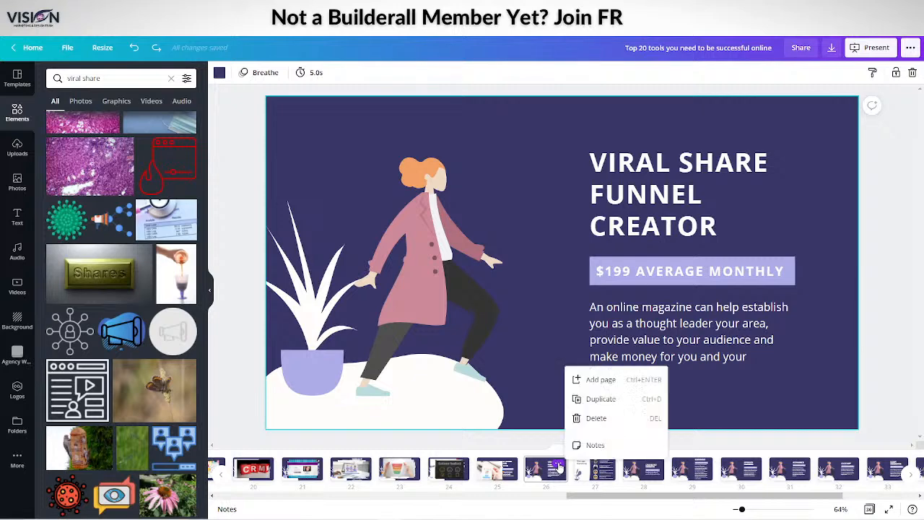
click(592, 417)
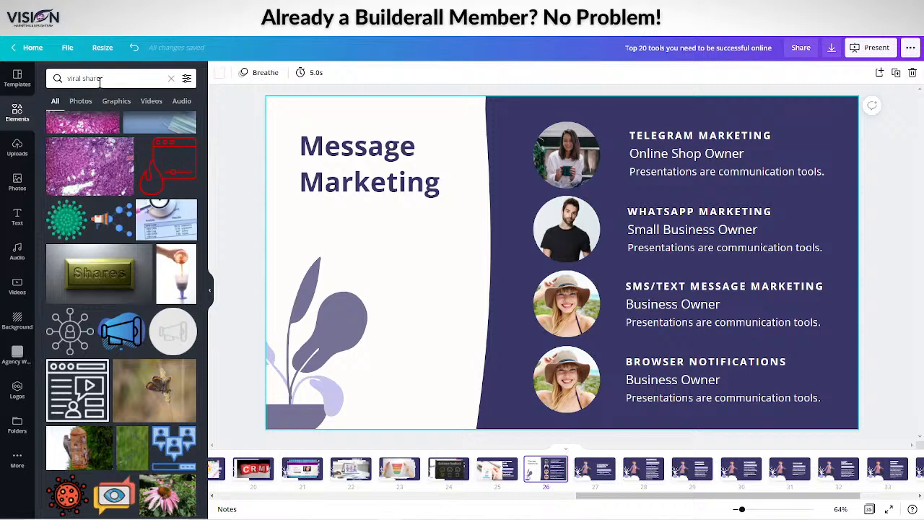
Search the elements library for "message marketing" for the Message Marketing slide
click(48, 78)
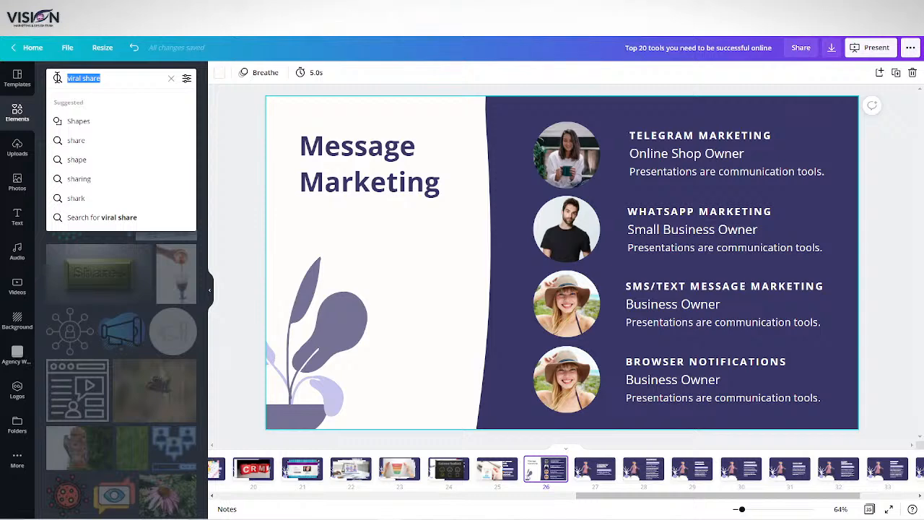
text(message market)
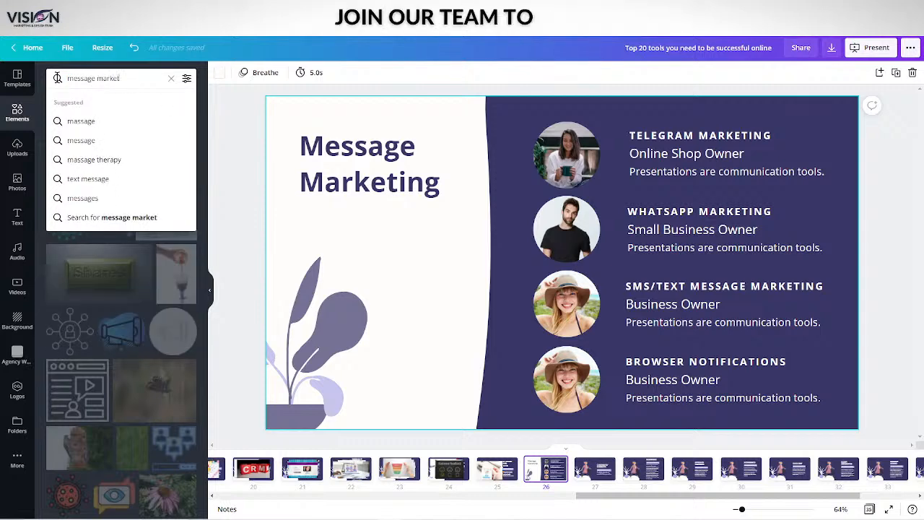
text(ing)
key(Return)
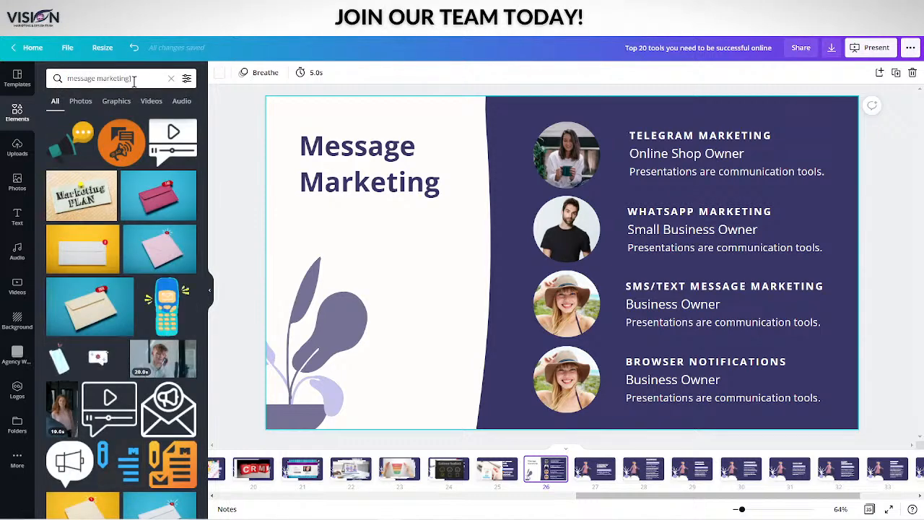
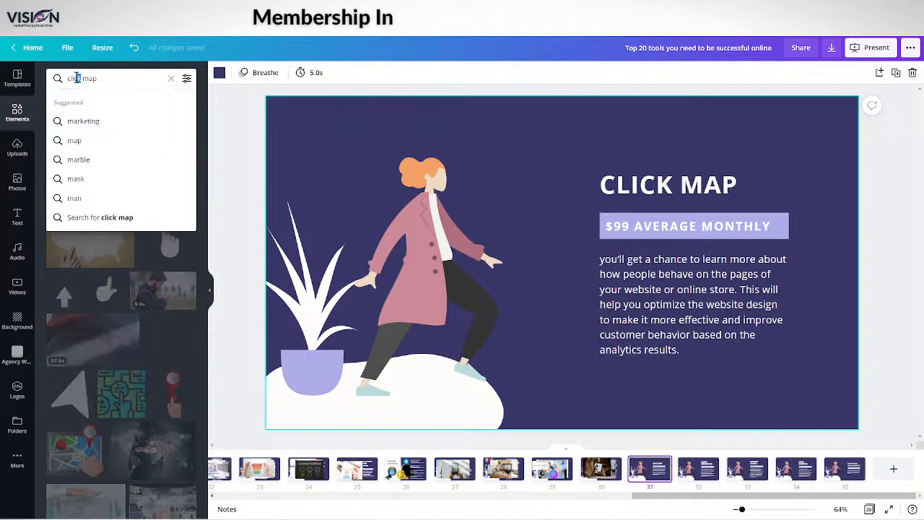
Change the elements search from "click map" to "heat map" for the Click Map slide
double_click(81, 78)
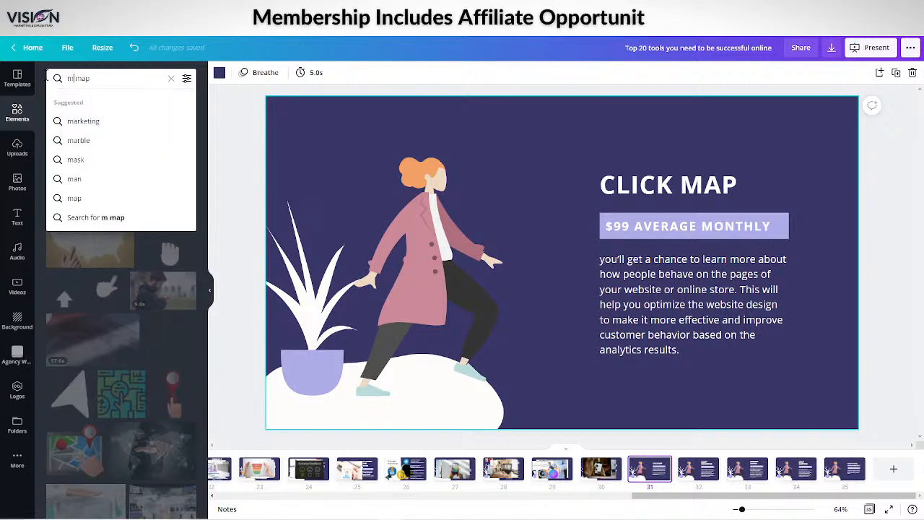
key(BackSpace)
text(heat)
key(Return)
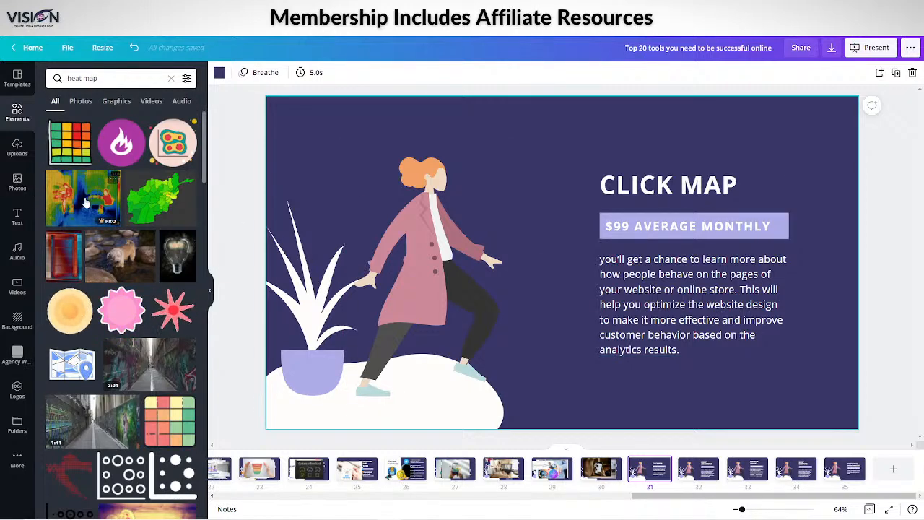
Add the thermal camera picture of two people to the Click Map slide, shrink it, and place it over the woman's head
click(64, 199)
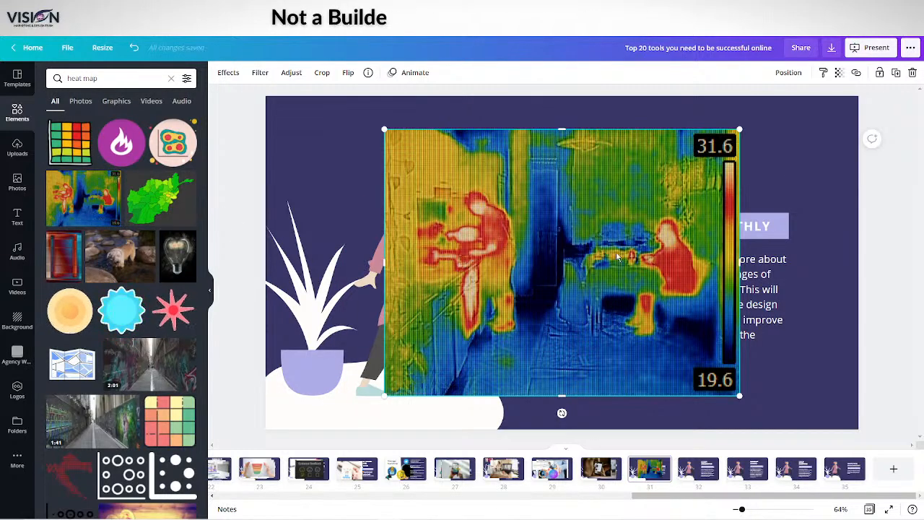
drag(597, 239, 498, 238)
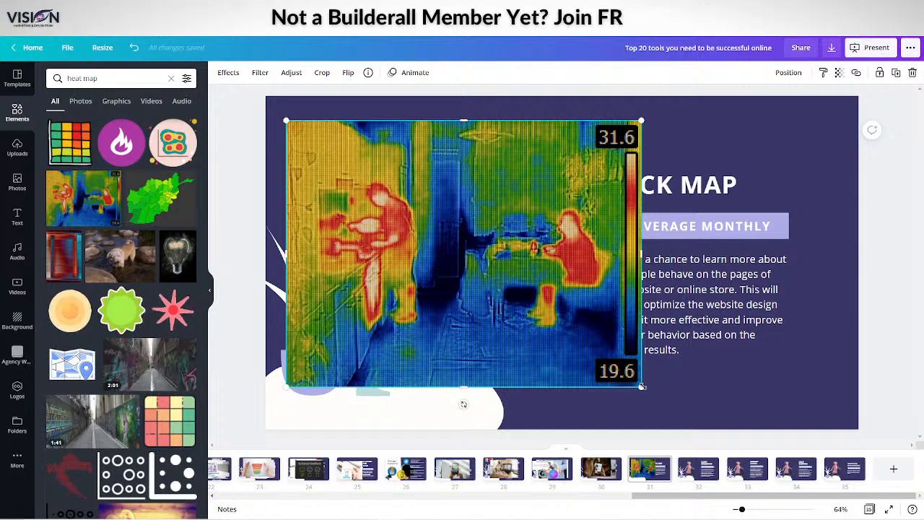
drag(642, 387, 423, 219)
mouse_move(363, 181)
mouse_down()
mouse_move(374, 184)
mouse_move(368, 190)
mouse_up()
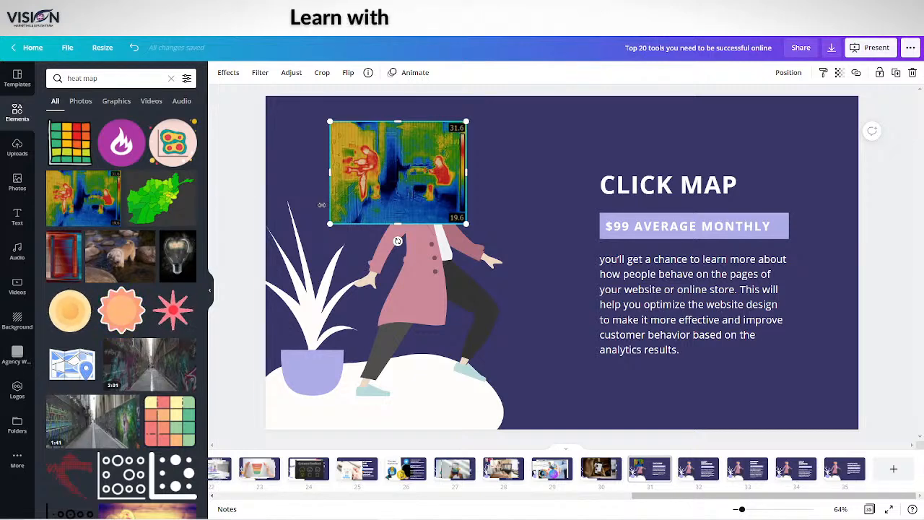
scroll(123, 280, down, 5)
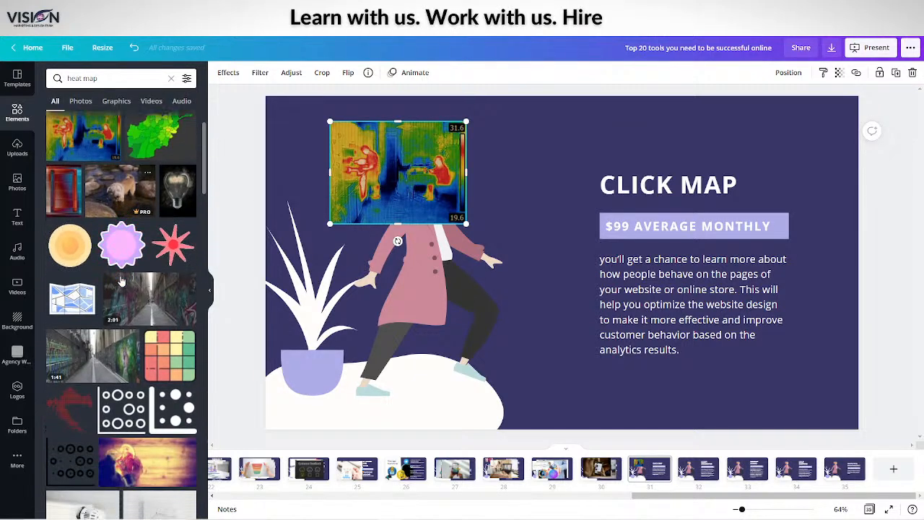
scroll(123, 280, down, 10)
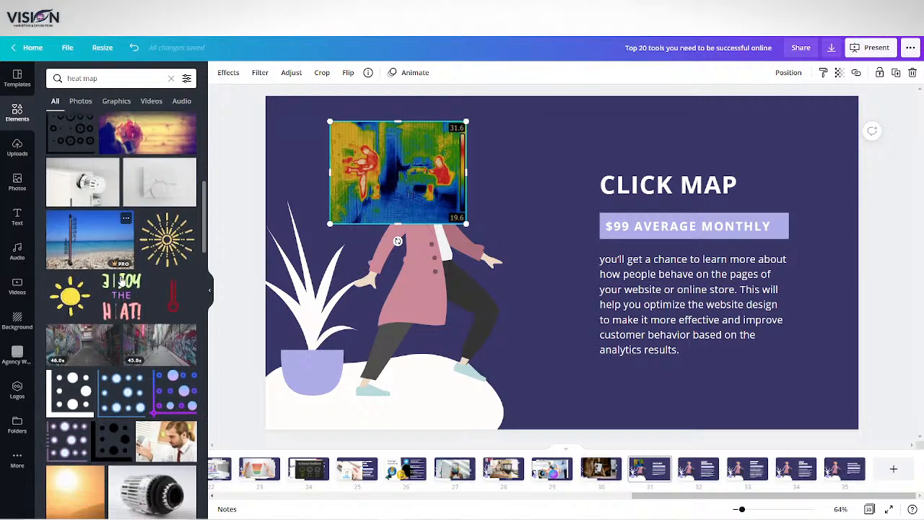
scroll(121, 280, down, 3)
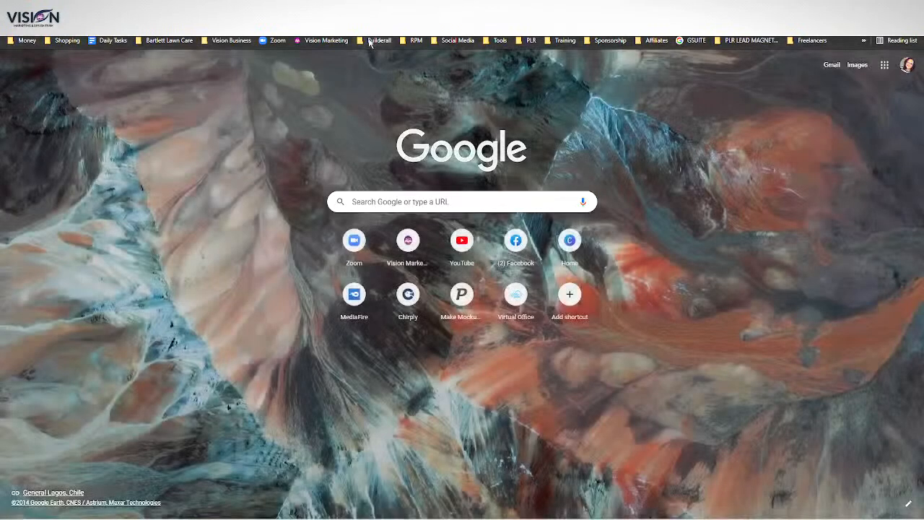
Switch to Builderall in the browser, launch the New - Clickmap app, and open the click map for visionmarketinganddesign.com
click(379, 39)
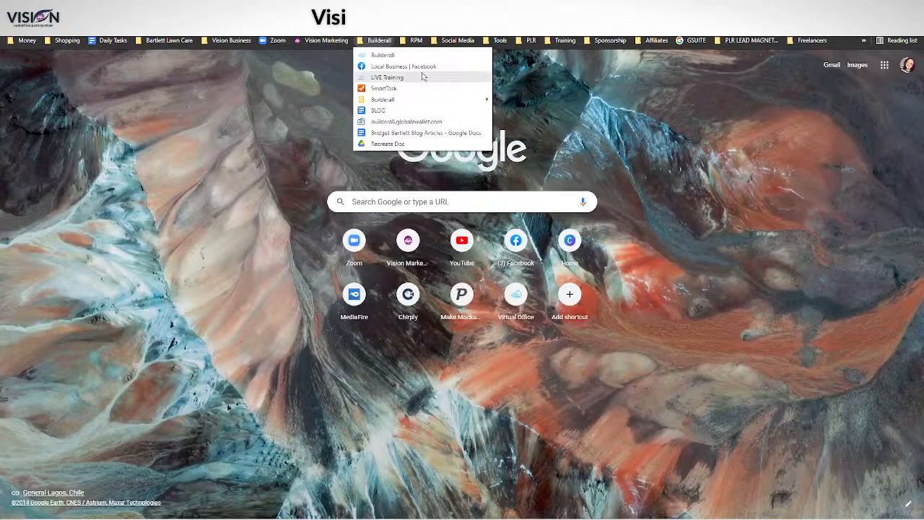
click(378, 55)
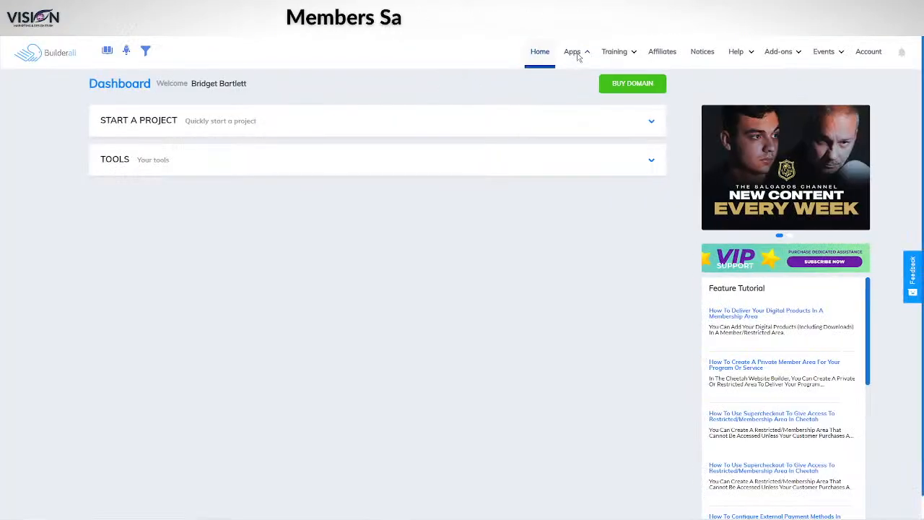
mouse_move(582, 55)
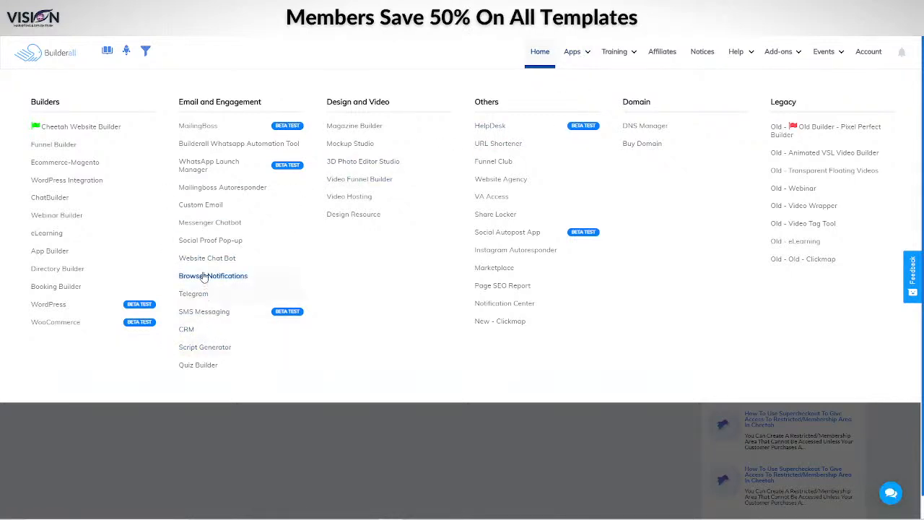
click(509, 323)
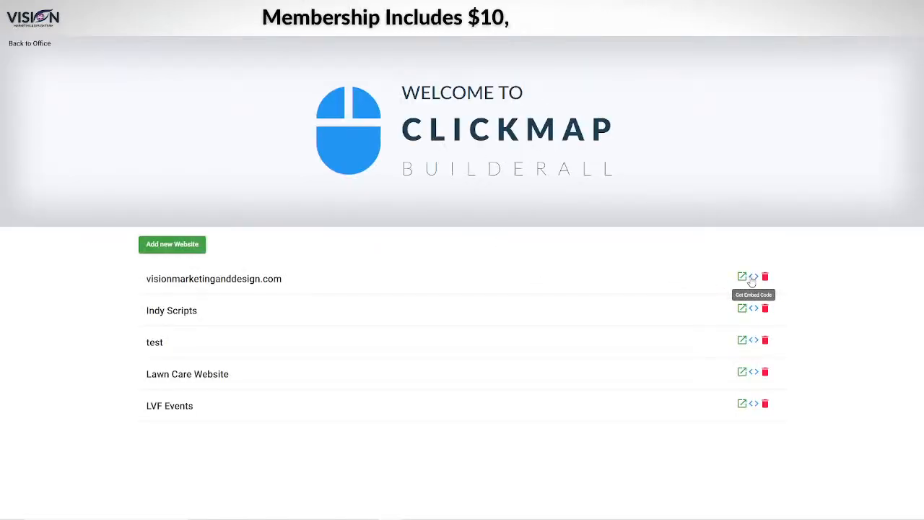
click(741, 277)
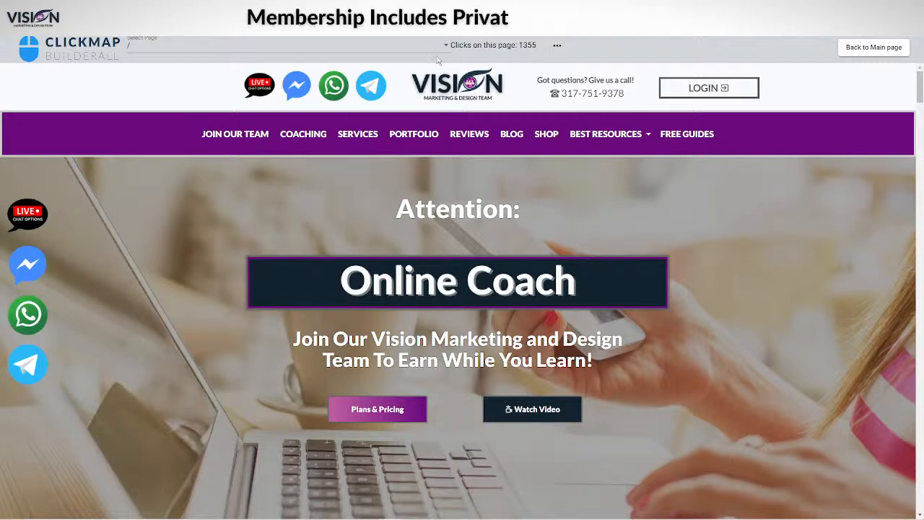
Look through the list of tracked website pages in Clickmap for one with a suitable heat map
click(211, 46)
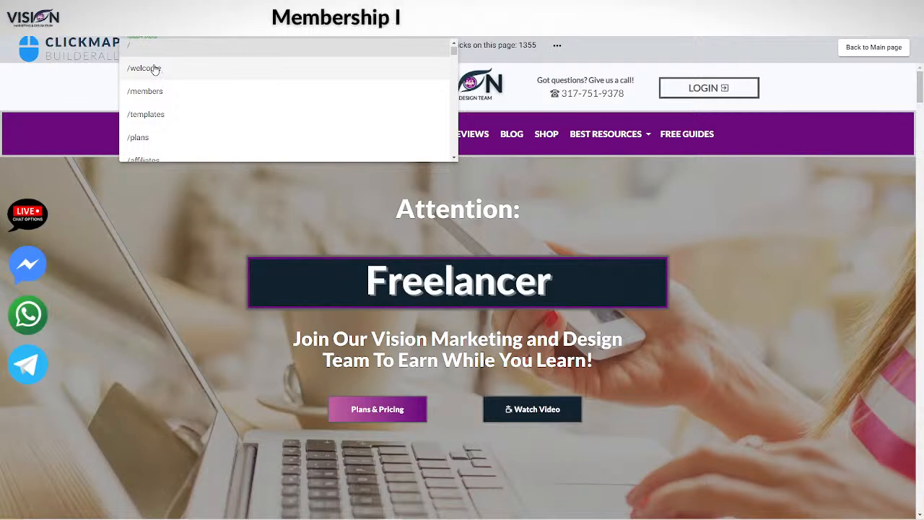
scroll(168, 90, down, 10)
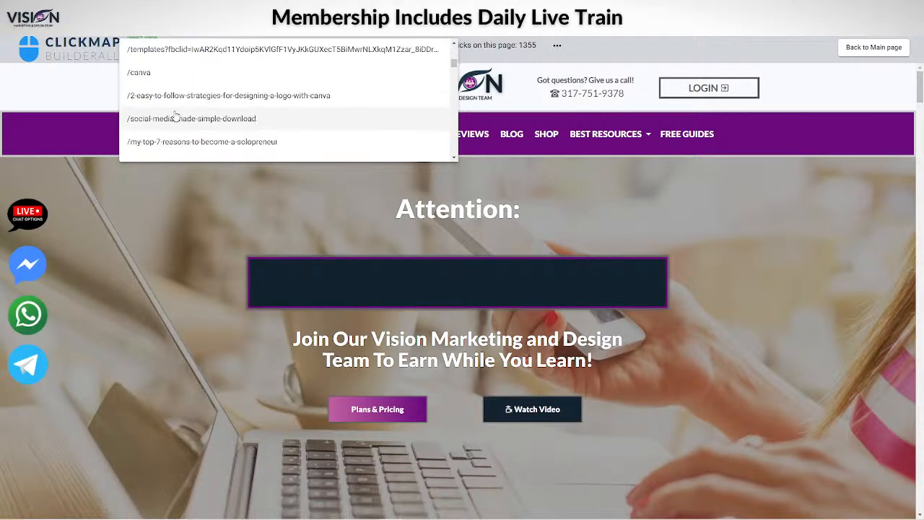
scroll(175, 119, down, 8)
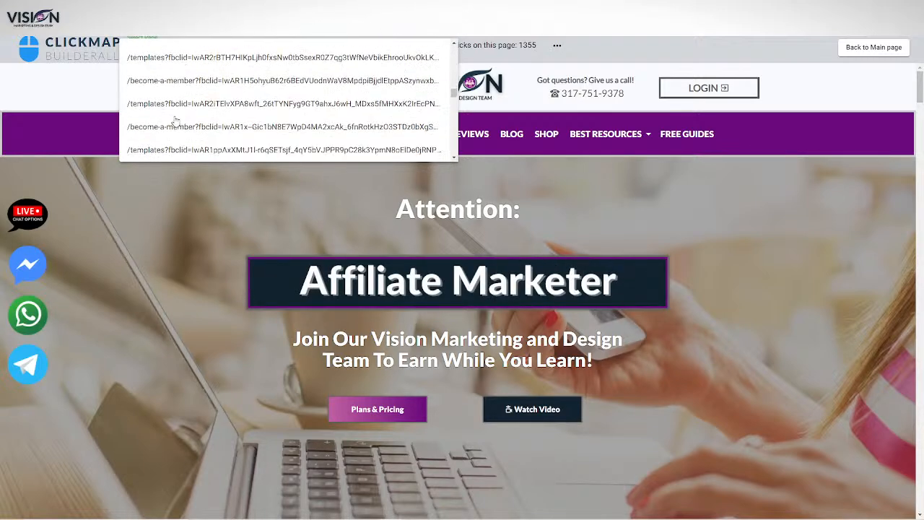
scroll(174, 119, up, 10)
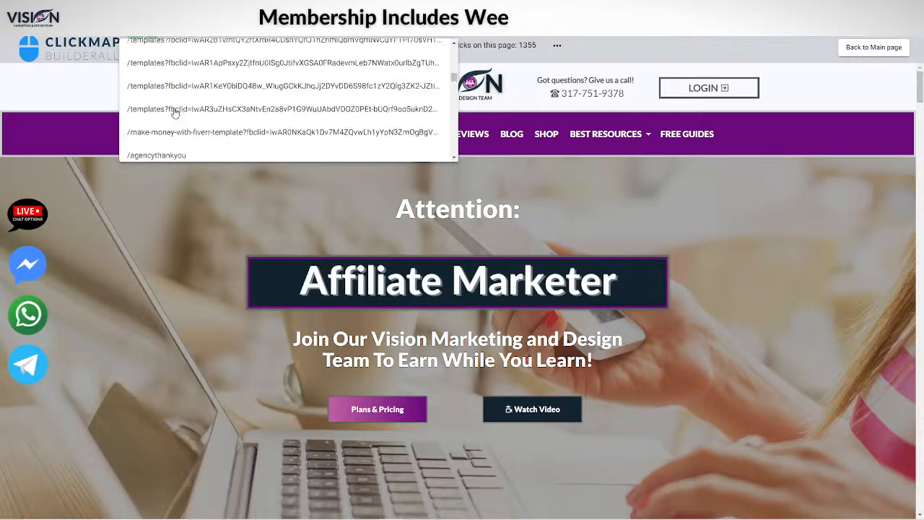
scroll(174, 112, up, 5)
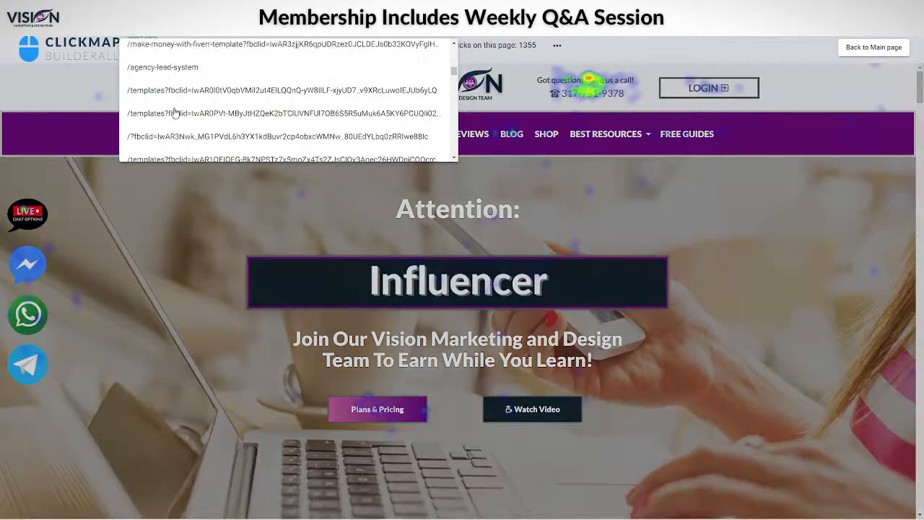
scroll(175, 109, up, 6)
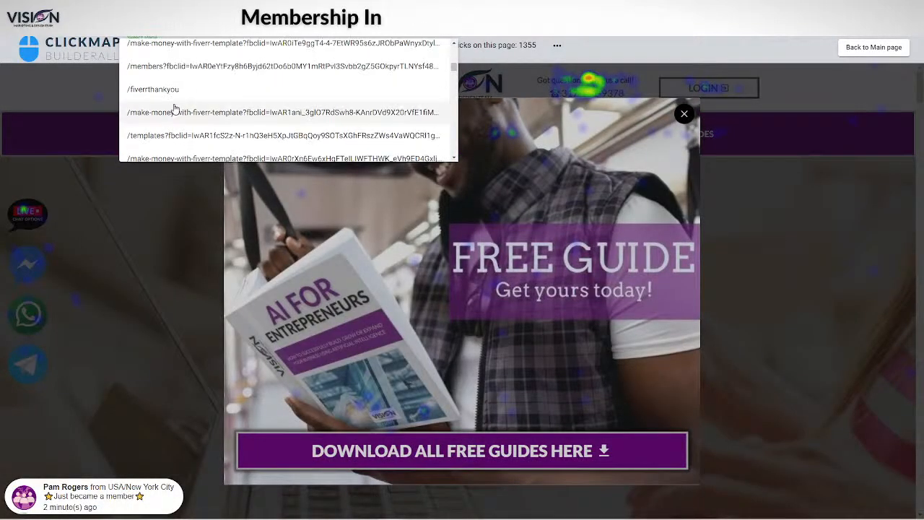
scroll(177, 101, up, 8)
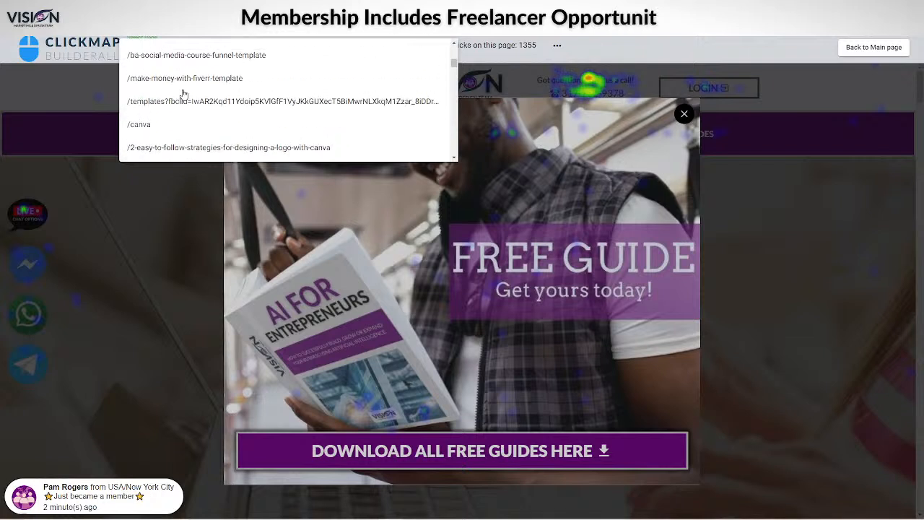
scroll(185, 92, up, 8)
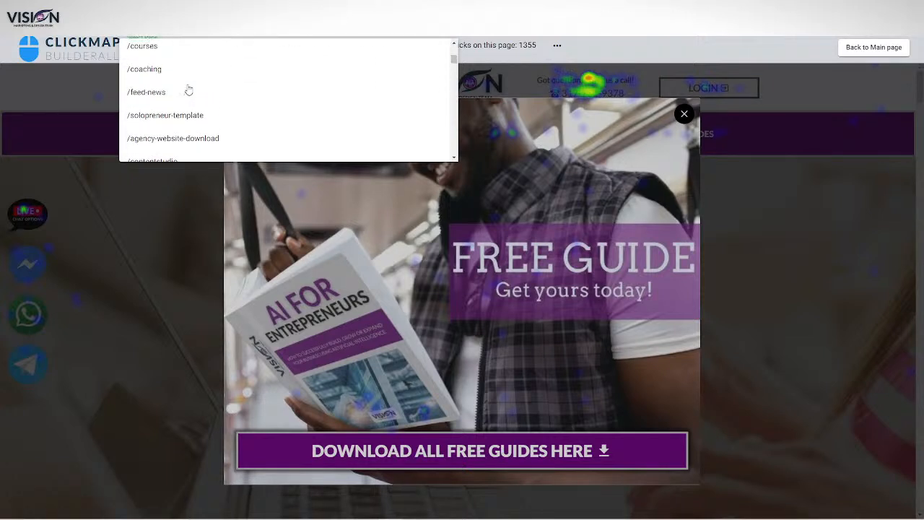
scroll(188, 89, up, 2)
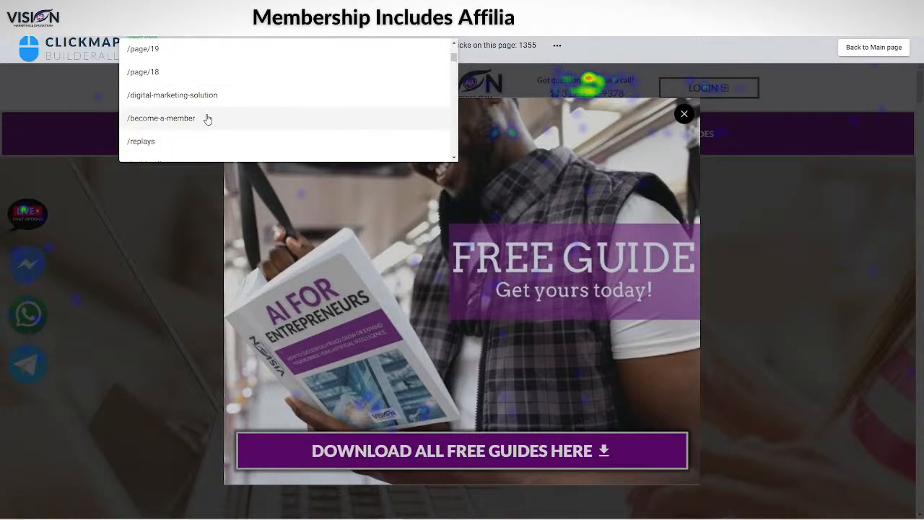
scroll(206, 116, up, 2)
scroll(200, 137, up, 10)
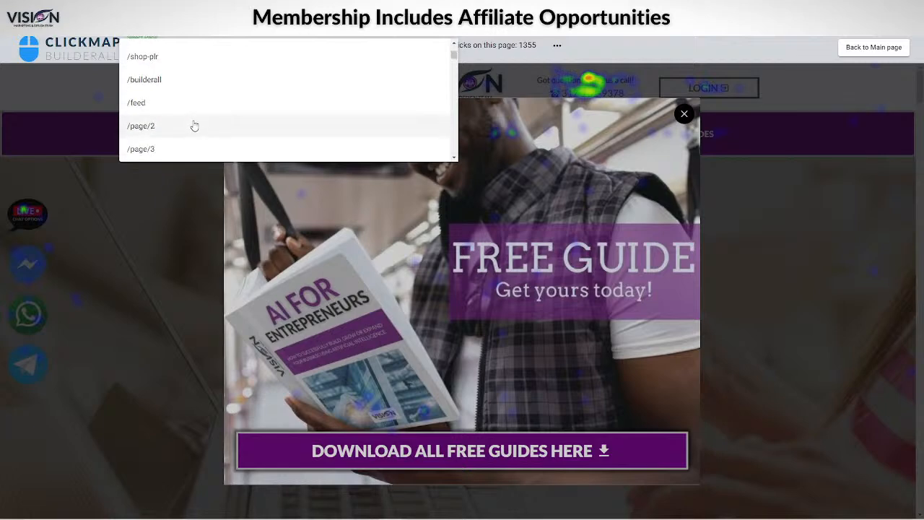
scroll(190, 118, up, 5)
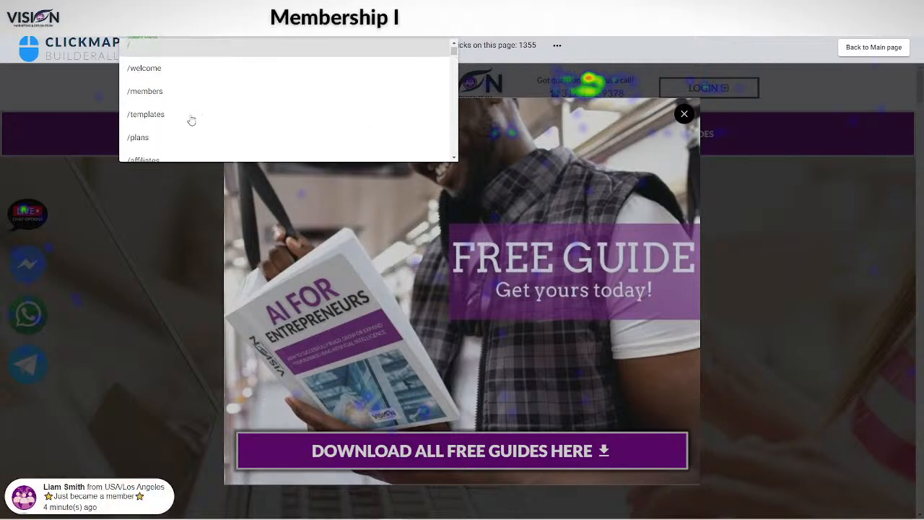
Select the root page "/" and close the Free Guide pop-up to examine the home page's click heat map
click(189, 57)
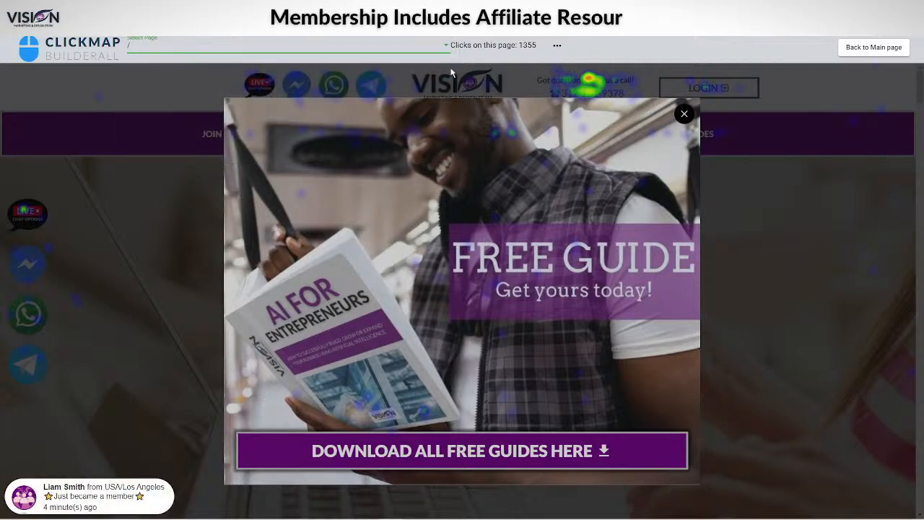
click(684, 114)
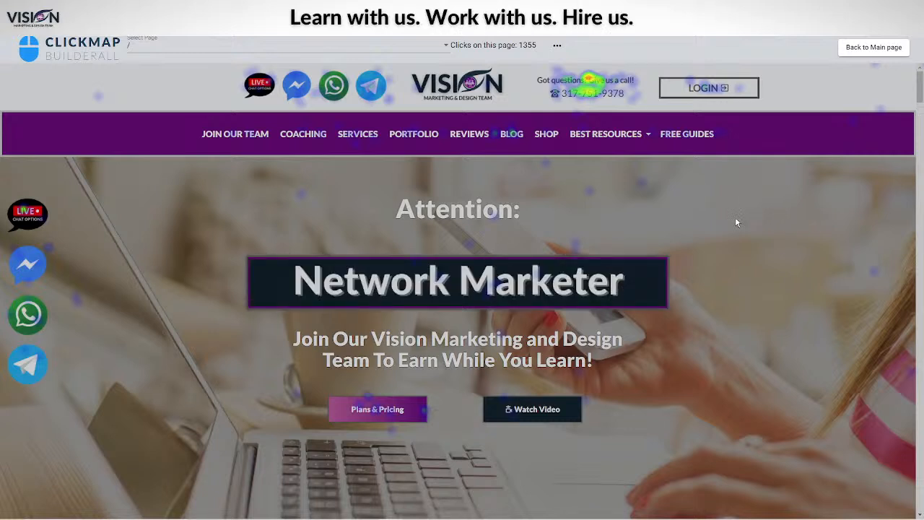
scroll(788, 225, down, 1)
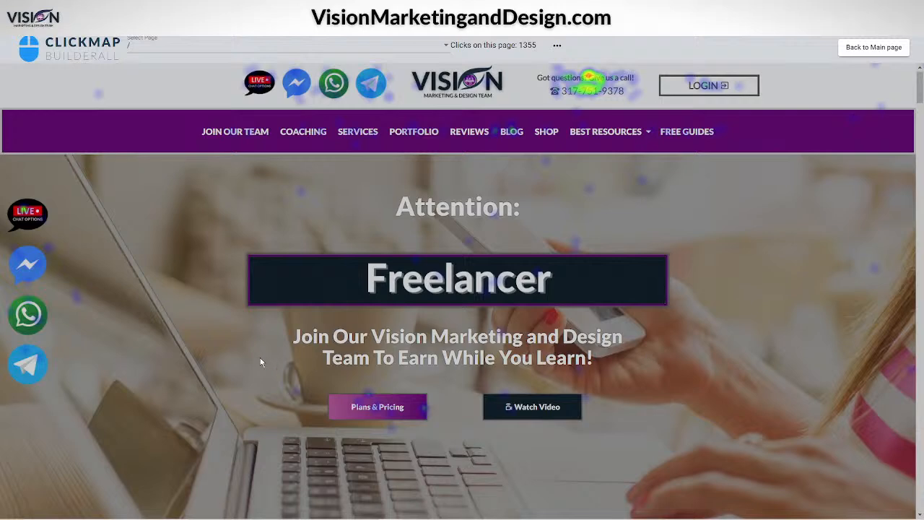
Load the click map of the /welcome page
click(377, 49)
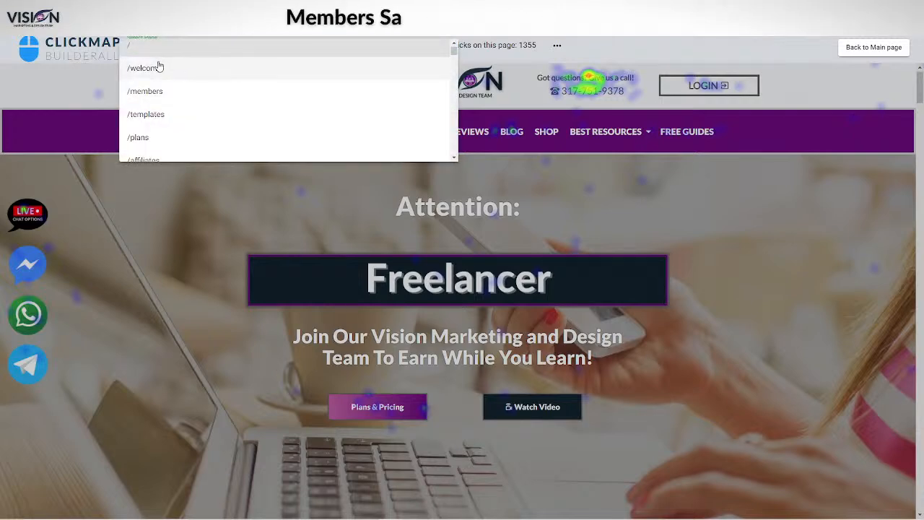
click(159, 67)
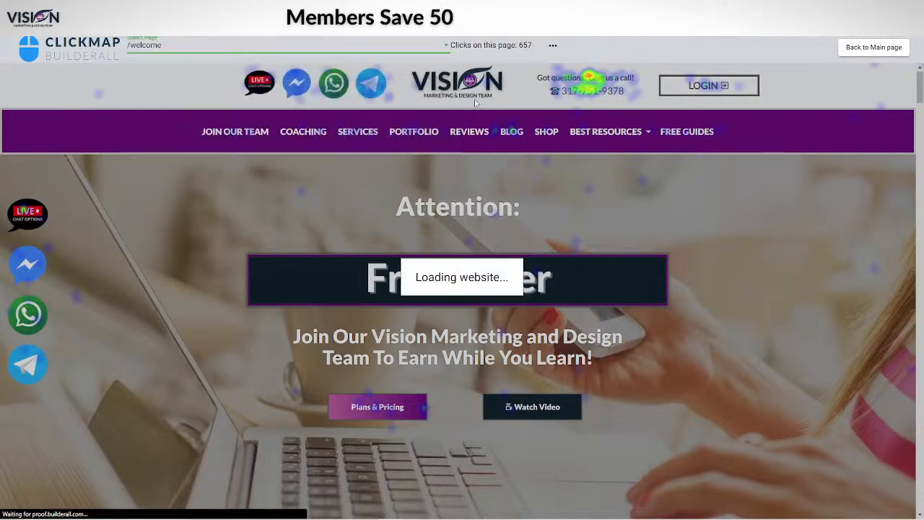
click(144, 46)
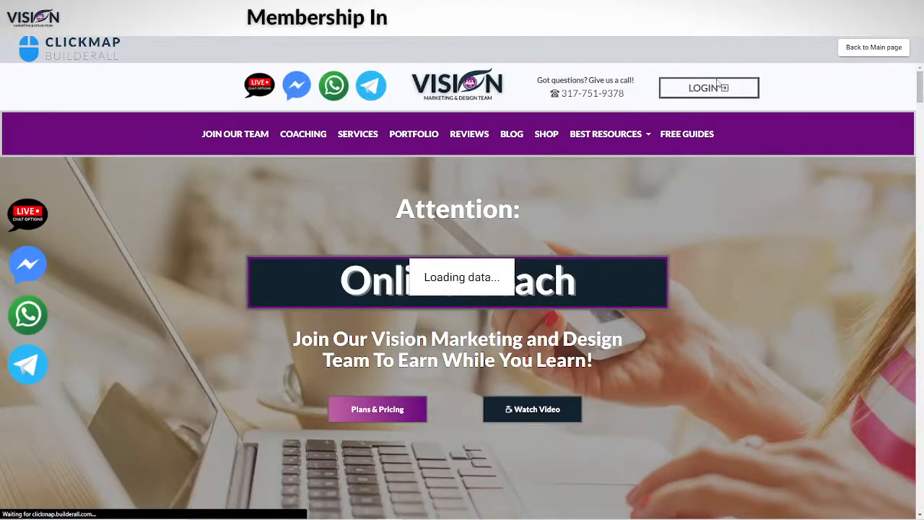
Look through the list of tracked website pages again for one with a more suitable heat map
click(317, 51)
scroll(199, 131, down, 1)
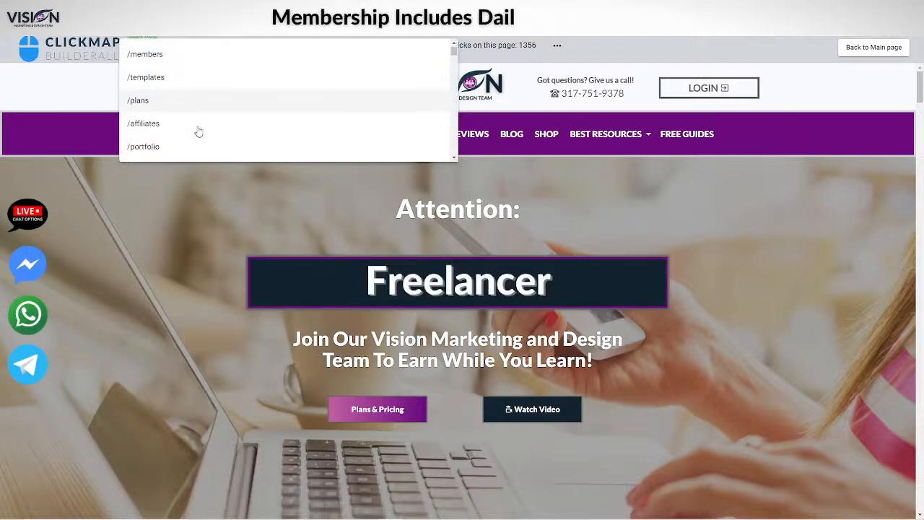
scroll(199, 132, down, 5)
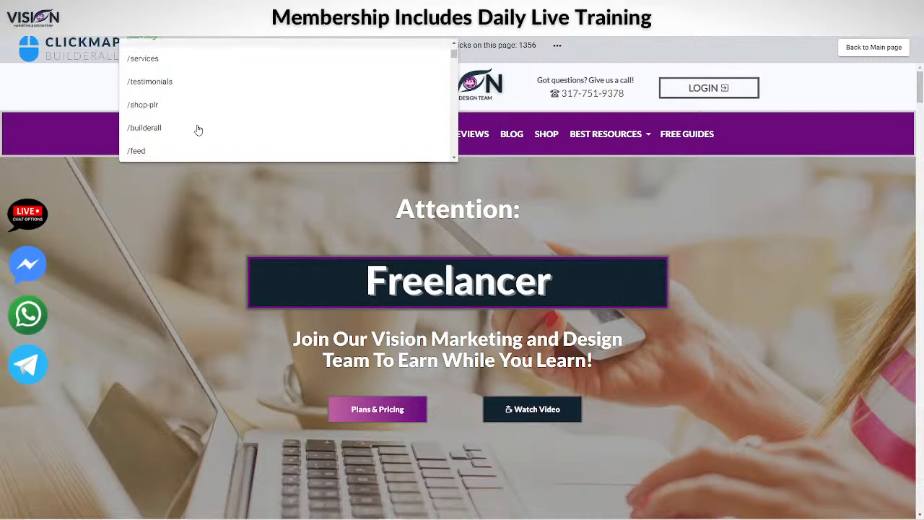
scroll(199, 130, down, 10)
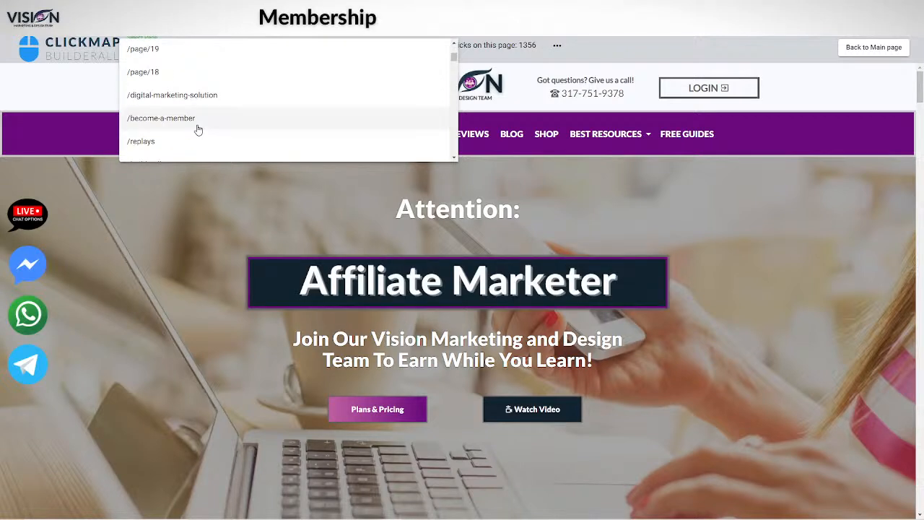
scroll(199, 130, down, 10)
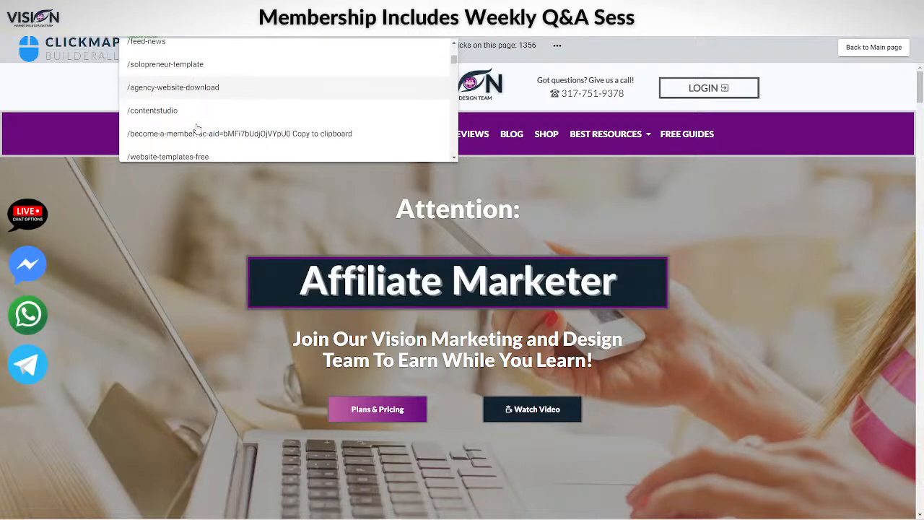
scroll(196, 128, down, 6)
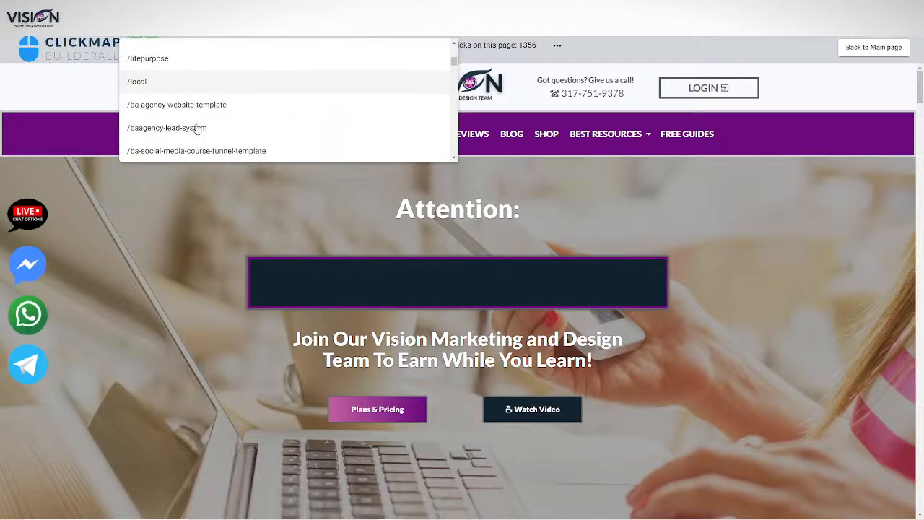
scroll(197, 128, down, 5)
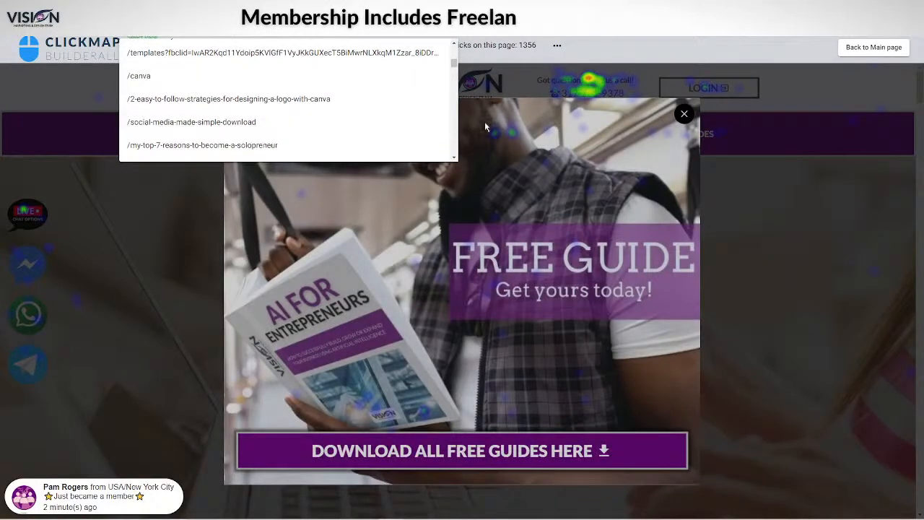
Close the page list and the Free Guide pop-up, and capture the home page's click map as a screenshot
click(707, 128)
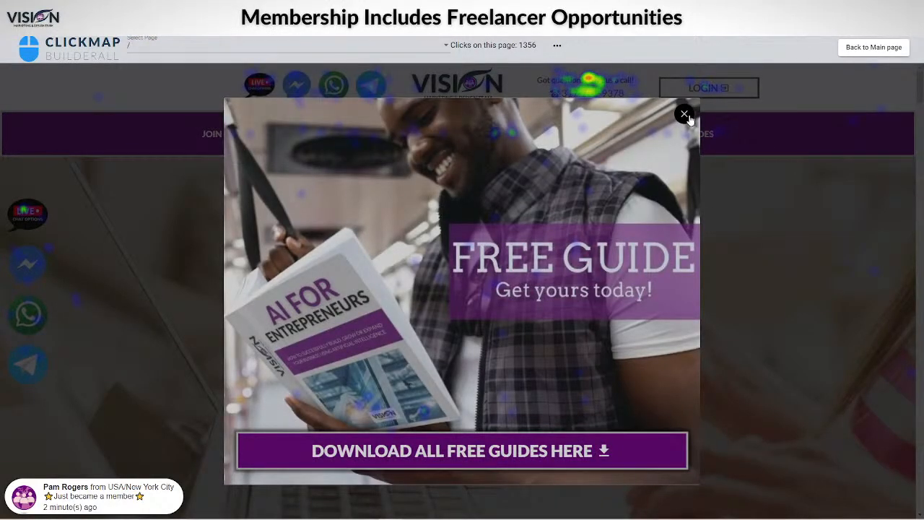
click(685, 115)
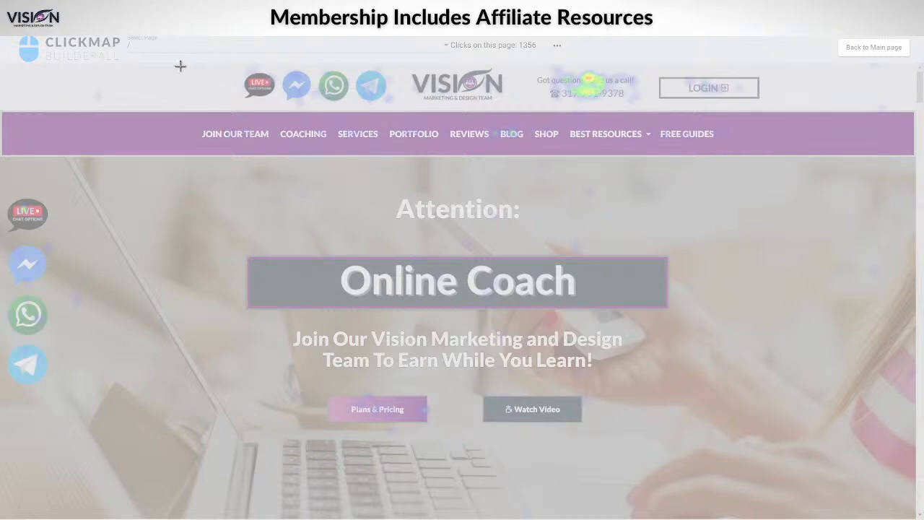
drag(167, 187, 763, 456)
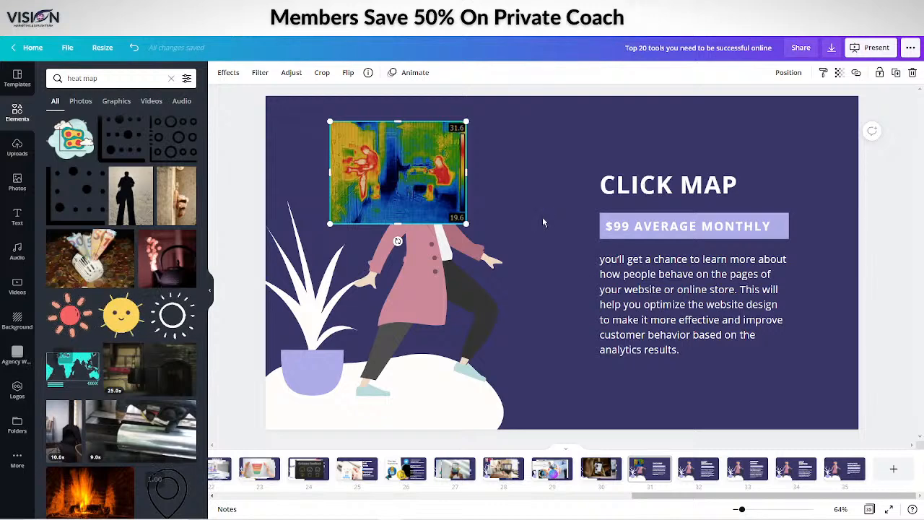
Switch to Canva, paste the click map screenshot onto the Click Map slide, and move it over the walking woman illustration
key(ctrl+v)
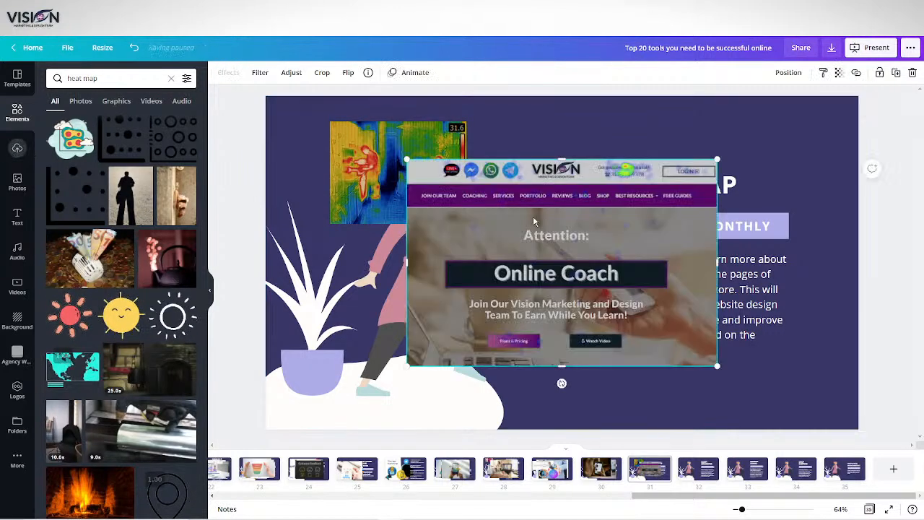
drag(533, 216, 430, 166)
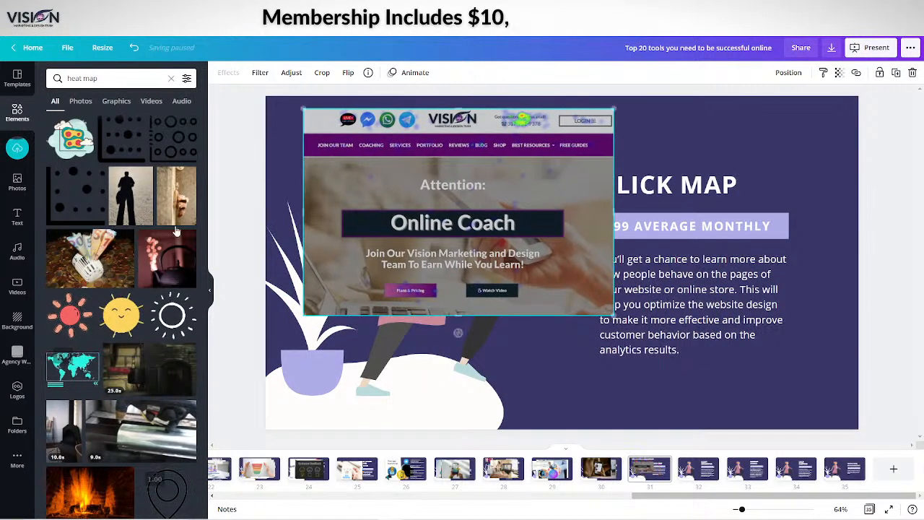
Search the elements for "heat map" again and look through the results for a better image
click(112, 78)
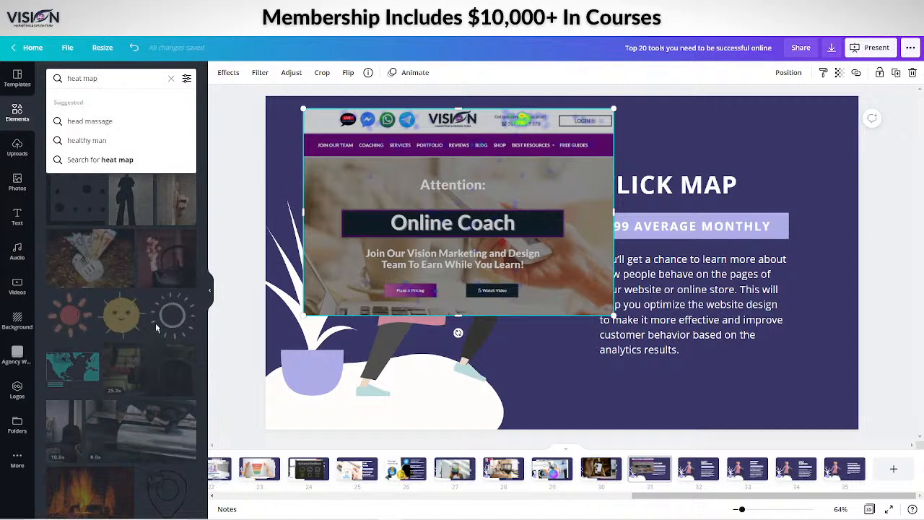
click(113, 78)
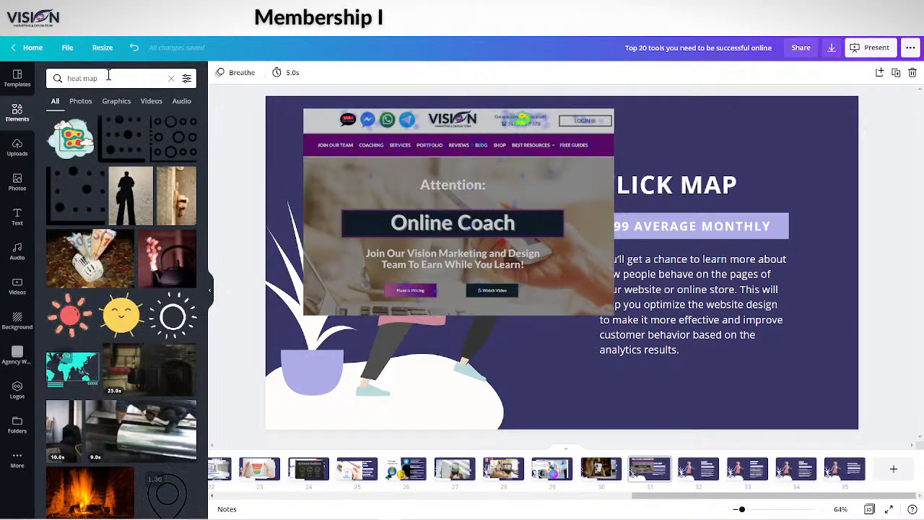
key(Return)
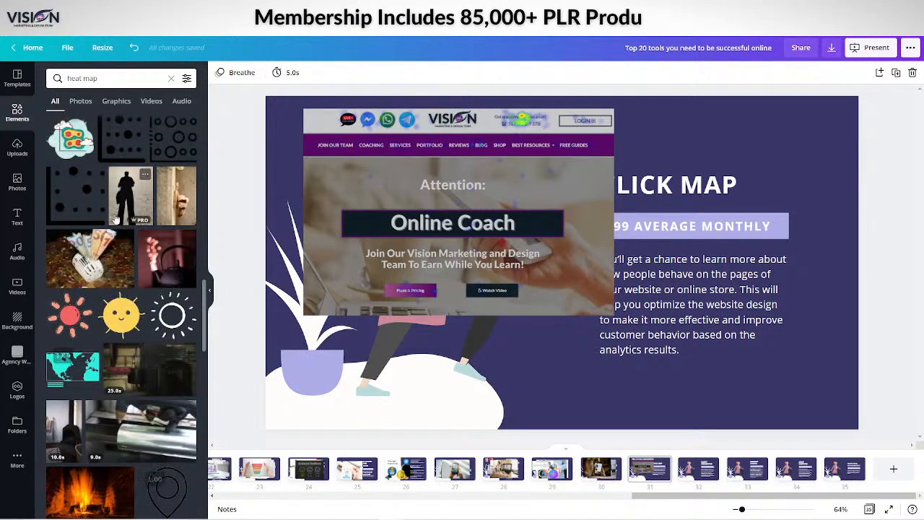
scroll(120, 209, down, 5)
scroll(121, 209, down, 5)
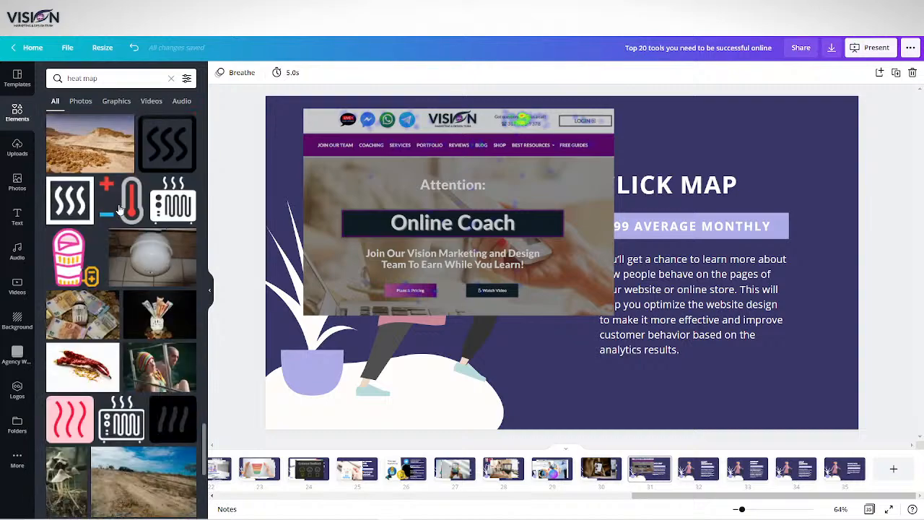
scroll(120, 209, down, 10)
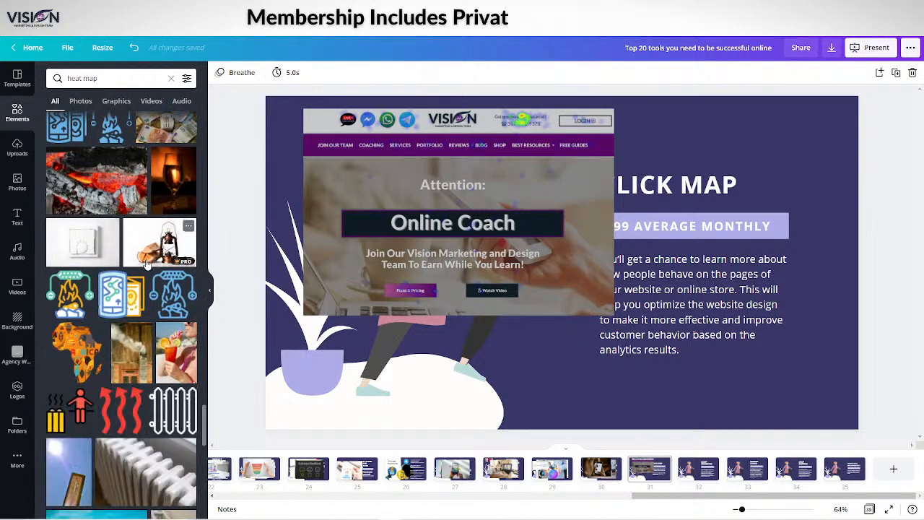
scroll(147, 264, down, 10)
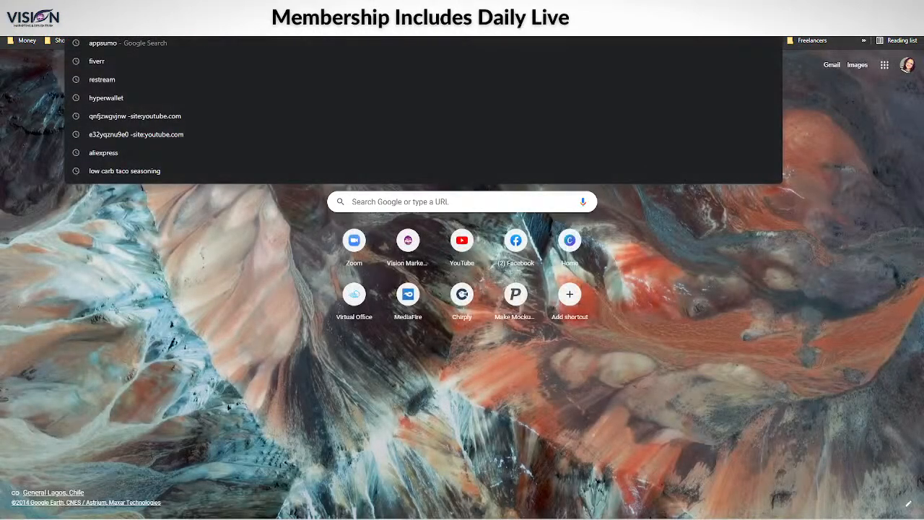
Switch to the browser, search Google Images for "heat map" under Creative Commons licenses, and open the Gyms in Washington DC result
text(heat map)
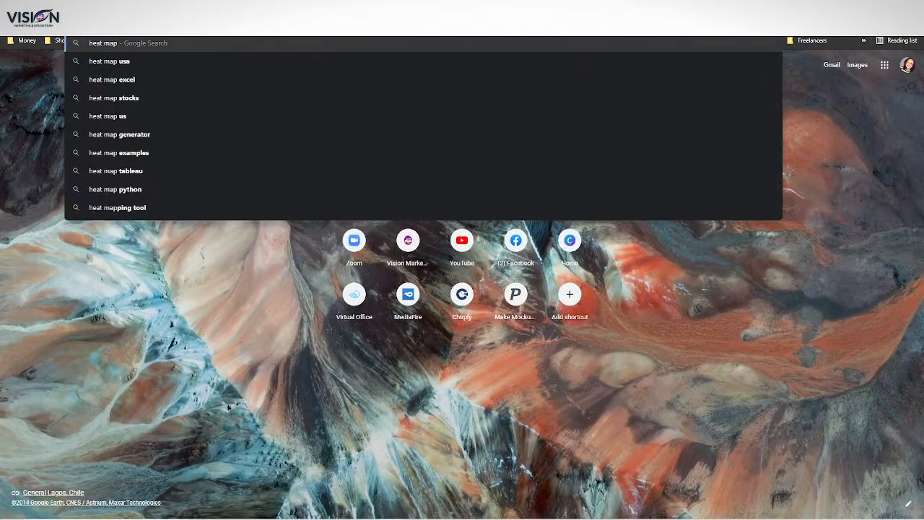
key(Return)
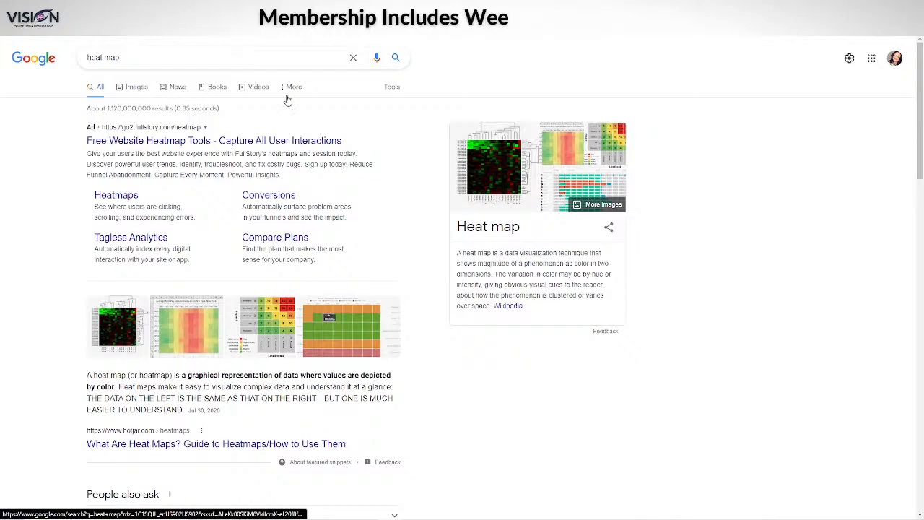
click(288, 100)
click(286, 81)
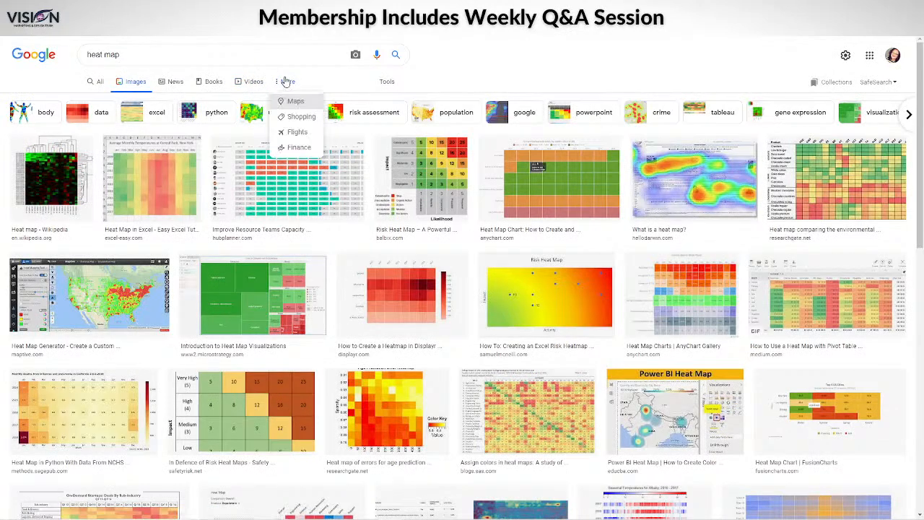
click(379, 82)
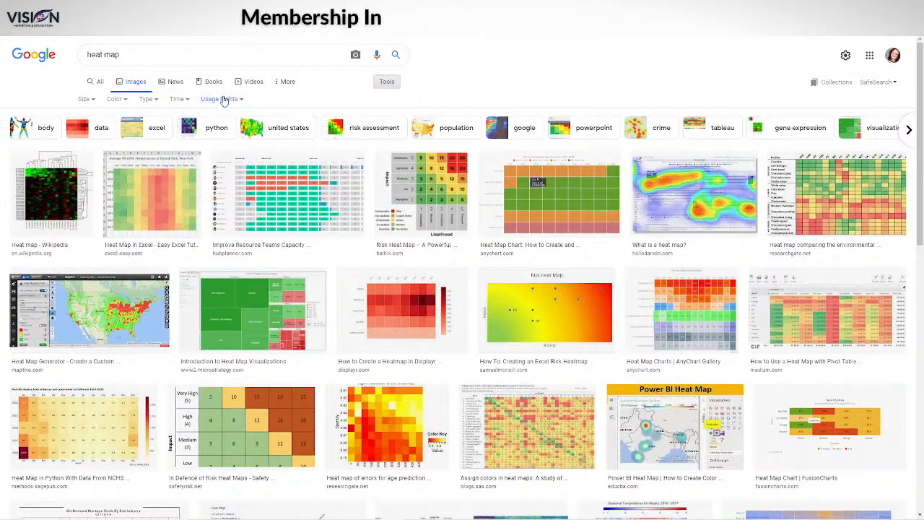
click(222, 99)
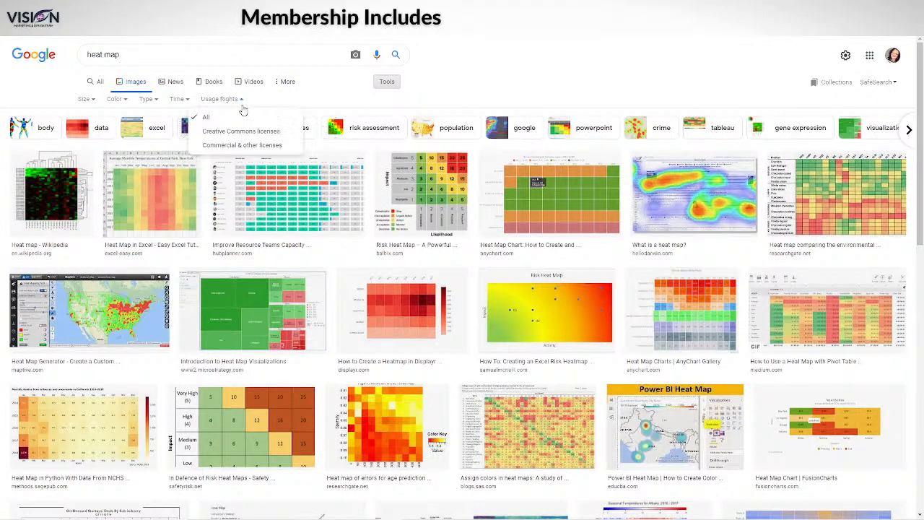
click(208, 135)
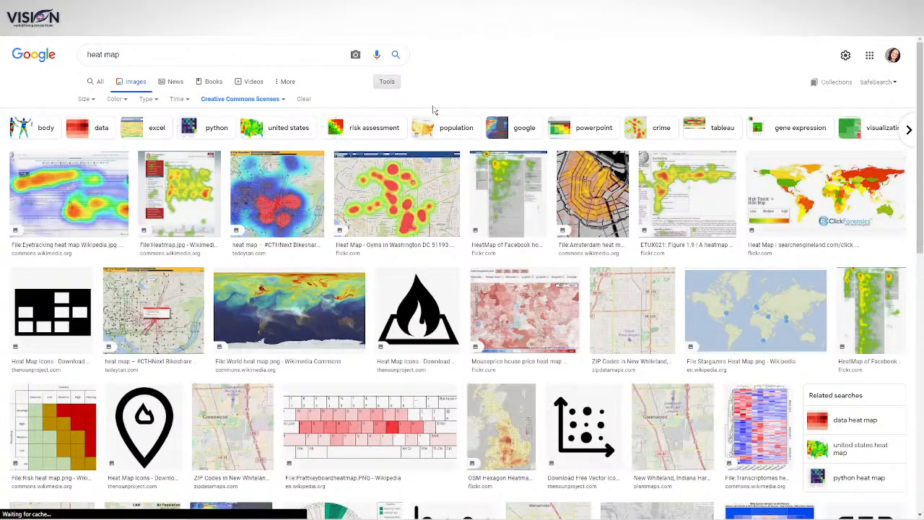
click(417, 206)
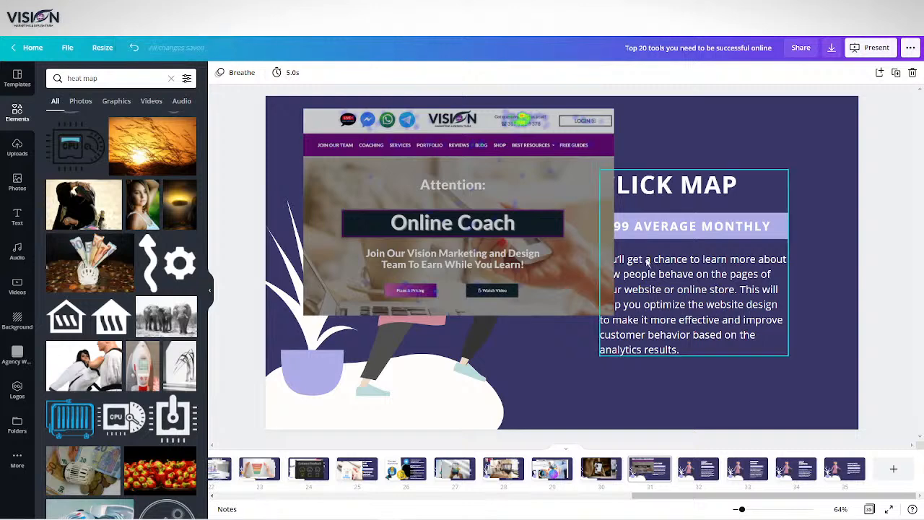
Back in Canva, shift the click map screenshot lower on the Click Map slide and go to the Script Generator slide
drag(467, 207, 473, 279)
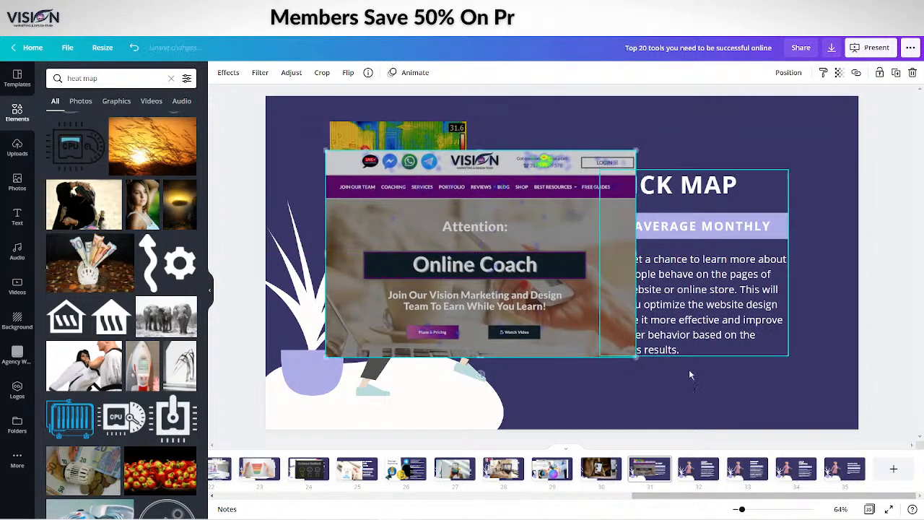
click(694, 475)
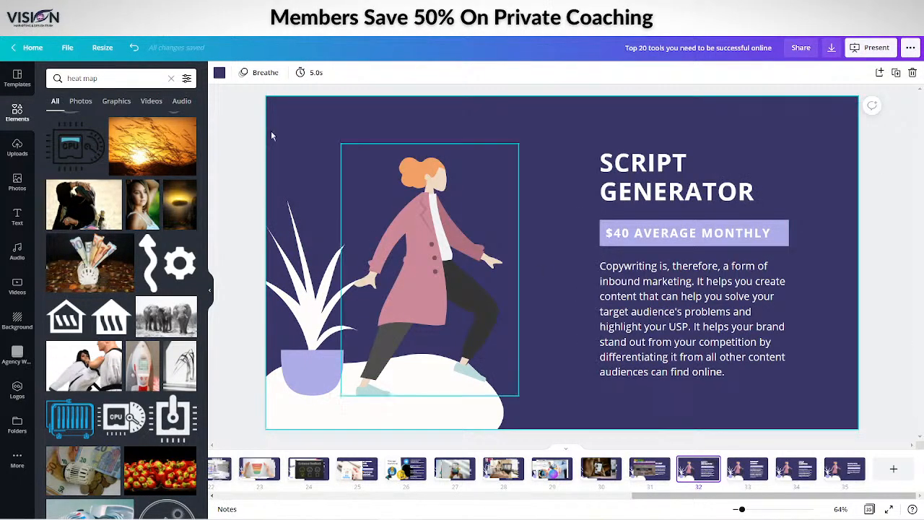
Search the elements for "script generator"
click(63, 77)
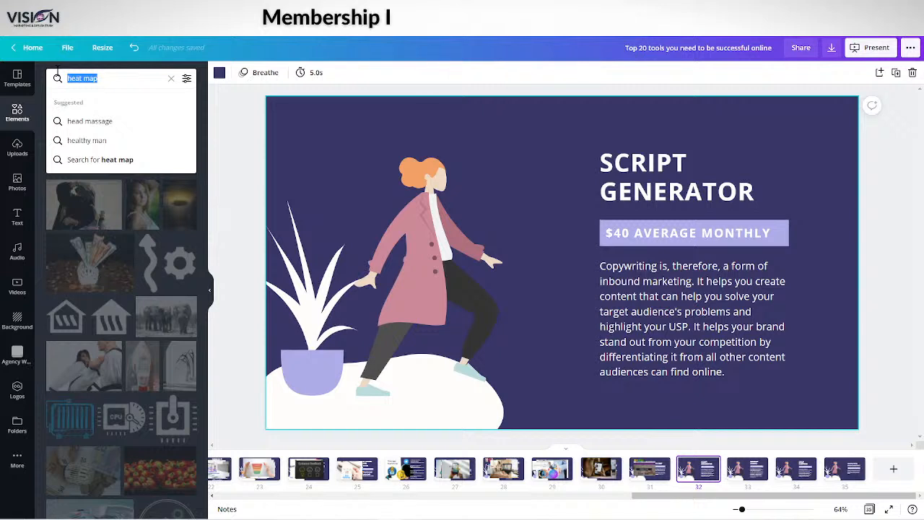
text(script genera)
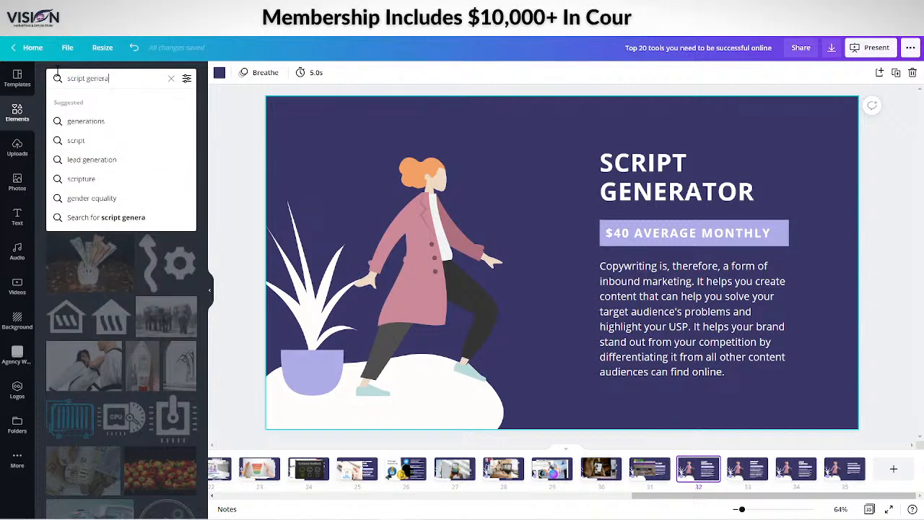
text(tor)
key(Return)
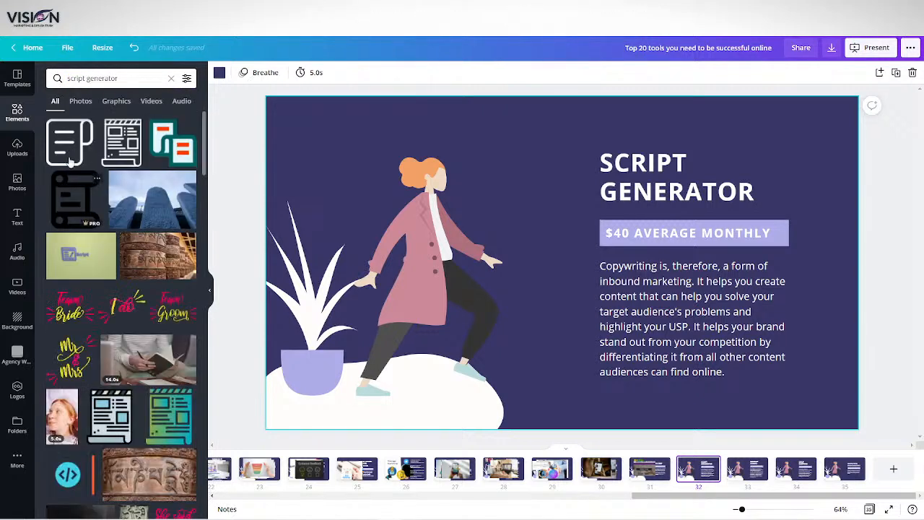
Try the green photo with the purple "Script" icon on the Script Generator slide, and delete it
click(80, 262)
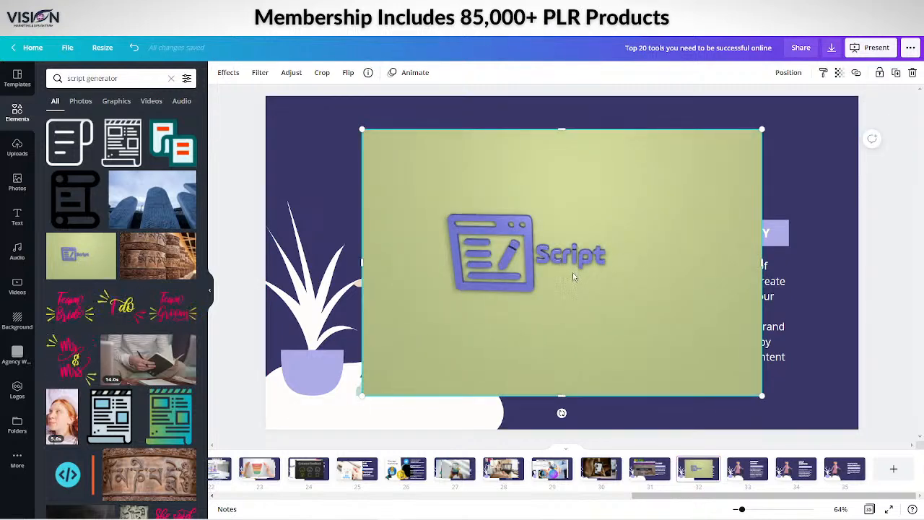
drag(574, 276, 516, 268)
key(Delete)
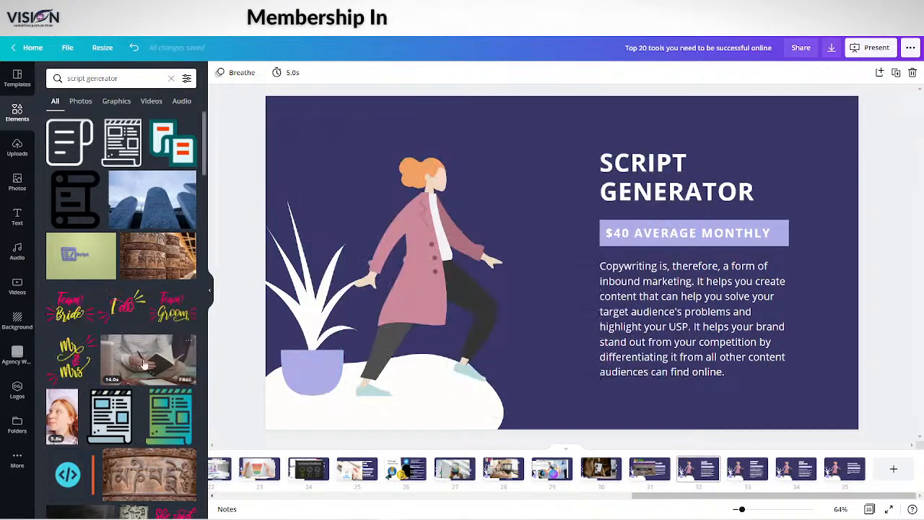
Search the elements for "copywriting" instead of "script generator"
scroll(144, 365, down, 10)
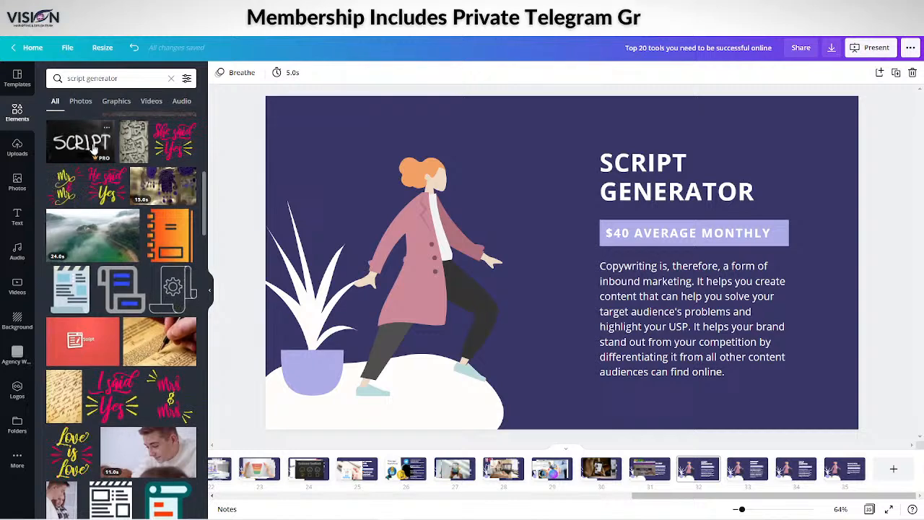
drag(119, 78, 45, 80)
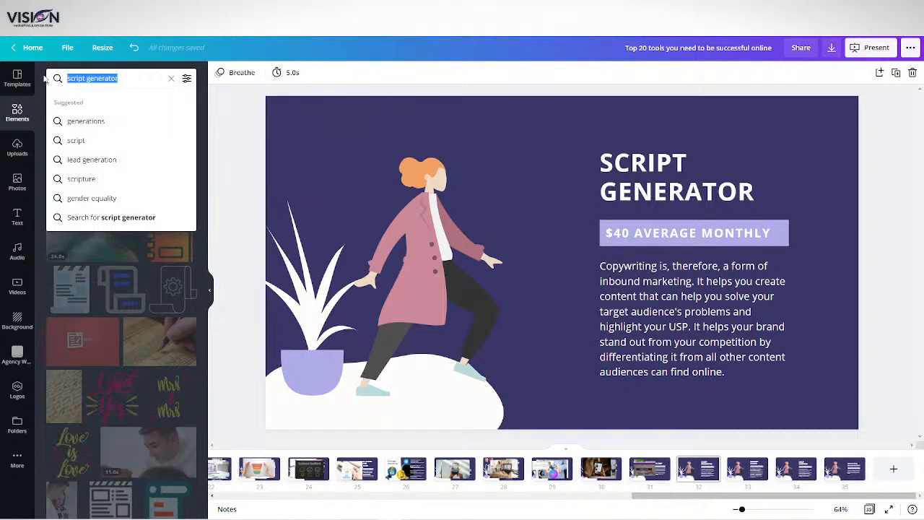
text(copyw)
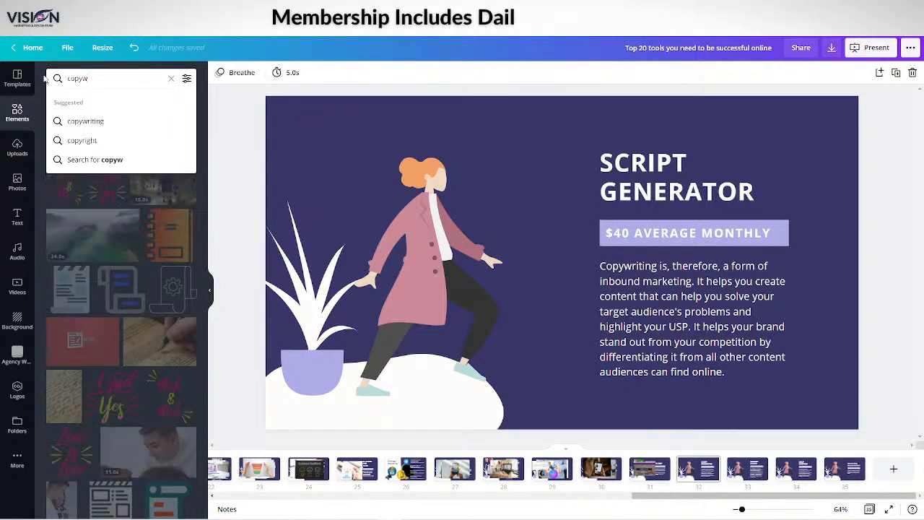
key(BackSpace)
text(r)
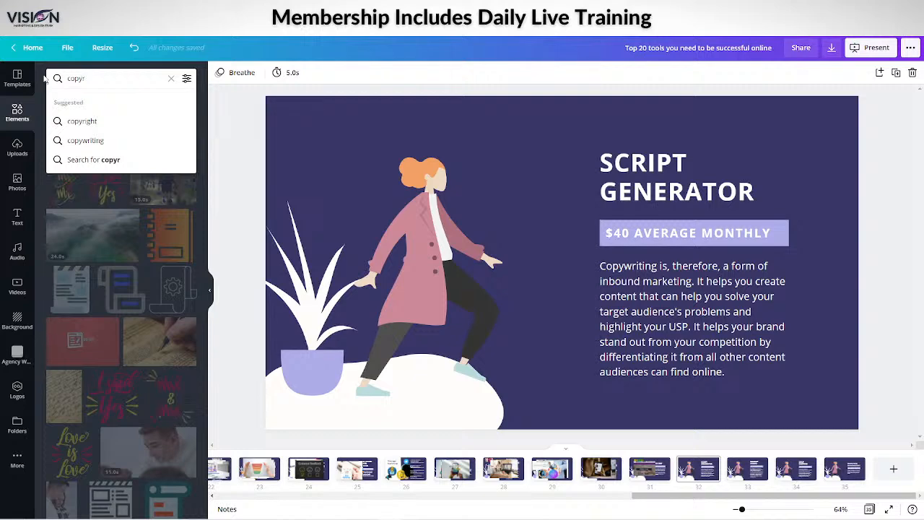
click(72, 140)
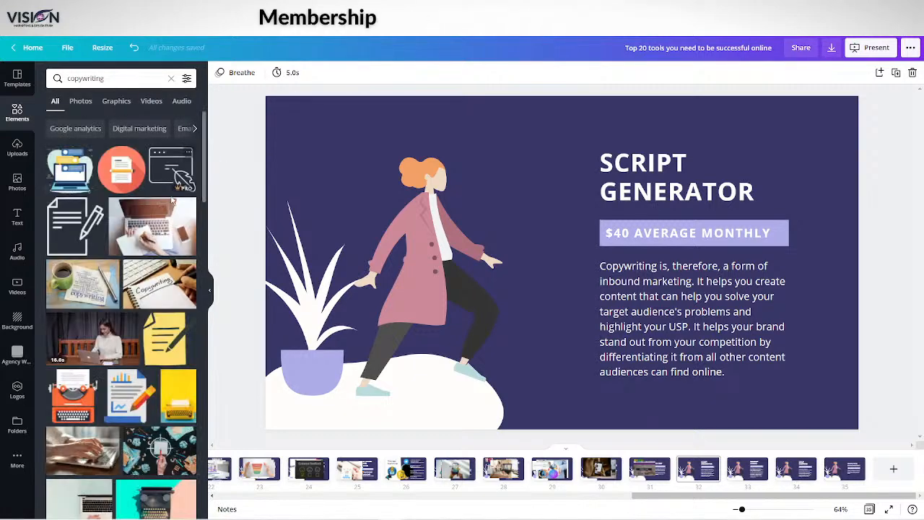
Add the laptop graphic with message bubbles and the laptop-and-notebook photo to the Script Generator slide, placing both over the woman illustration
click(72, 174)
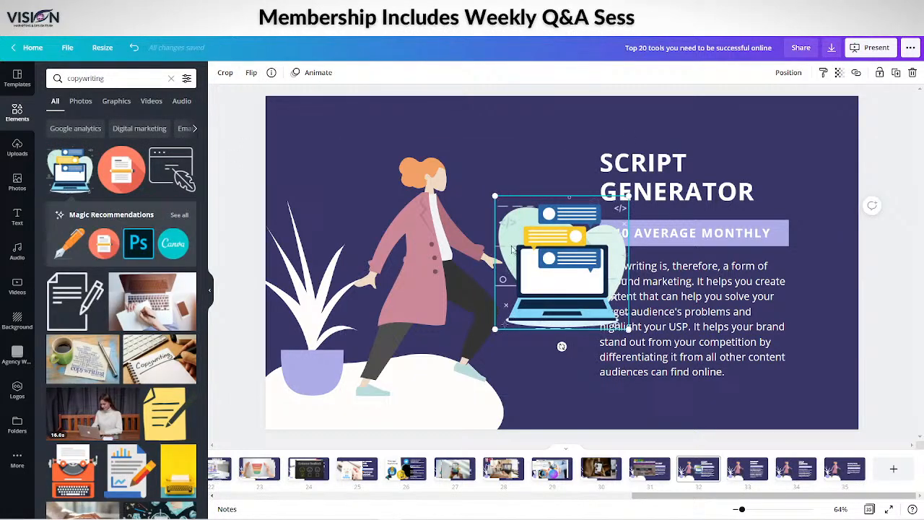
drag(532, 240, 378, 181)
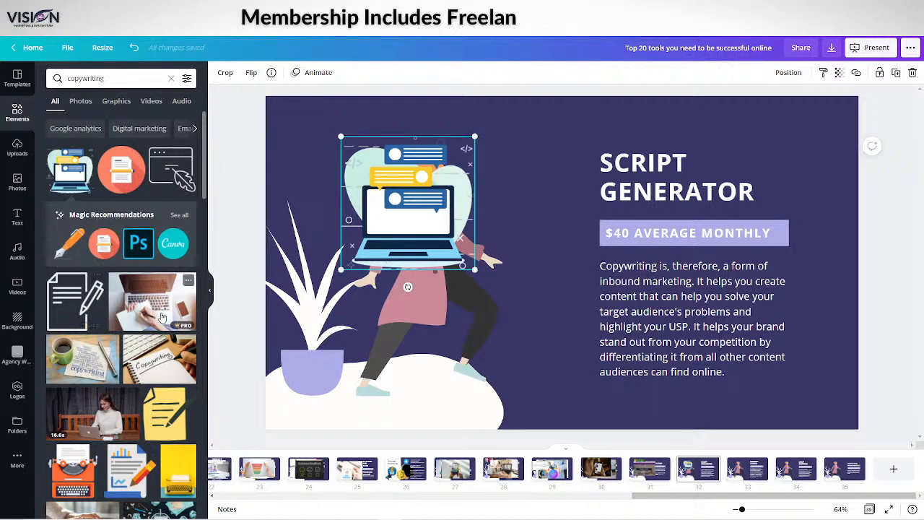
click(140, 297)
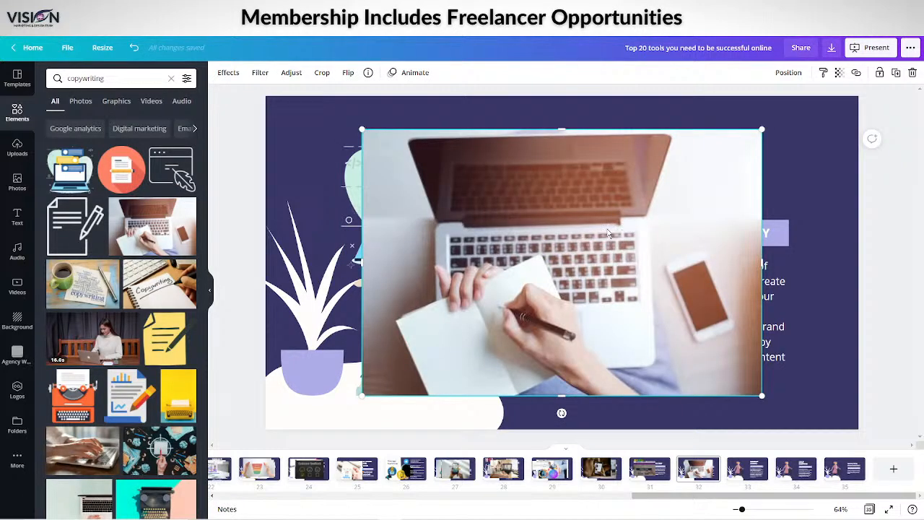
drag(608, 234, 546, 225)
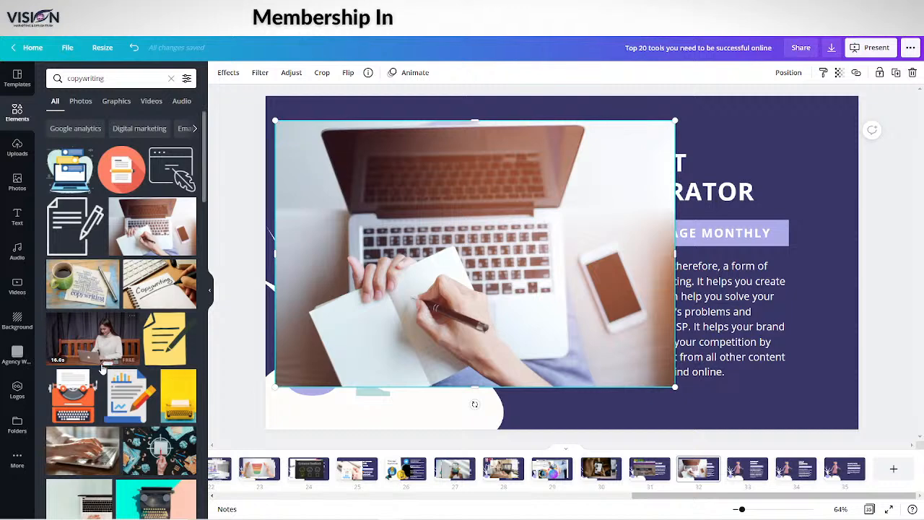
Add the chart document graphic with a pencil and the copywriting word cloud photo, shifting the word cloud left over the earlier photo
scroll(103, 369, down, 2)
click(125, 249)
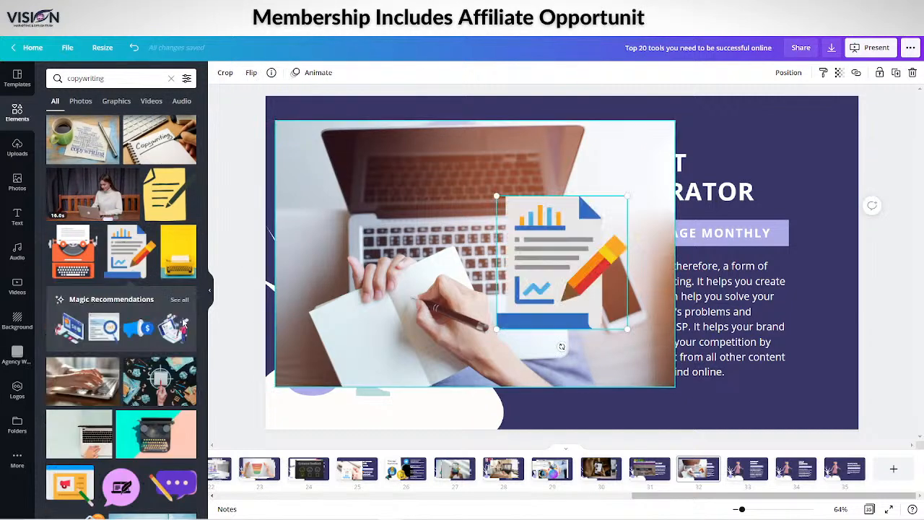
scroll(107, 361, down, 2)
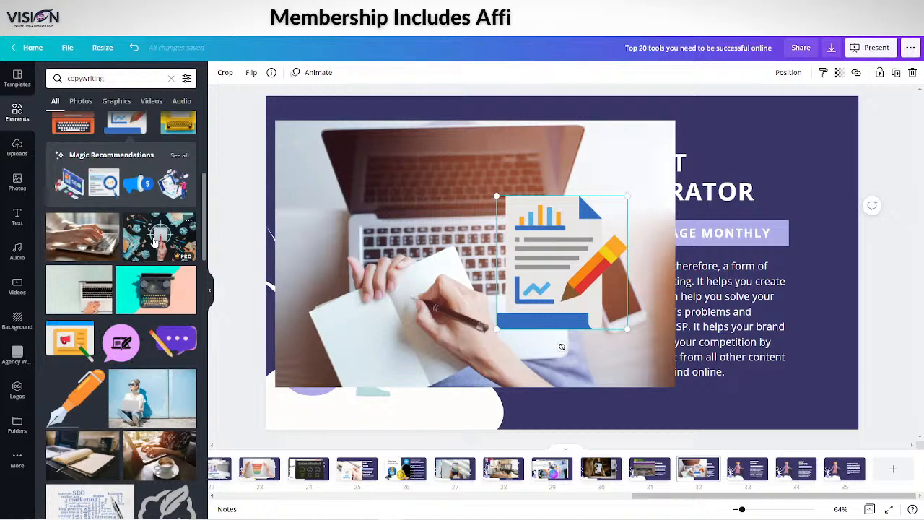
scroll(137, 256, down, 3)
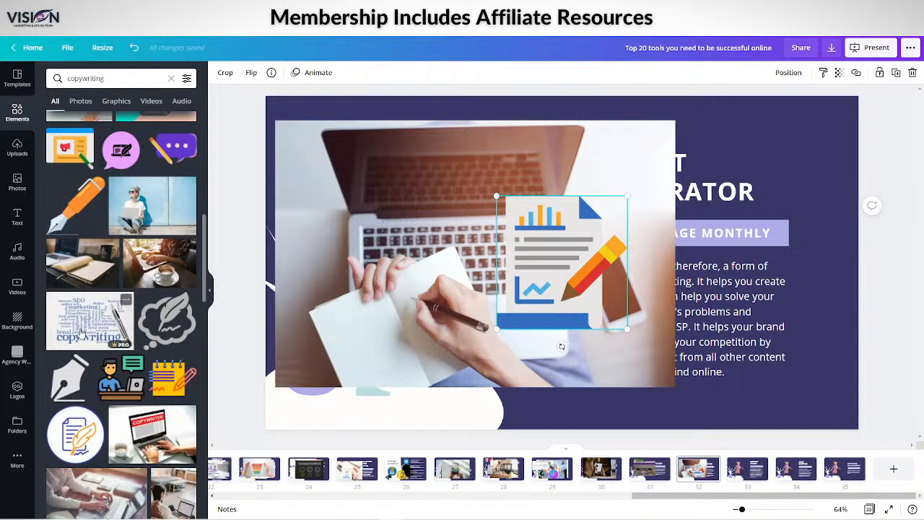
click(81, 333)
drag(615, 288, 535, 279)
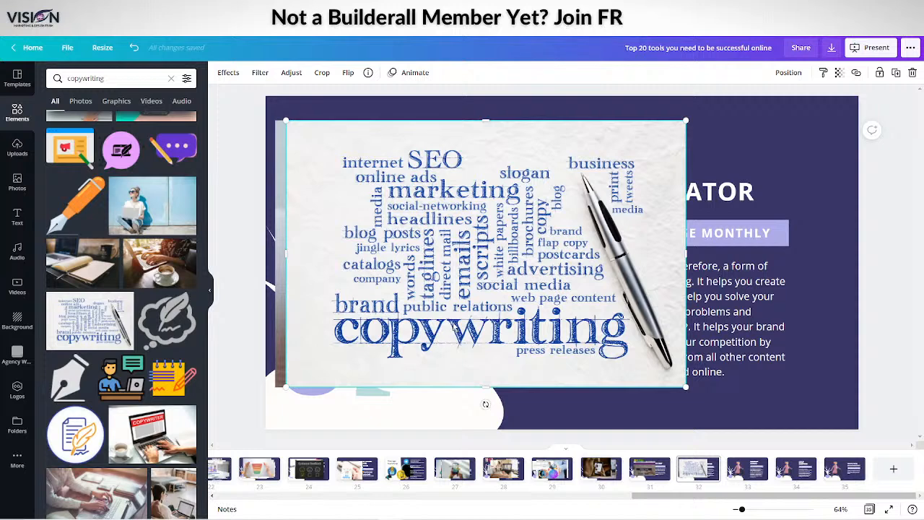
Add the red-bannered COPYWRITER laptop photo, shifted slightly left, and the photo of a finger touching the COPYWRITING search bar
click(160, 427)
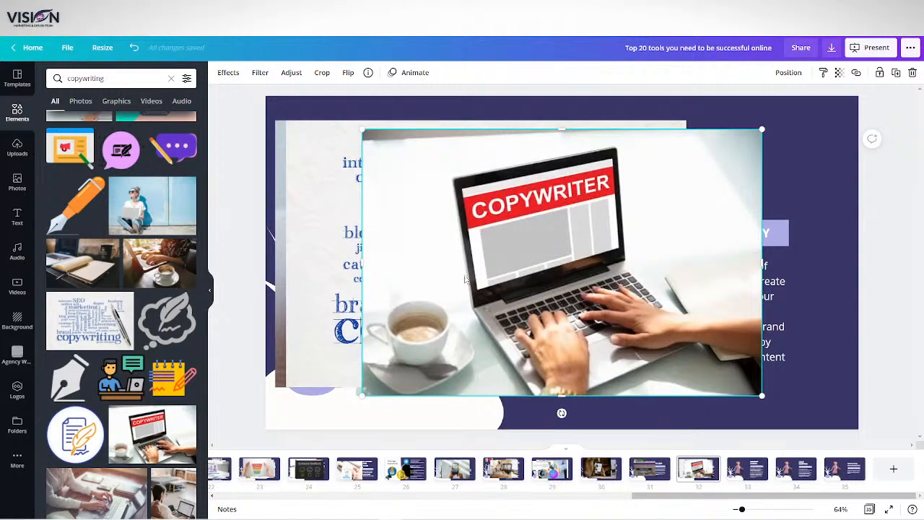
drag(514, 255, 457, 262)
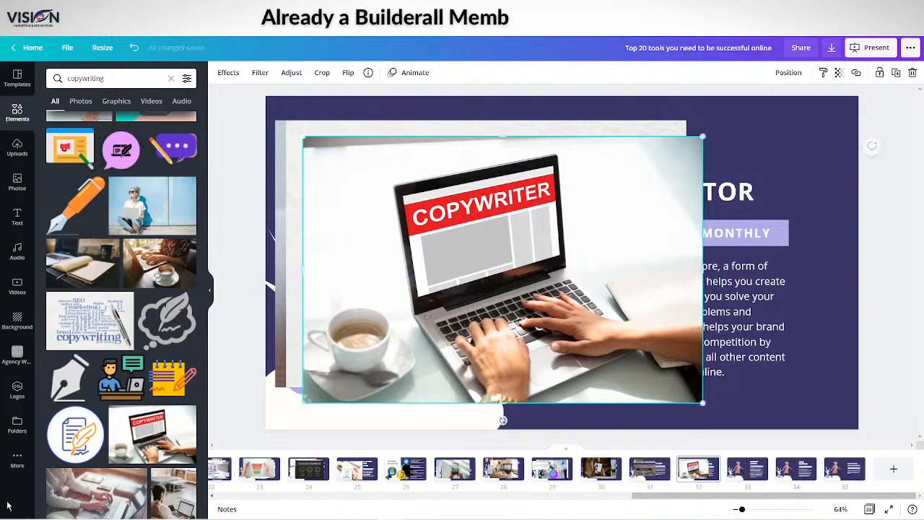
scroll(103, 490, down, 5)
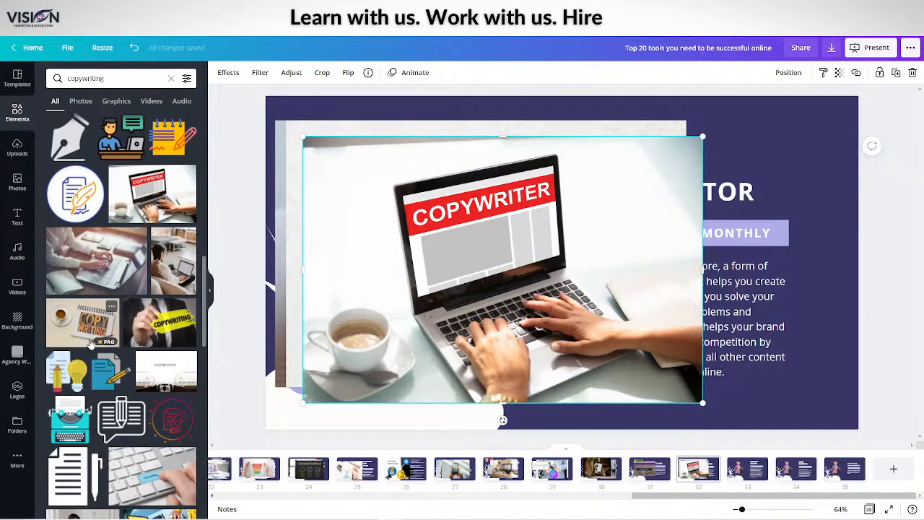
scroll(109, 417, down, 4)
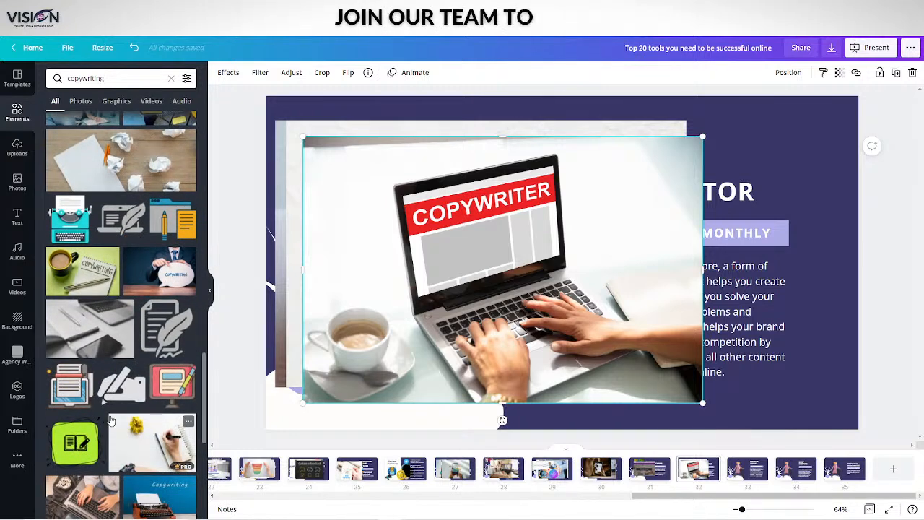
scroll(109, 411, down, 1)
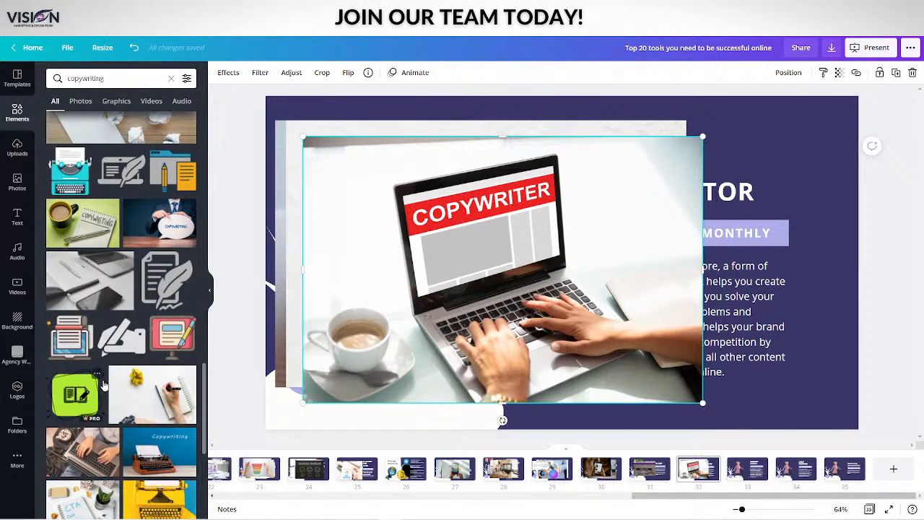
scroll(103, 386, down, 6)
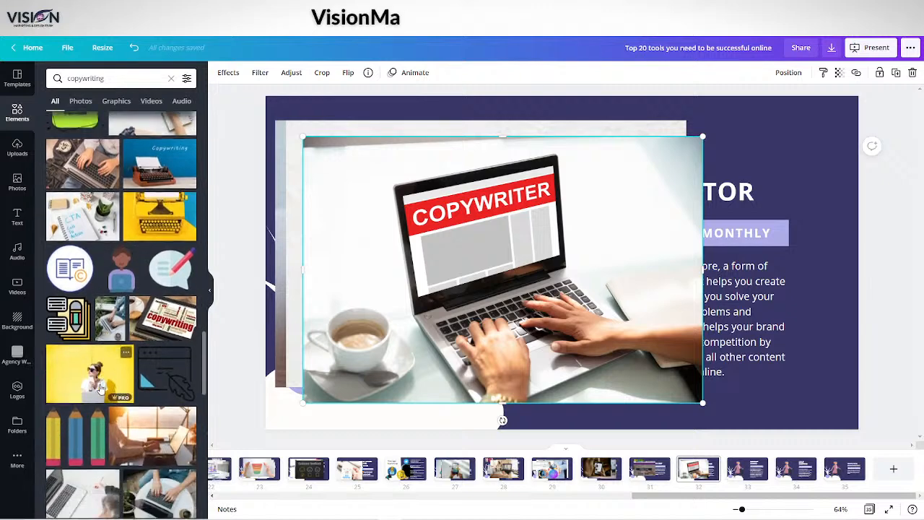
scroll(109, 389, down, 3)
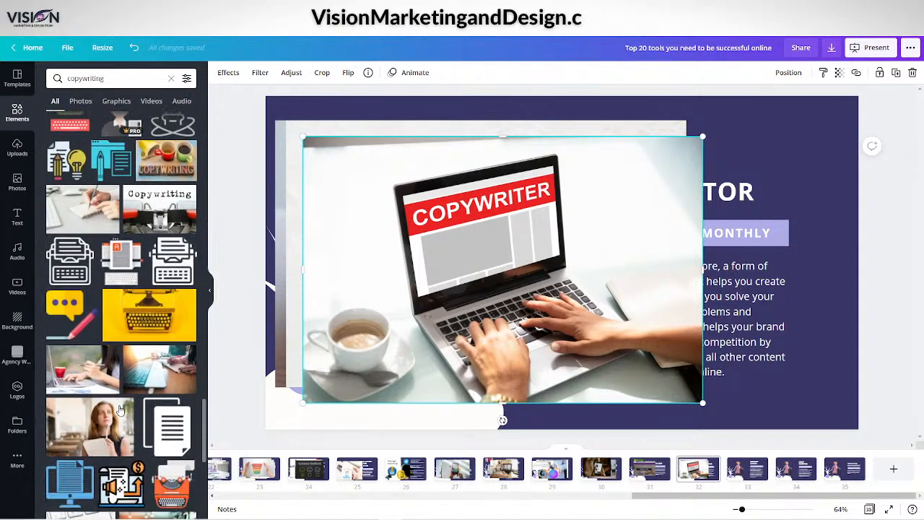
scroll(123, 288, down, 5)
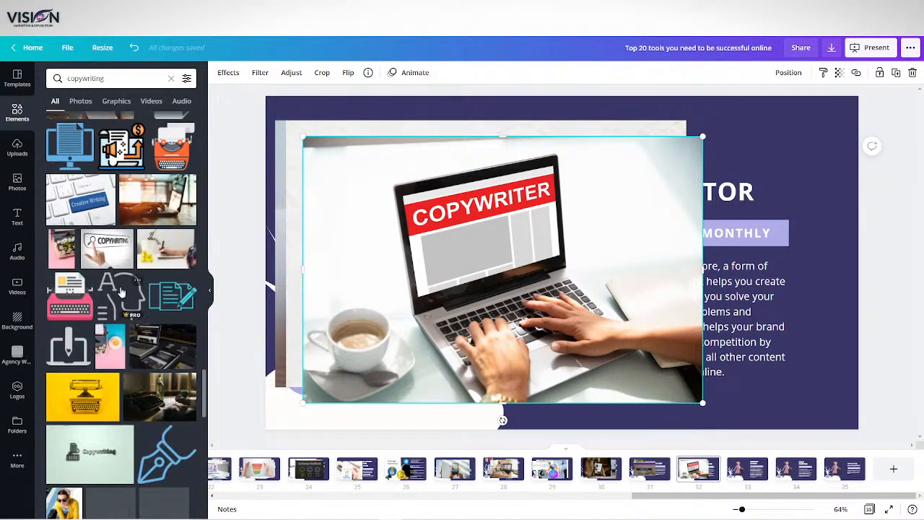
click(97, 200)
Add the photo of a monitor reading COPYWRITING with a quill and the close-up photo of hands typing on a laptop
scroll(108, 217, down, 1)
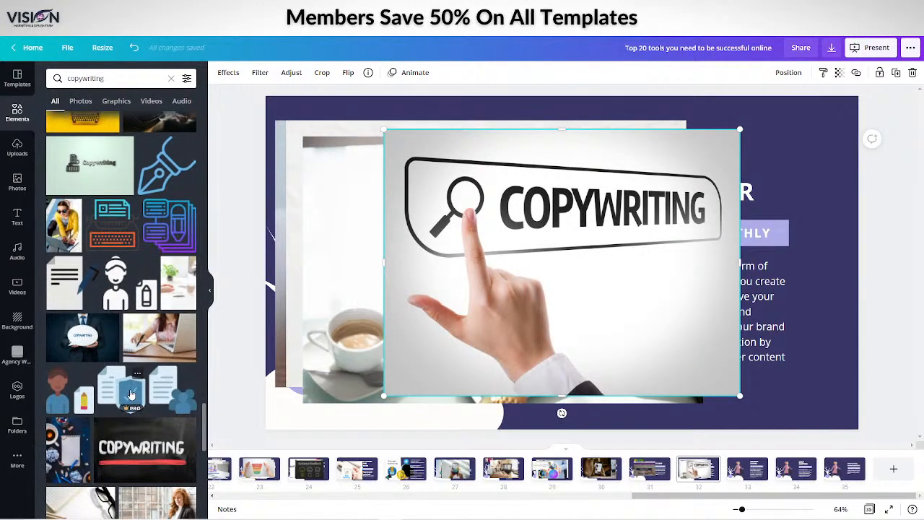
scroll(130, 394, down, 1)
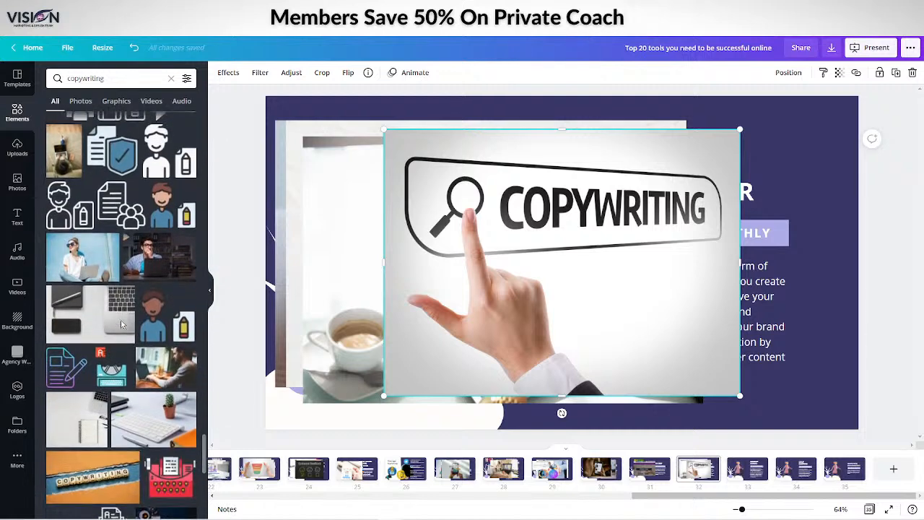
scroll(132, 350, down, 2)
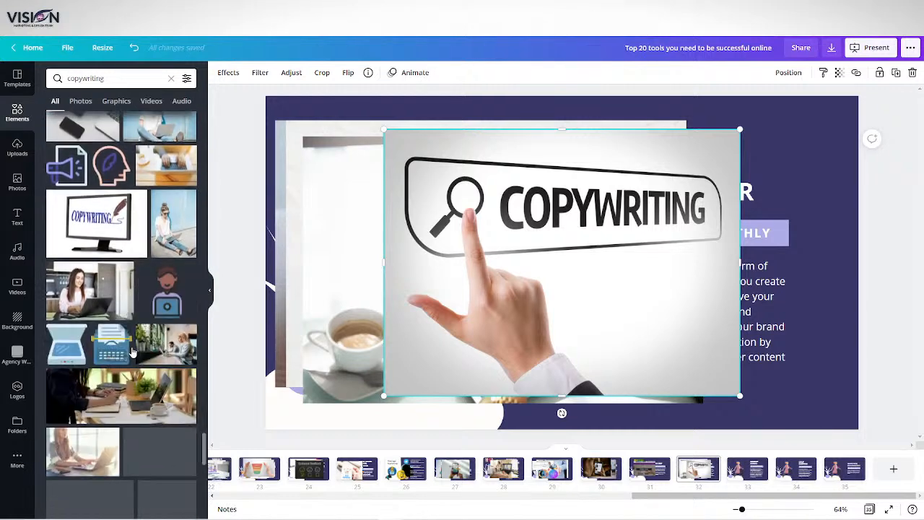
click(99, 169)
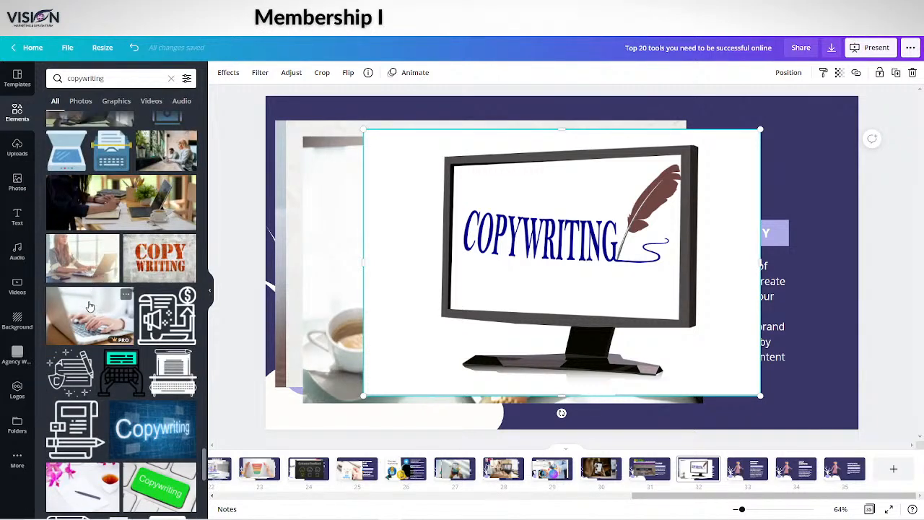
click(120, 317)
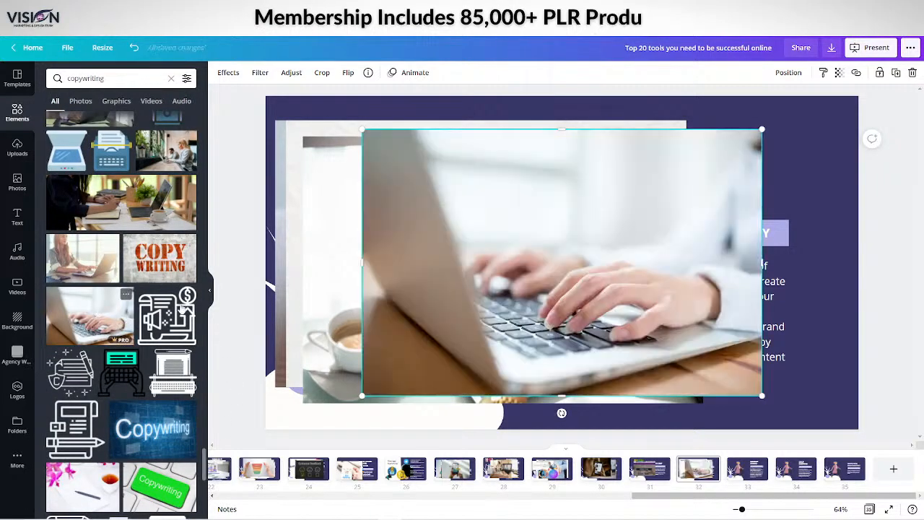
Add the AD document icon with a pen, move it toward the slide's left half, and enlarge it
scroll(80, 397, down, 10)
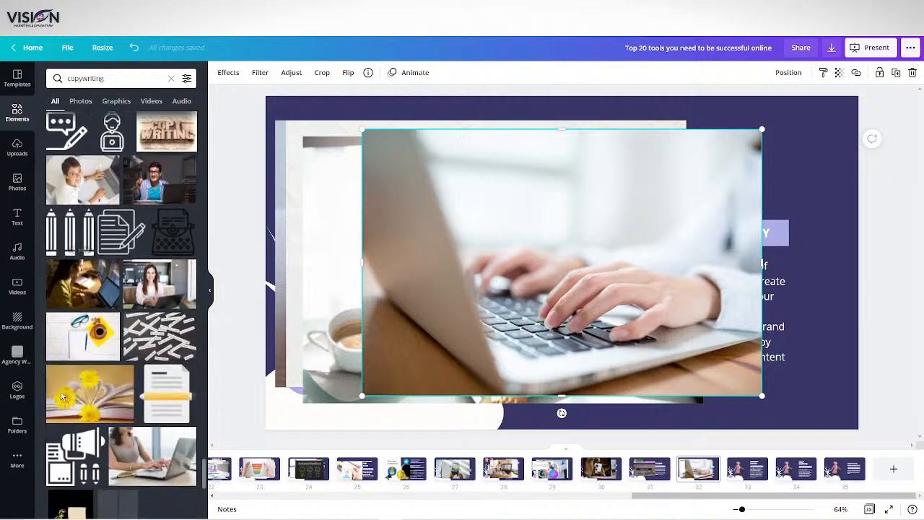
scroll(99, 382, down, 5)
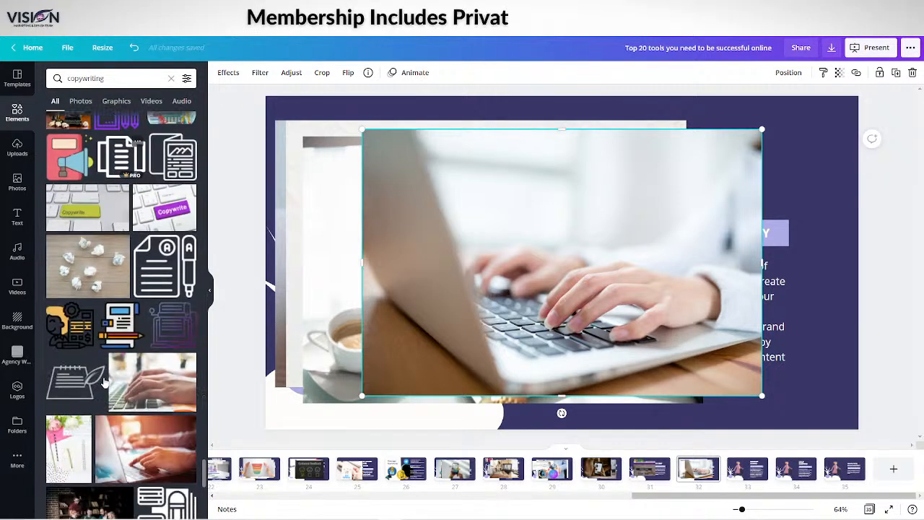
scroll(114, 399, down, 10)
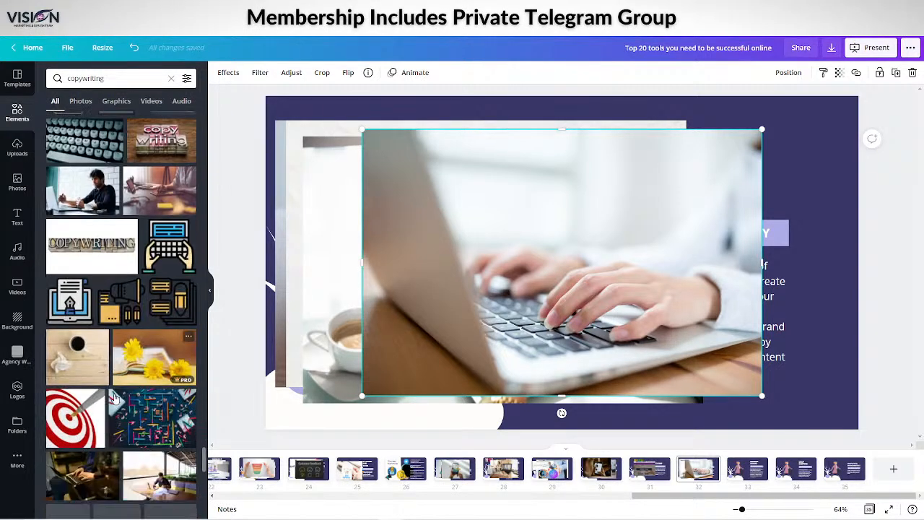
scroll(114, 399, up, 10)
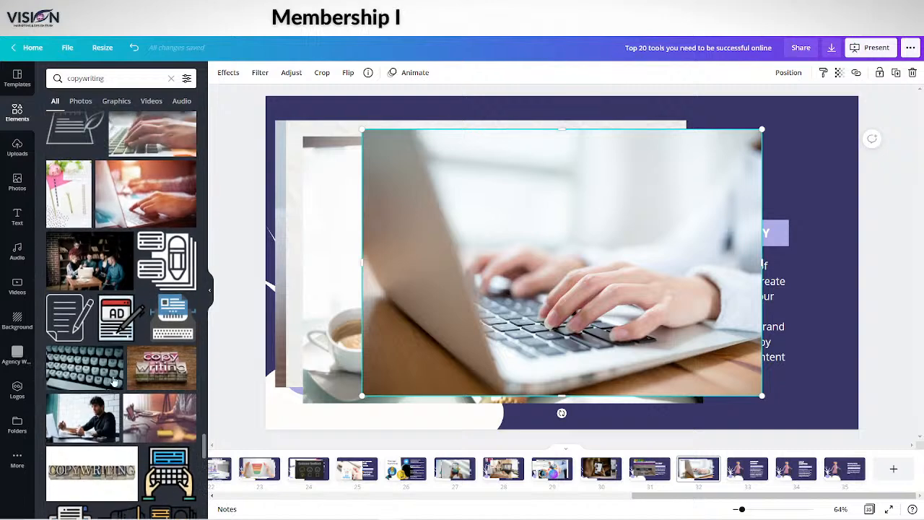
click(105, 386)
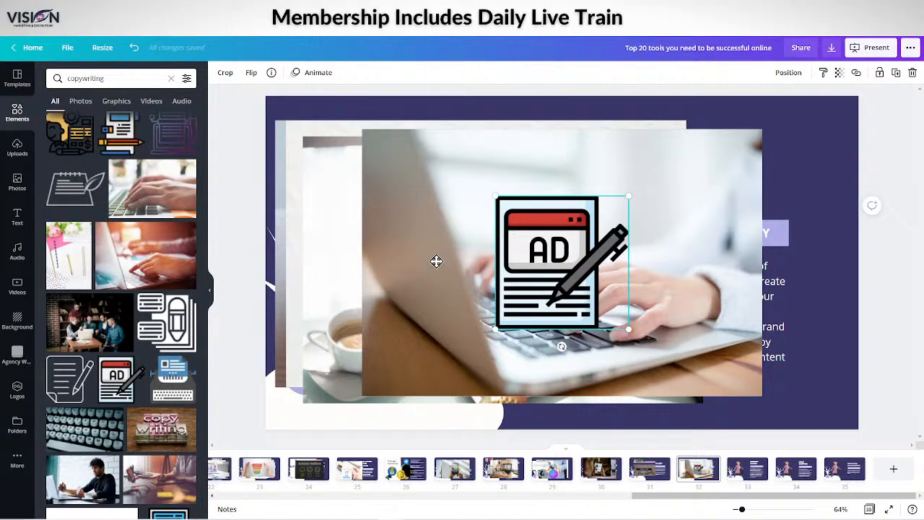
drag(544, 265, 419, 225)
drag(502, 290, 567, 353)
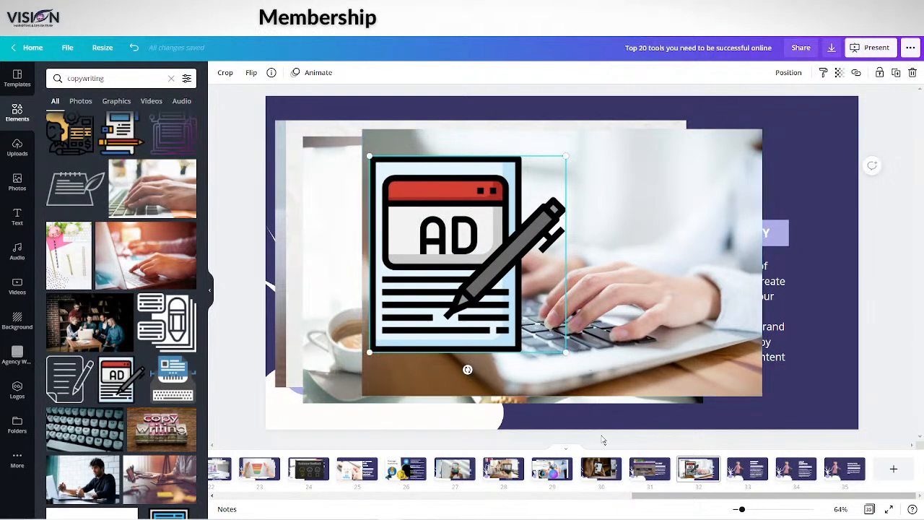
Open the Mockup Studio slide and search the elements library for "mock up"
click(658, 478)
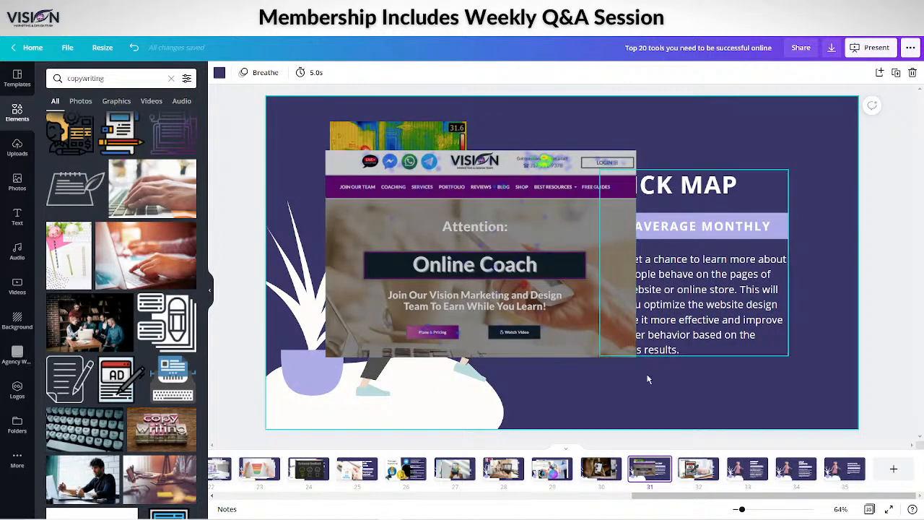
click(699, 477)
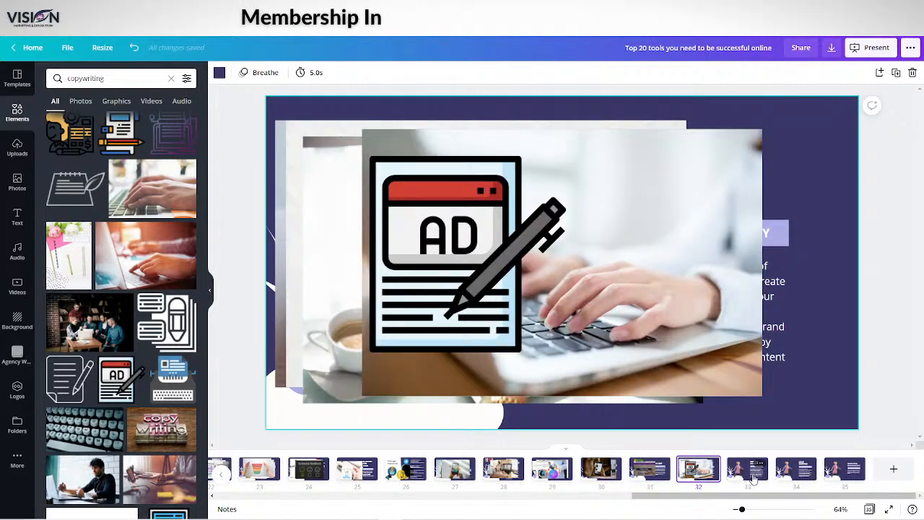
click(753, 477)
click(94, 78)
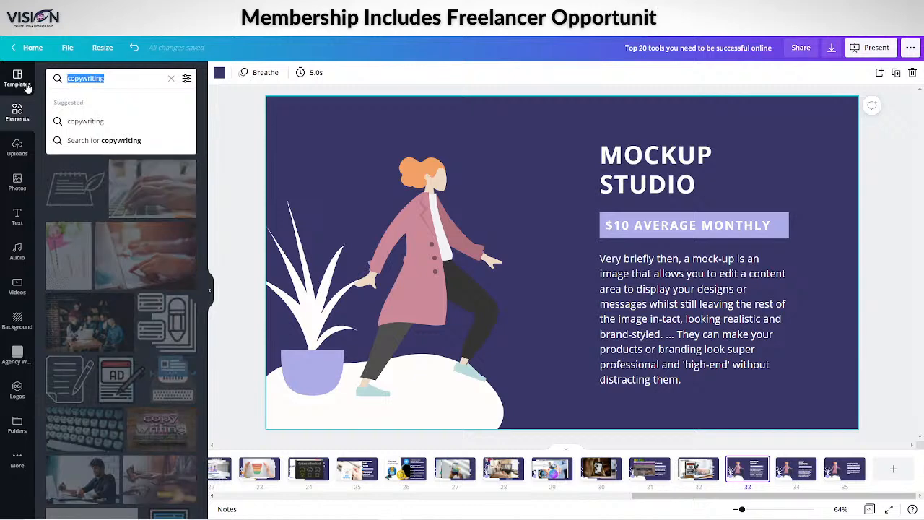
text(mock up)
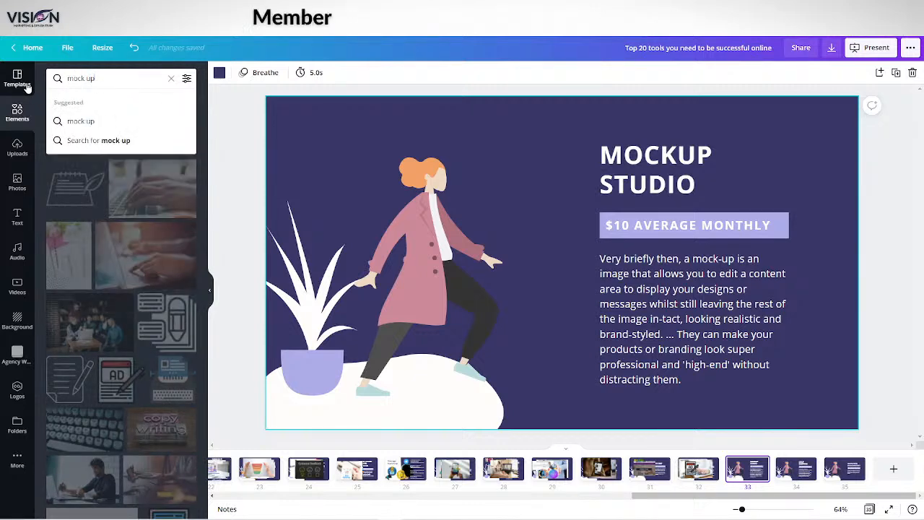
key(Return)
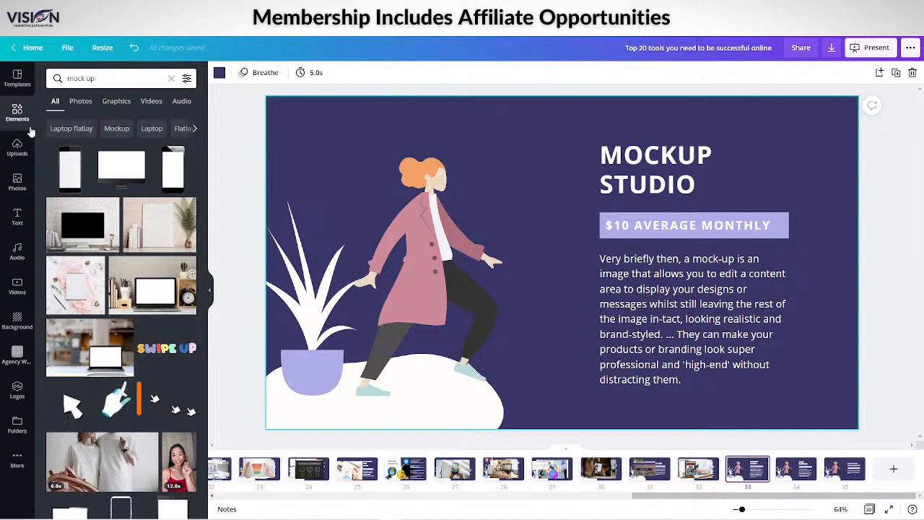
Try the desk photo of a blank-screen laptop with a green mug on the Mockup Studio slide, delete it and browse further results
scroll(113, 225, down, 10)
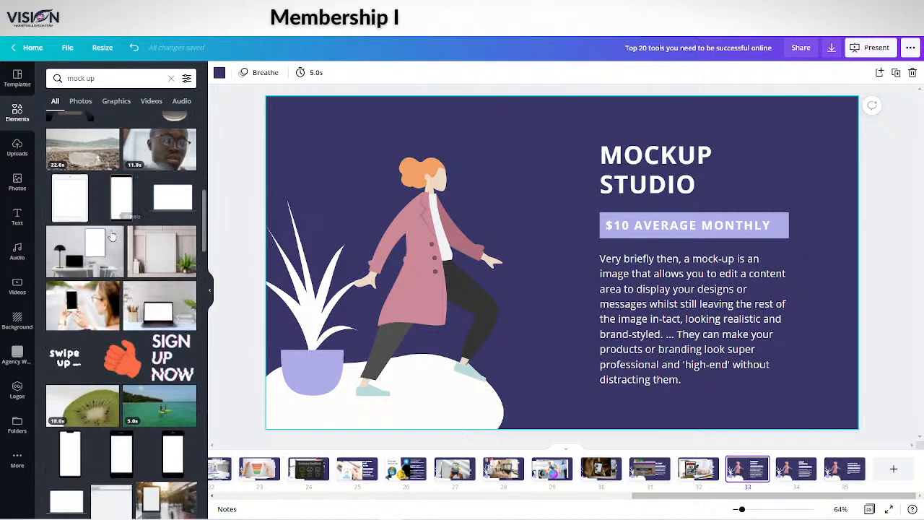
scroll(114, 245, down, 10)
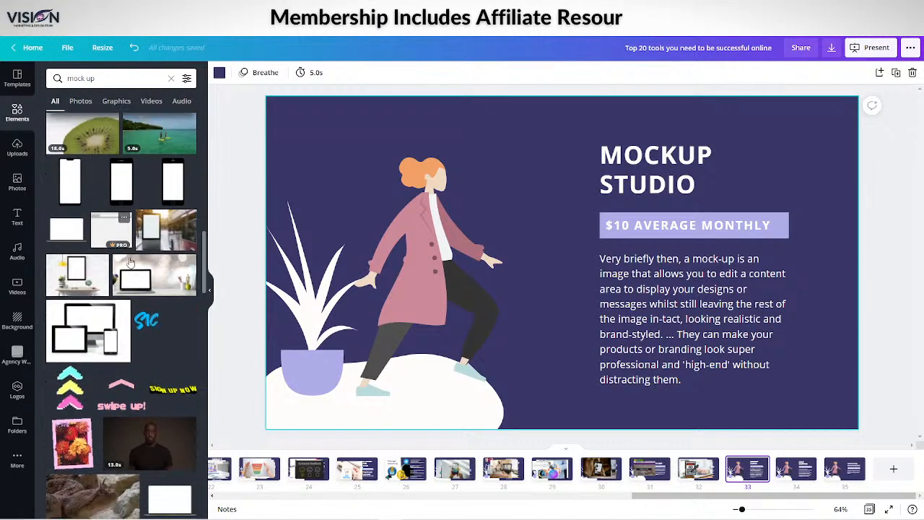
scroll(141, 281, down, 10)
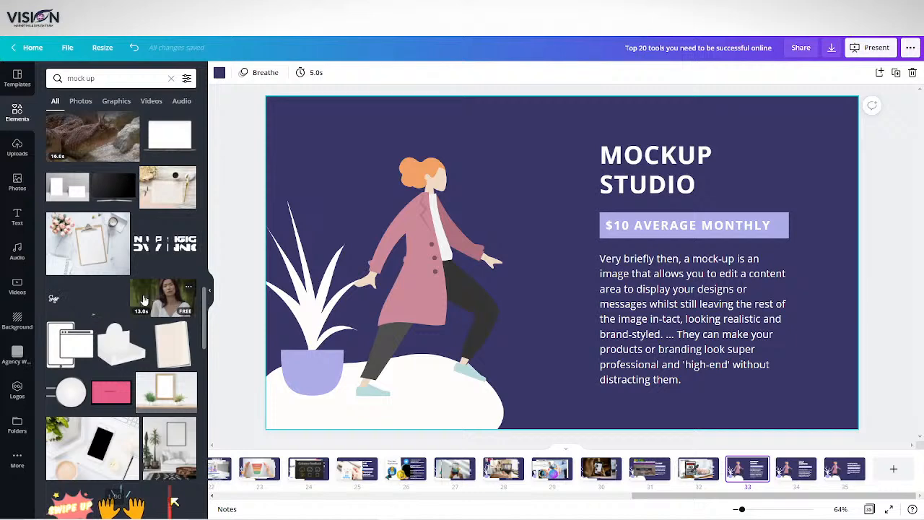
scroll(143, 300, down, 8)
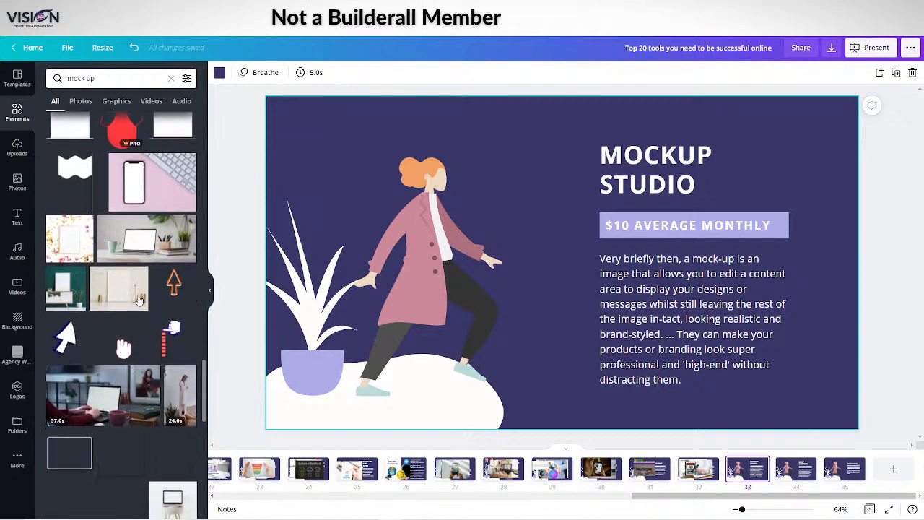
scroll(139, 300, down, 1)
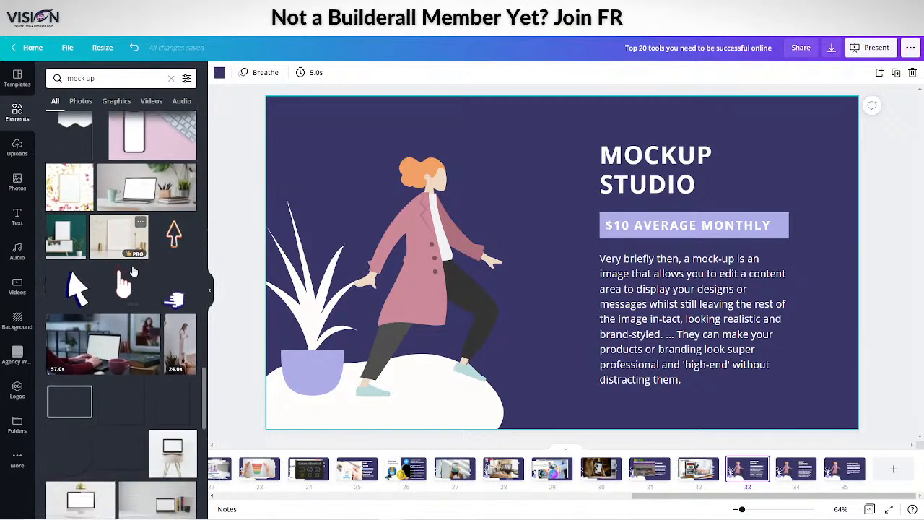
click(126, 189)
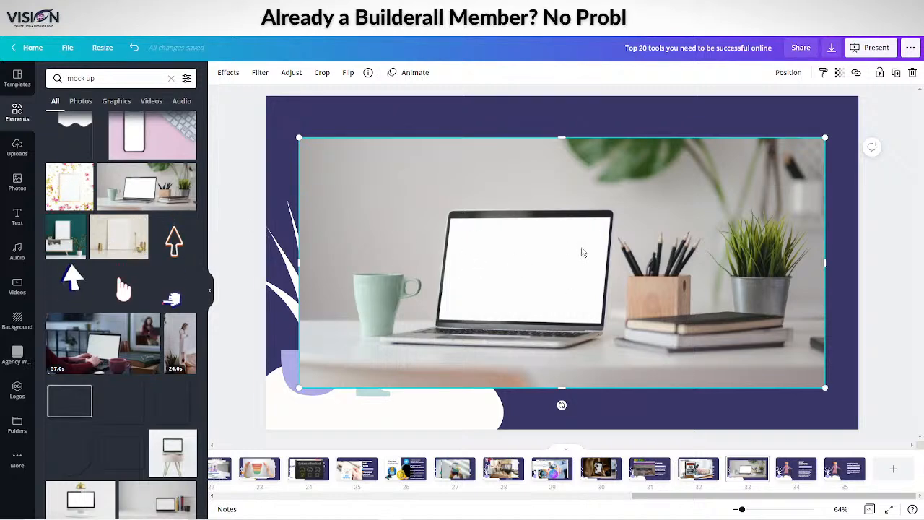
key(Delete)
scroll(114, 297, down, 5)
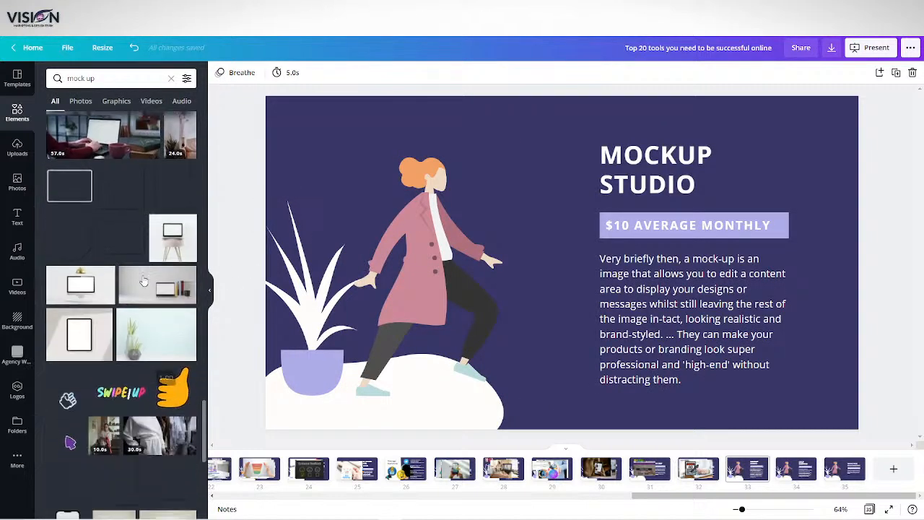
scroll(113, 297, down, 5)
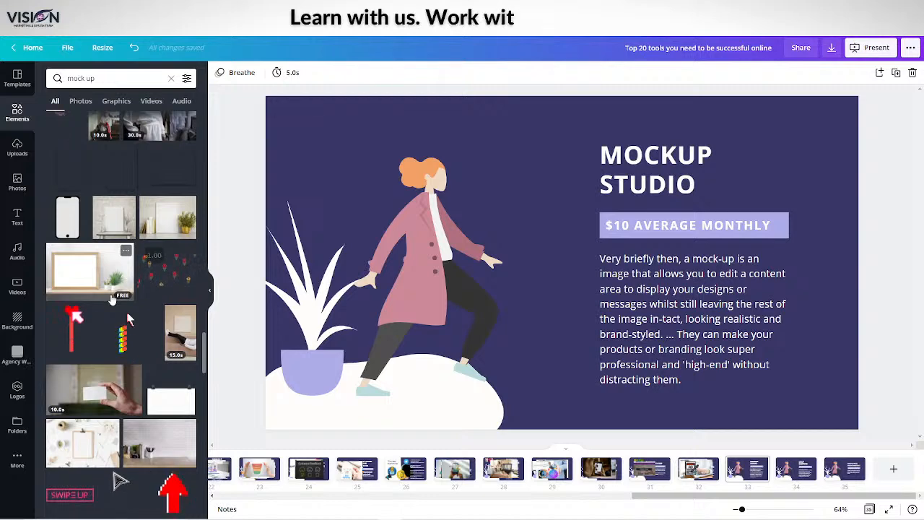
scroll(126, 318, down, 10)
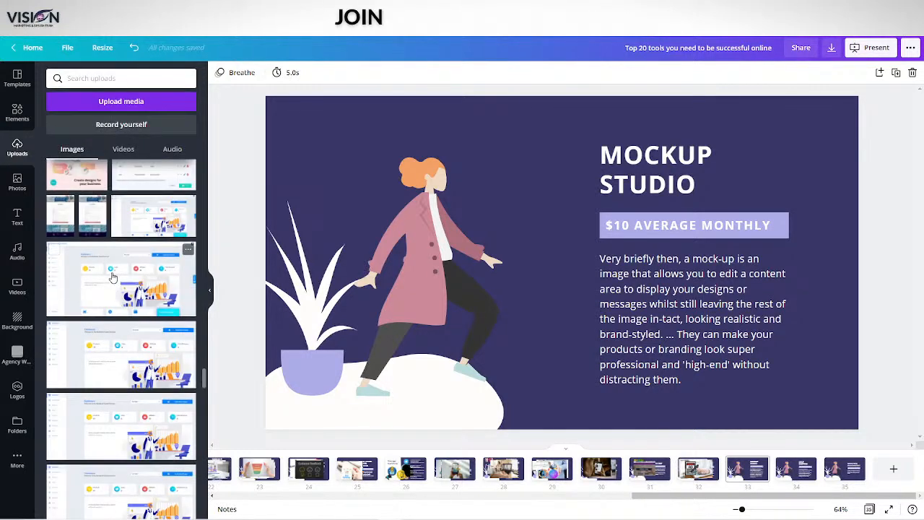
Add the uploaded photo of the "7 Keys" book held over a bag, move it to the slide's left half and shrink it
scroll(111, 276, up, 15)
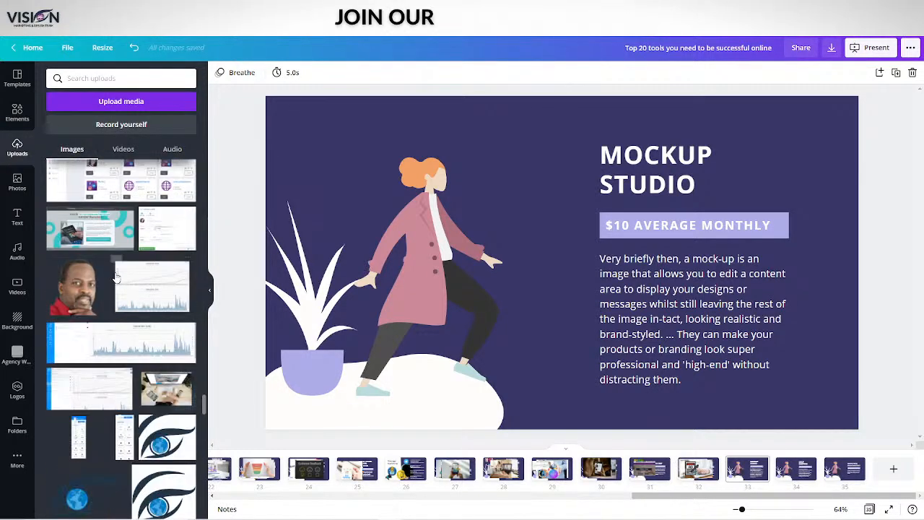
scroll(115, 275, up, 15)
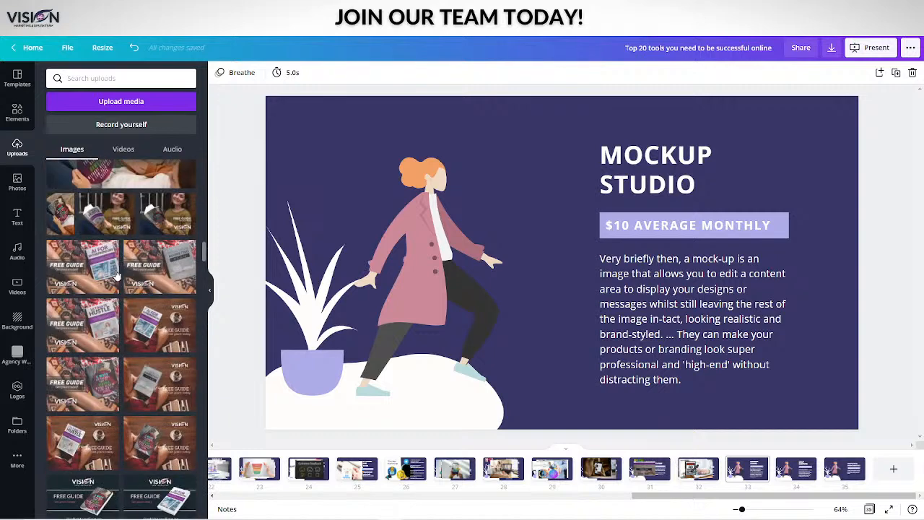
scroll(116, 274, up, 10)
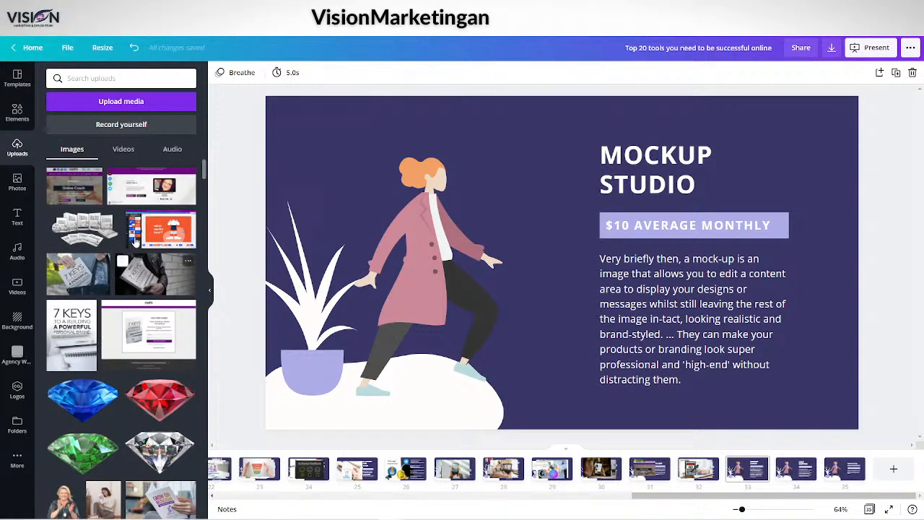
click(75, 277)
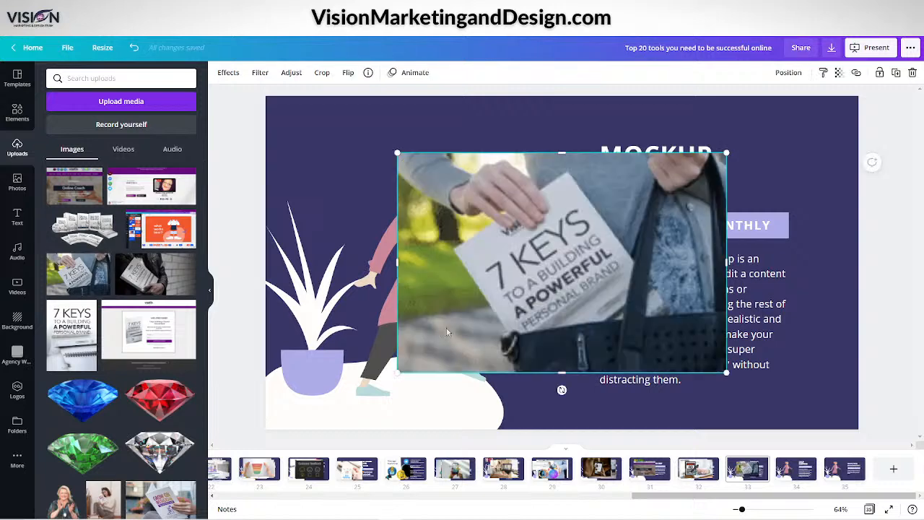
drag(569, 266, 465, 251)
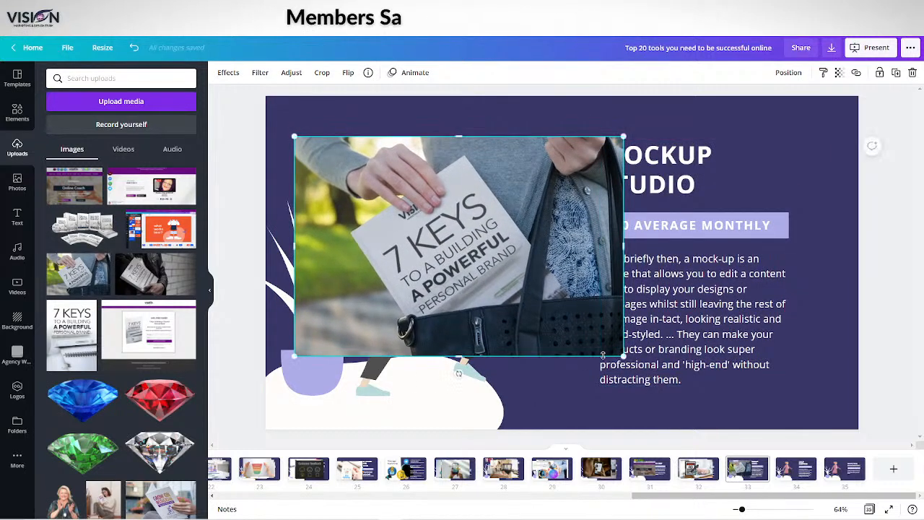
drag(623, 356, 491, 268)
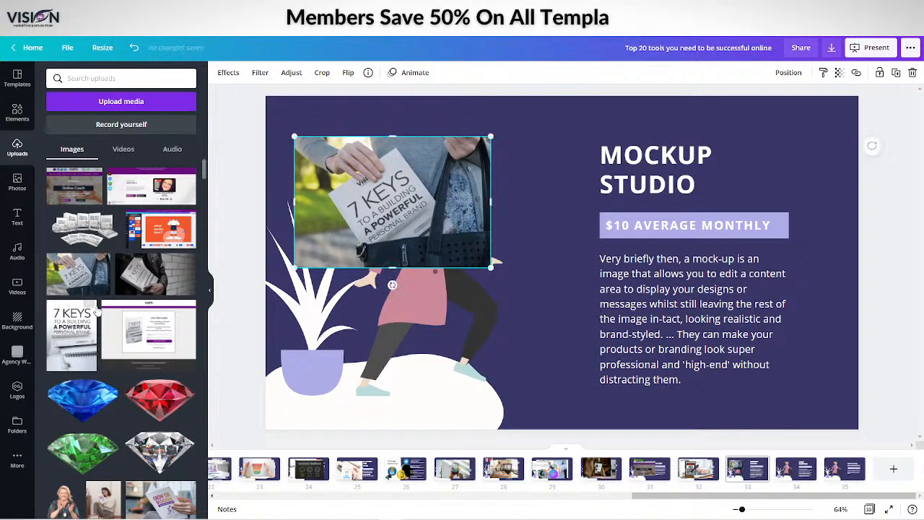
Add the uploaded "Grow on Instagram" book mockup overlapping the 7 Keys photo, plus the camping photo with the "YouTube in 5 Easy Steps" book
scroll(88, 173, down, 3)
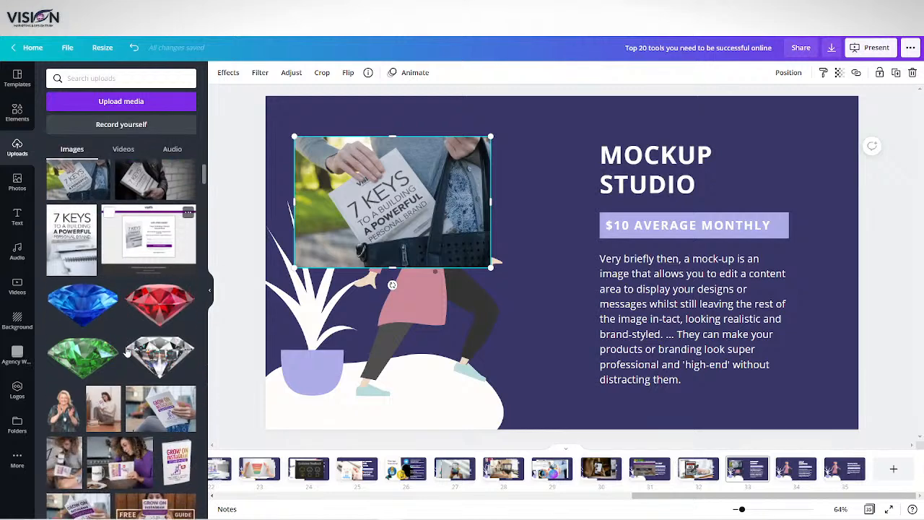
scroll(186, 216, down, 6)
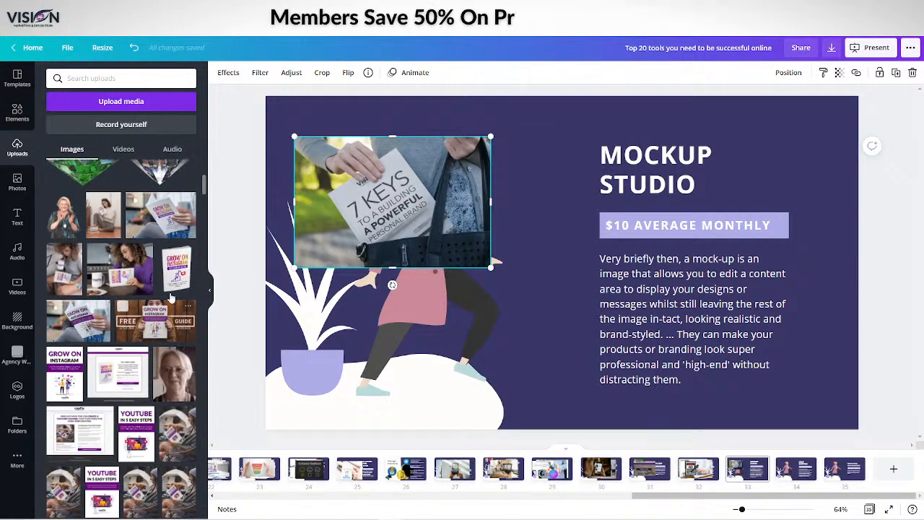
drag(184, 273, 382, 222)
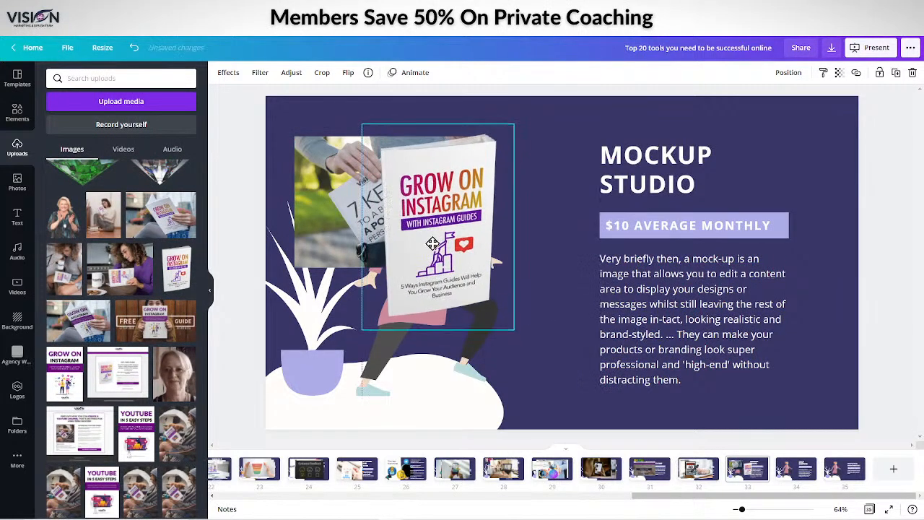
scroll(67, 388, down, 1)
scroll(67, 389, down, 8)
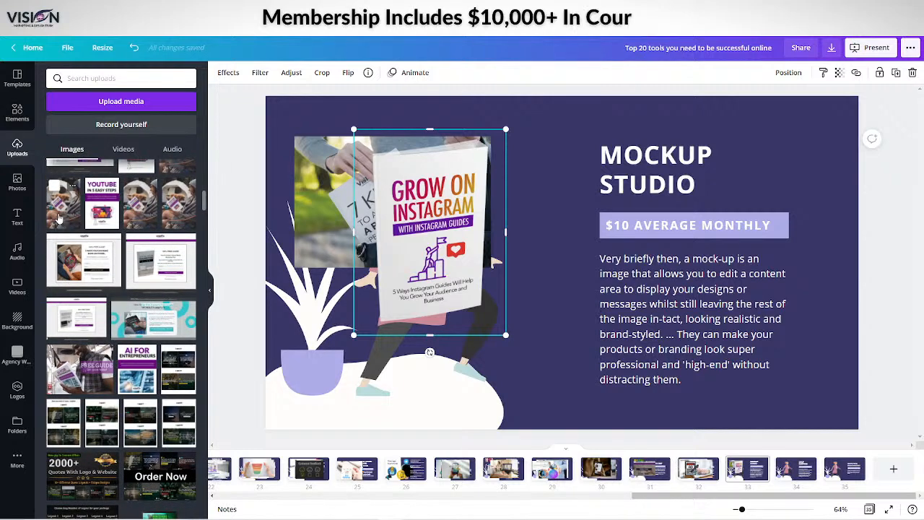
click(59, 218)
Add the uploaded "Solopreneur Productivity" free guide photo and move it left over the earlier book images
scroll(142, 376, down, 10)
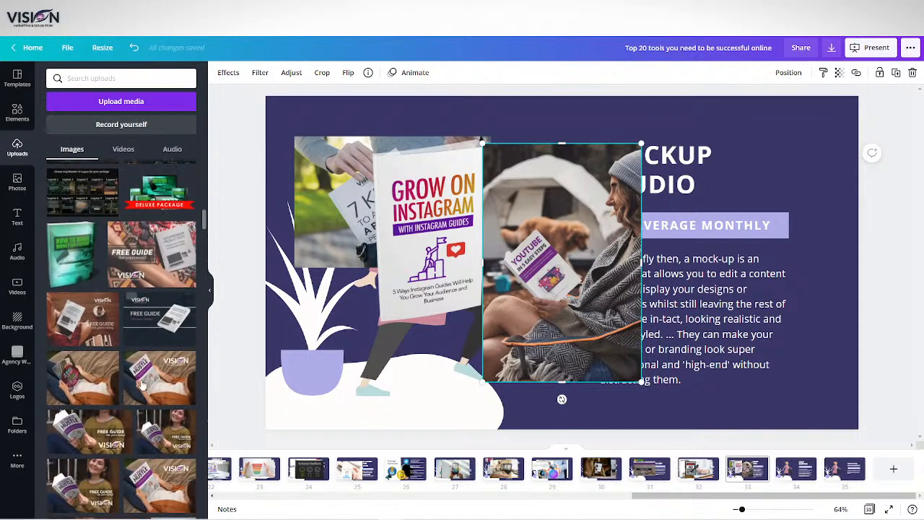
scroll(142, 383, down, 3)
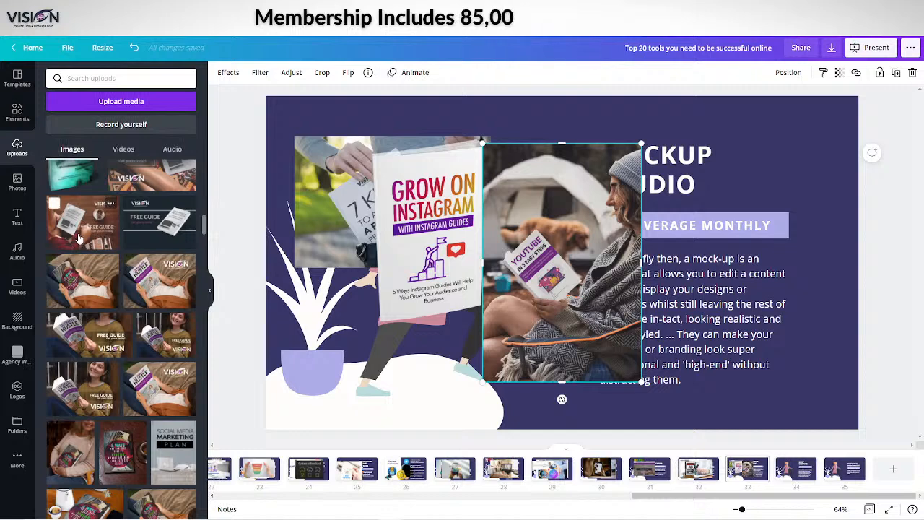
click(79, 238)
drag(470, 241, 352, 221)
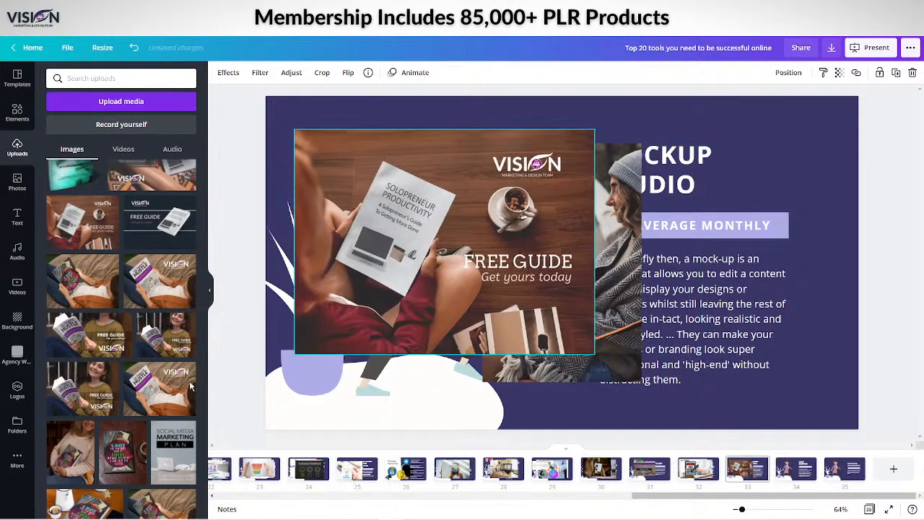
Add the photo of the Fiverr book read on a couch and the one of it beside a coffee cup, shifting the latter left
scroll(114, 439, down, 2)
scroll(113, 438, down, 6)
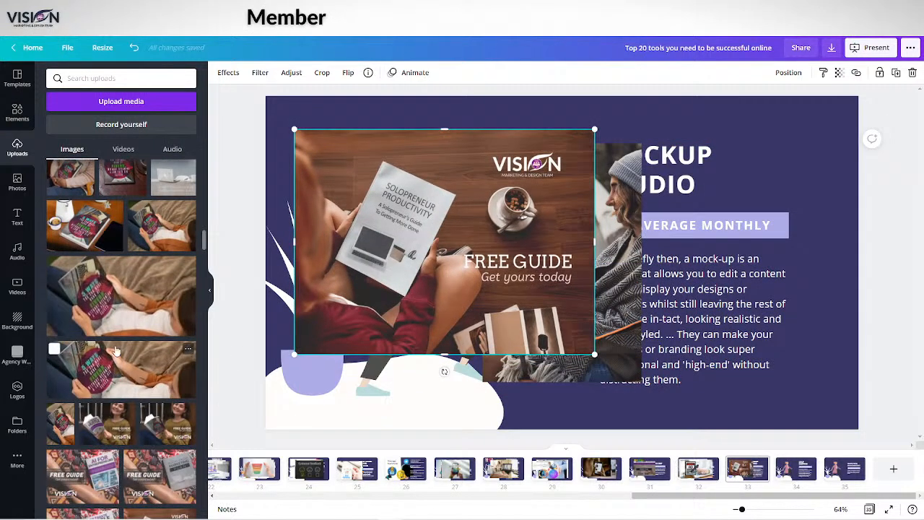
click(141, 234)
click(85, 225)
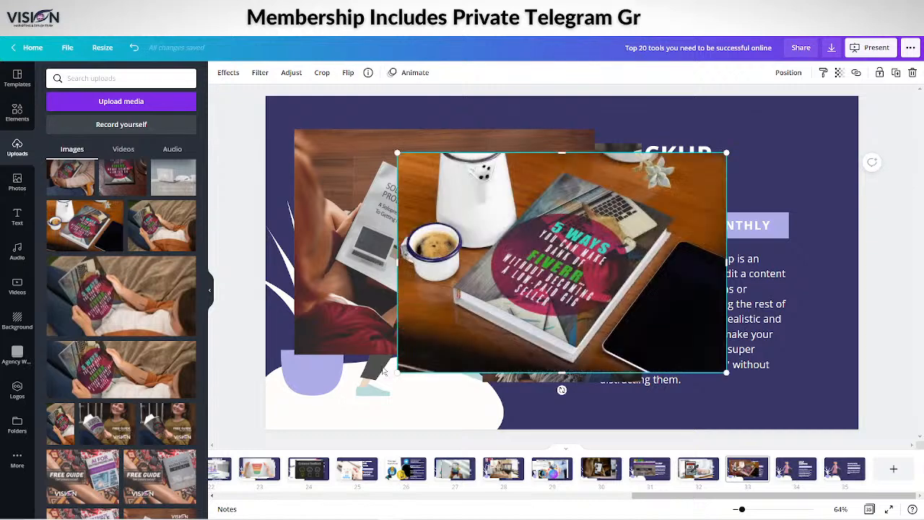
drag(608, 290, 520, 277)
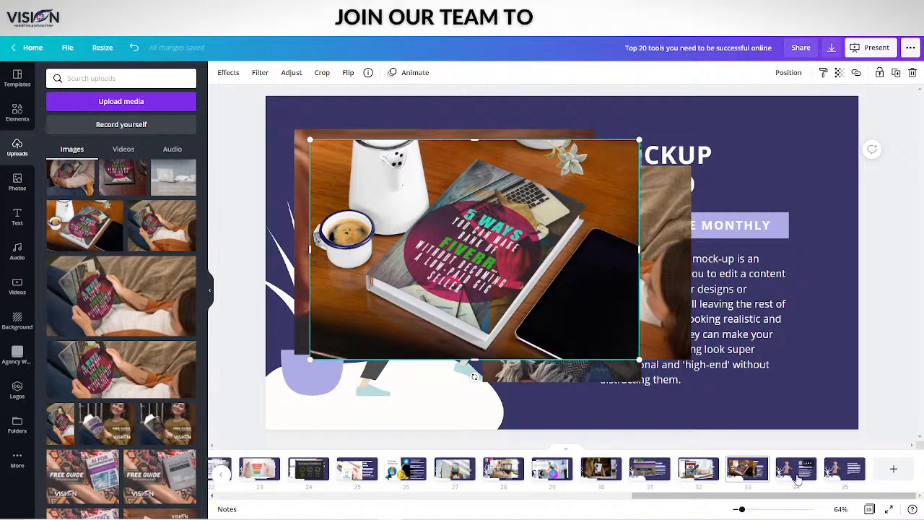
Open the Drop Shipping slide and search the uploaded images for "drop shipping"
click(797, 479)
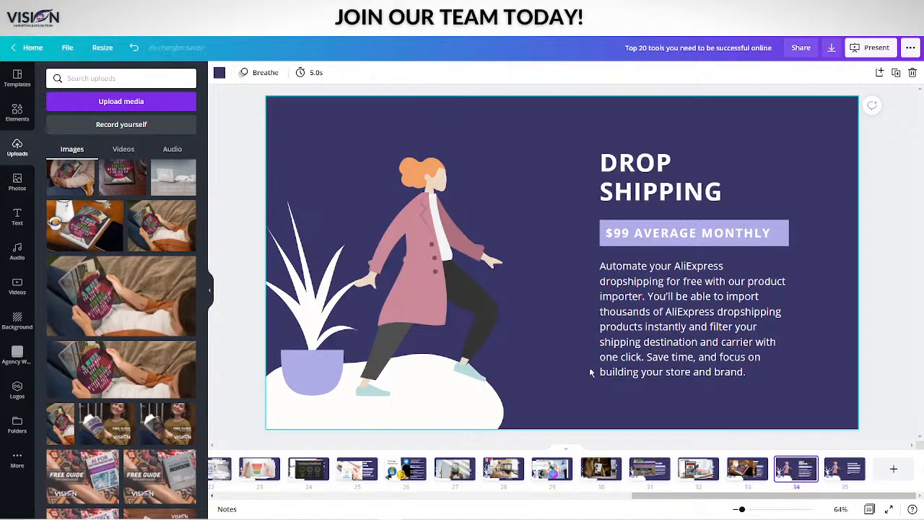
click(135, 78)
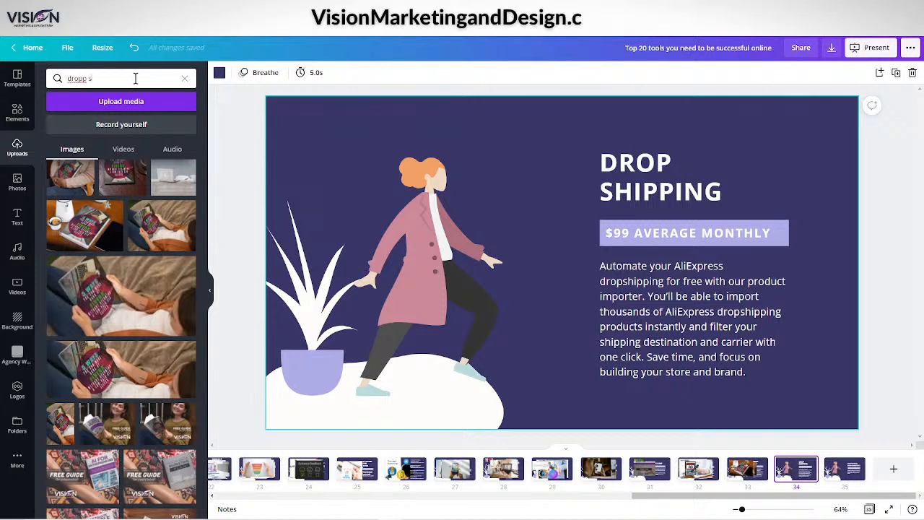
text(dropp shipping)
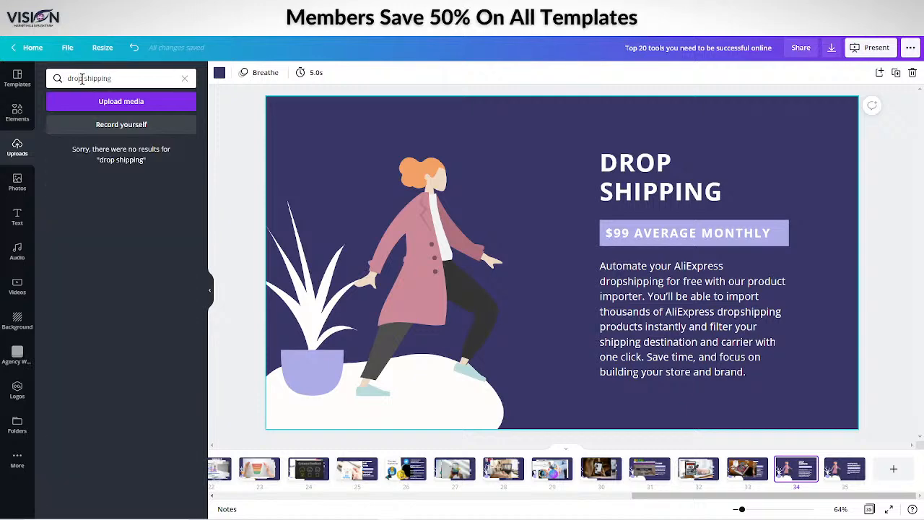
Search the design elements library for "drop shipping" in place of the previous mock up search
click(17, 111)
click(93, 78)
drag(92, 78, 49, 78)
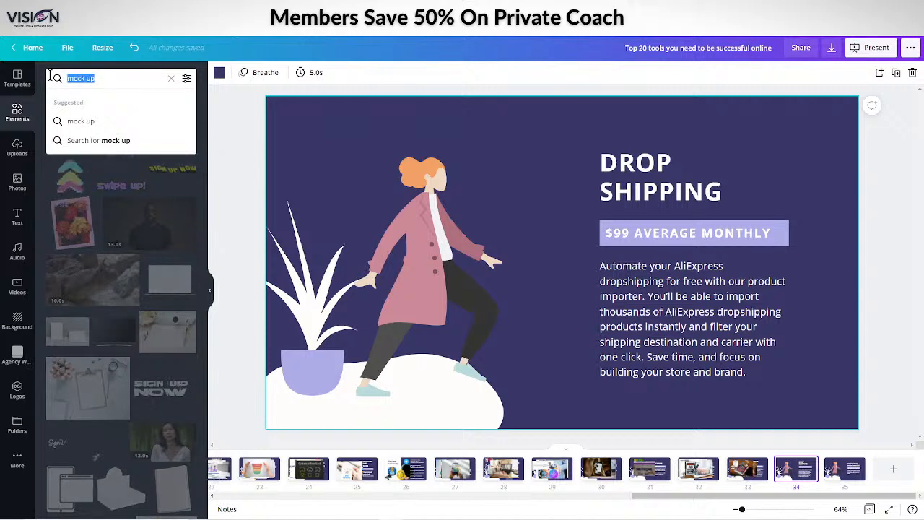
text(drop shipping)
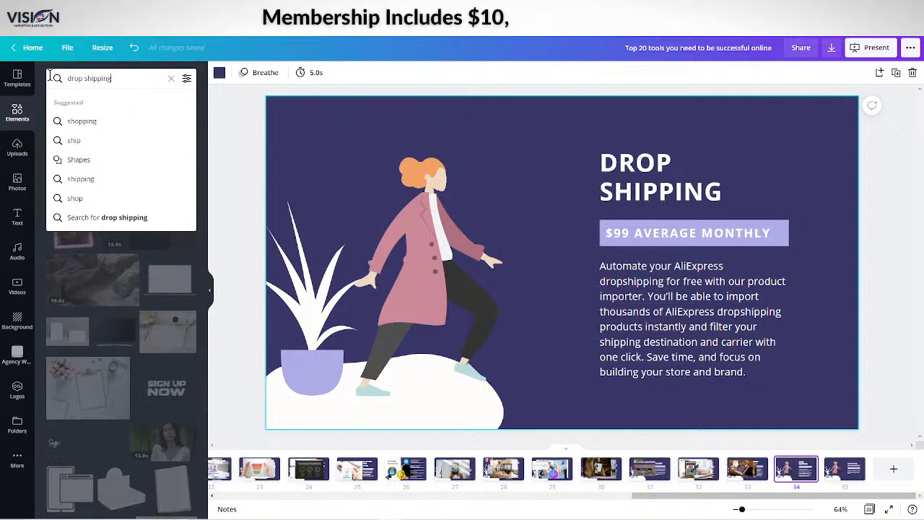
key(Return)
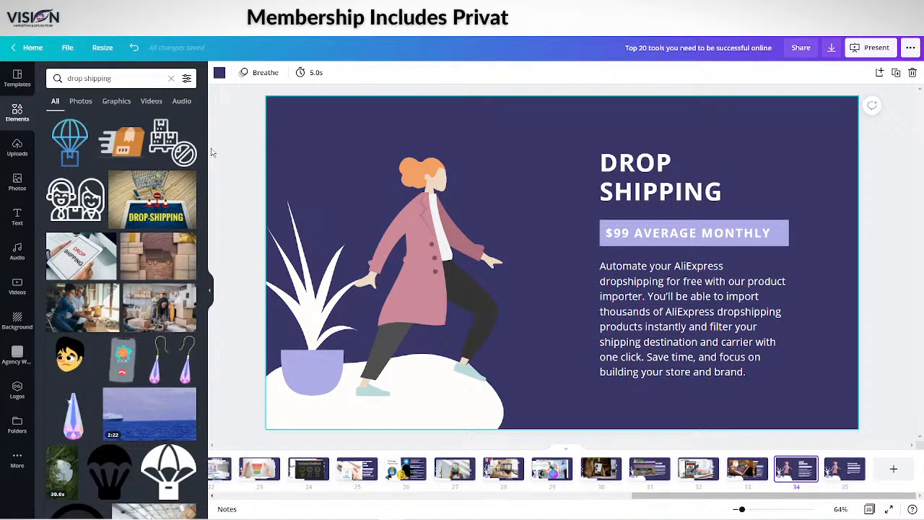
Add the drop-shipping photo with the shopping cart, shift it left, and add the photo of hands holding a "Drop Shipping" tablet
click(141, 206)
drag(569, 262, 491, 258)
click(94, 263)
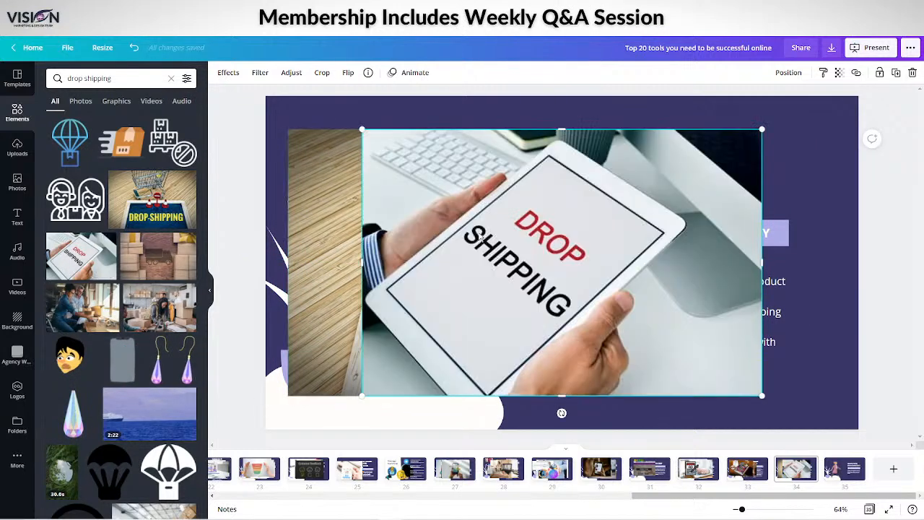
Add the purple isometric online shop illustration with the woman and gift box, and move it left over the drop-shipping photos
scroll(136, 329, down, 5)
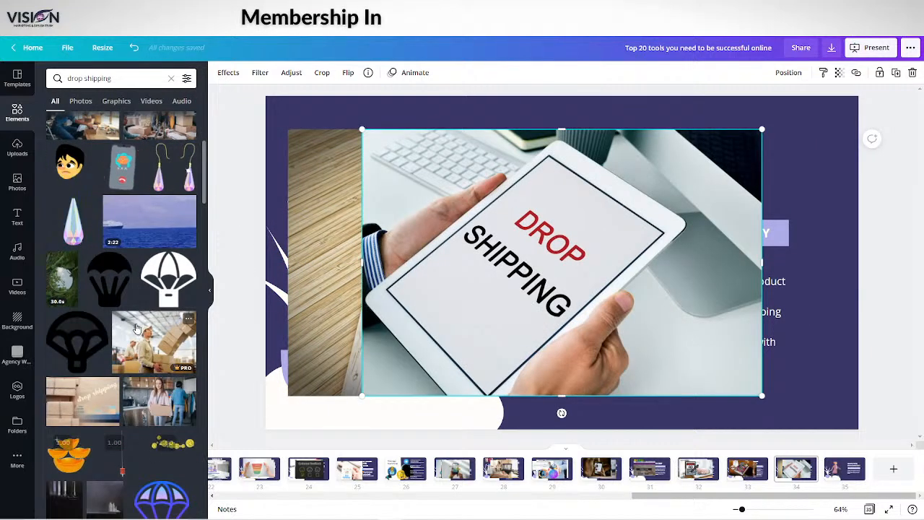
scroll(137, 332, down, 4)
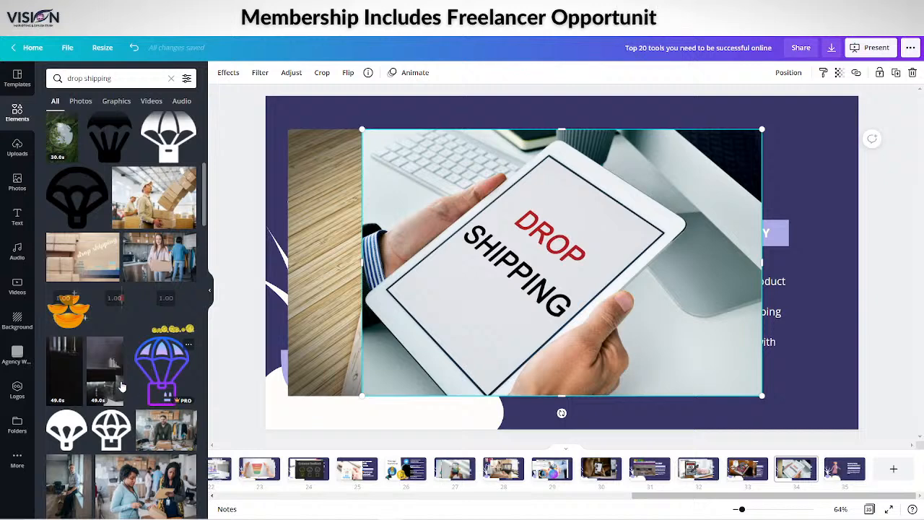
scroll(123, 387, down, 10)
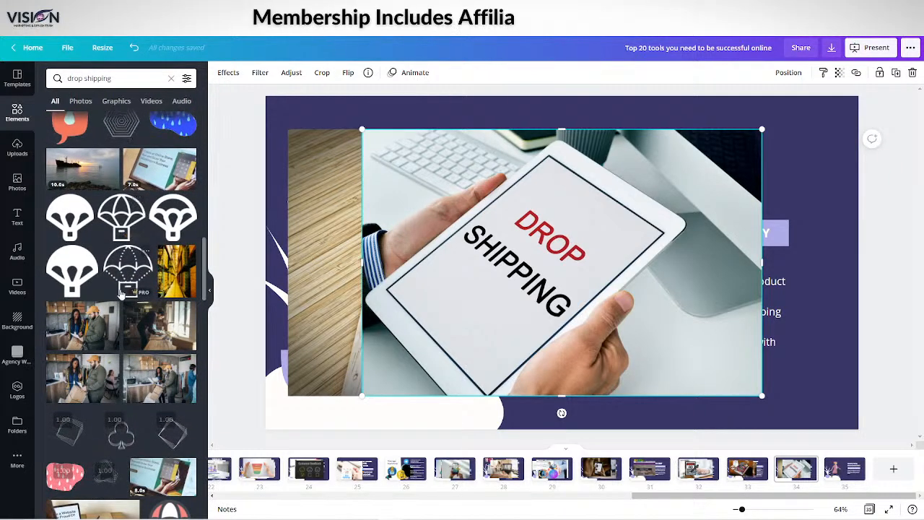
scroll(118, 304, down, 5)
scroll(117, 305, down, 3)
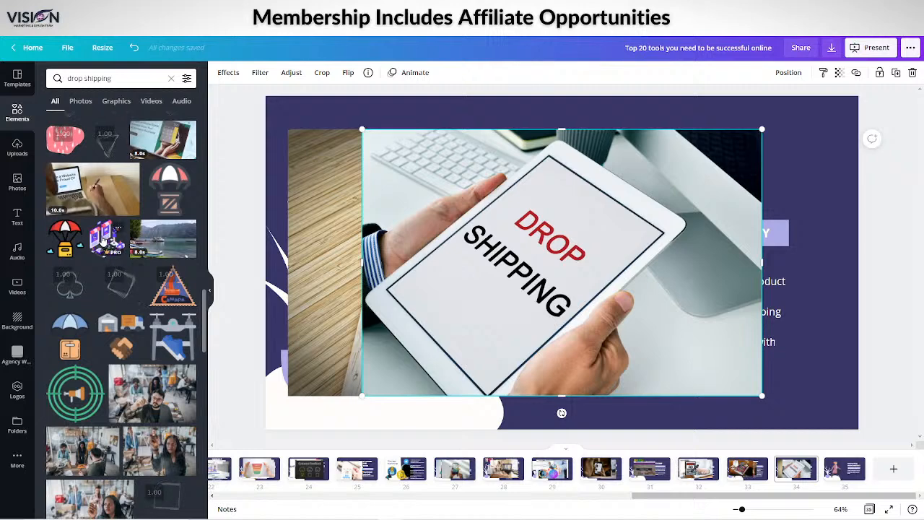
click(105, 238)
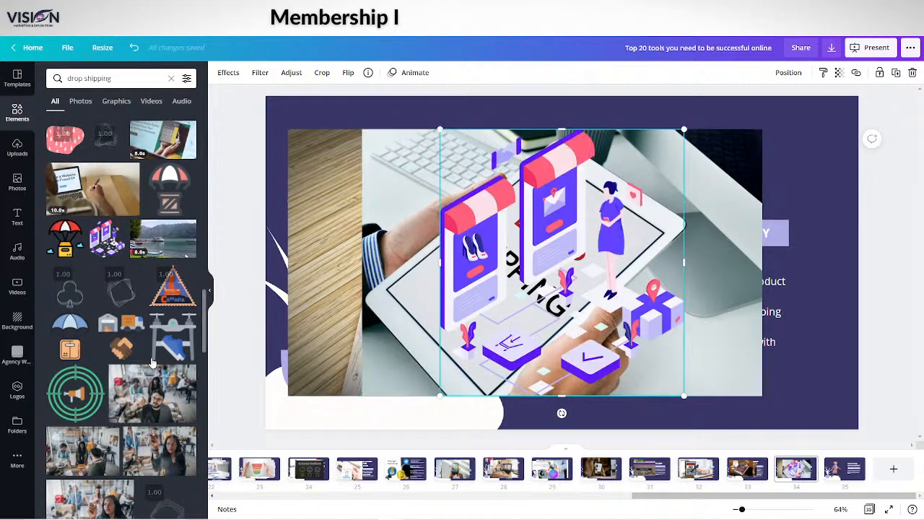
scroll(146, 364, down, 4)
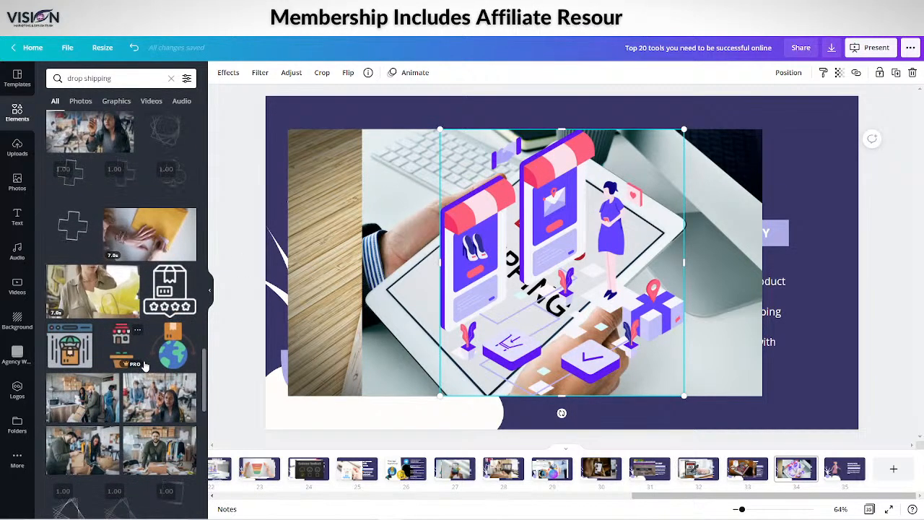
scroll(144, 367, down, 8)
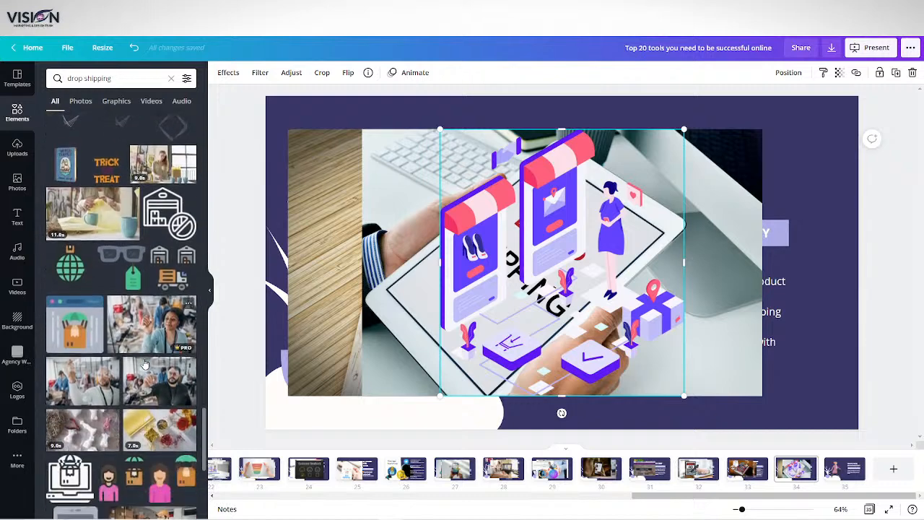
scroll(143, 357, down, 5)
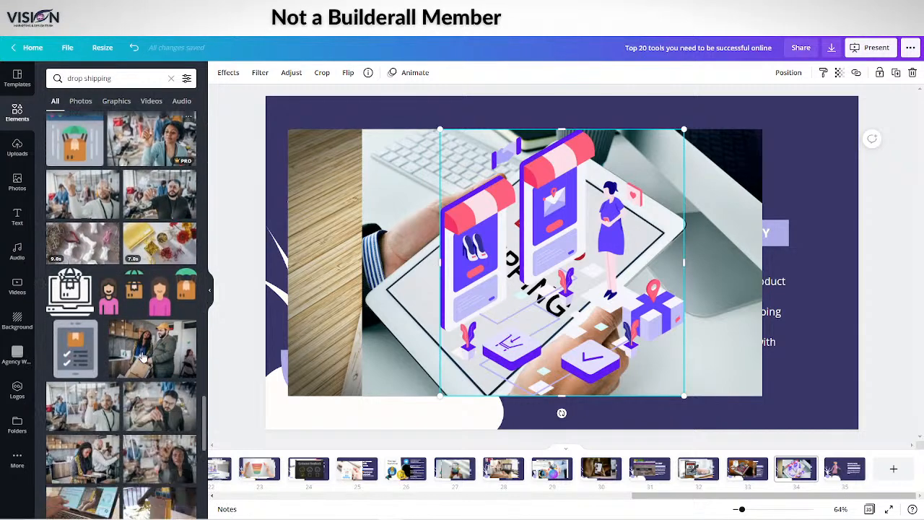
drag(586, 283, 439, 282)
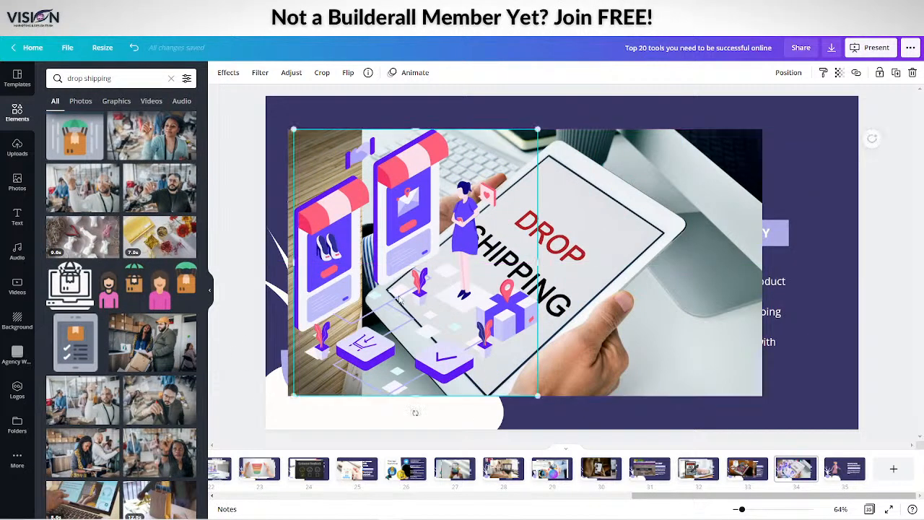